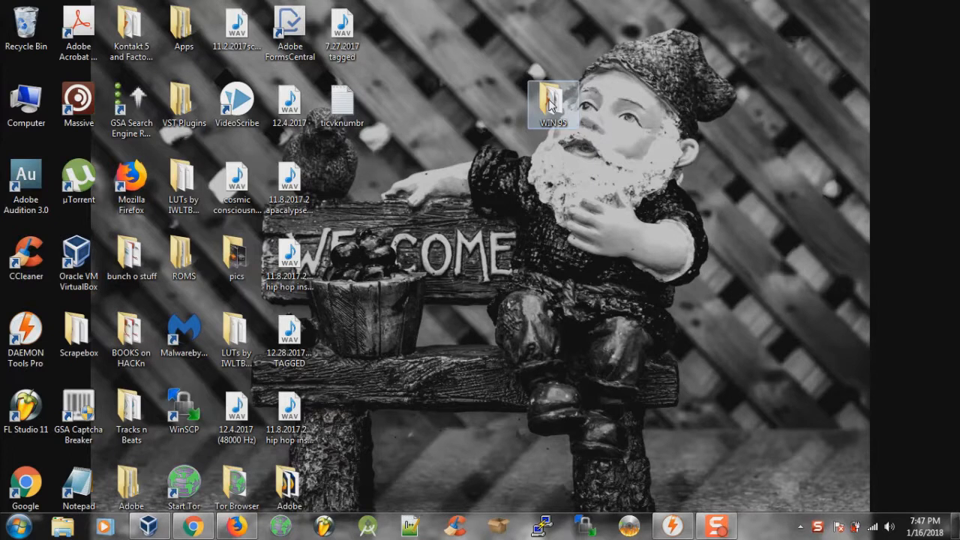
# - Inspect FIX95CPU.IMA, Windows95b and windows95b in the WIN 95 folder, then switch to DAEMON Tools Pro
pyautogui.doubleClick(552, 111)
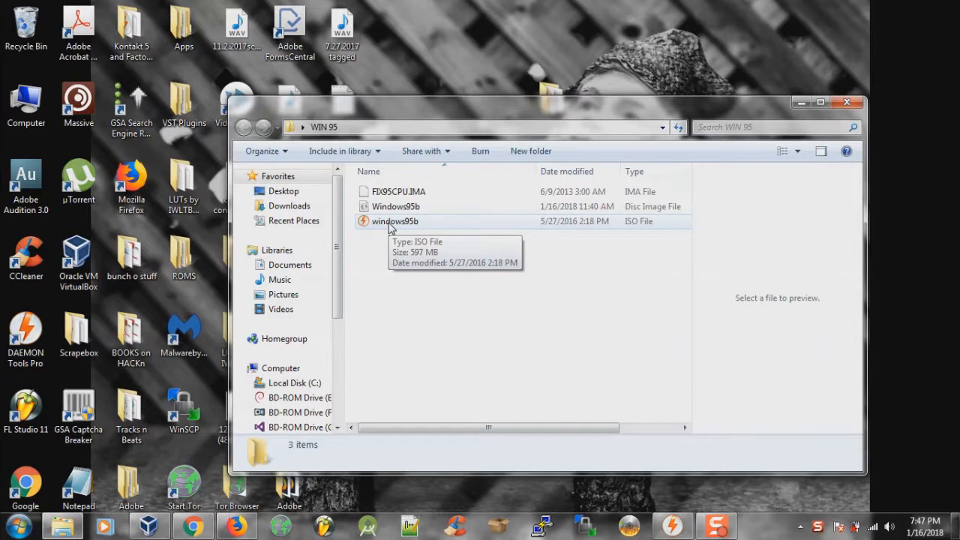
pyautogui.click(390, 225)
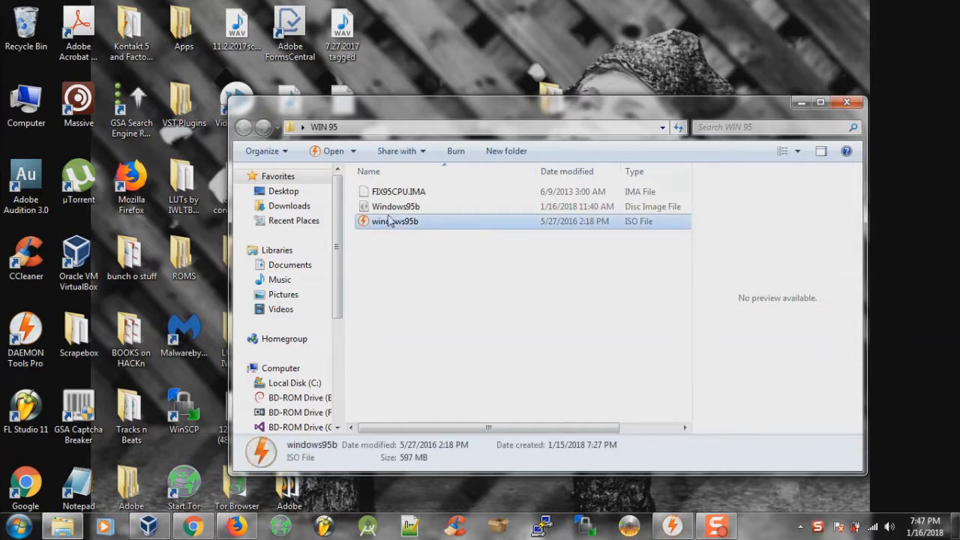
pyautogui.click(392, 211)
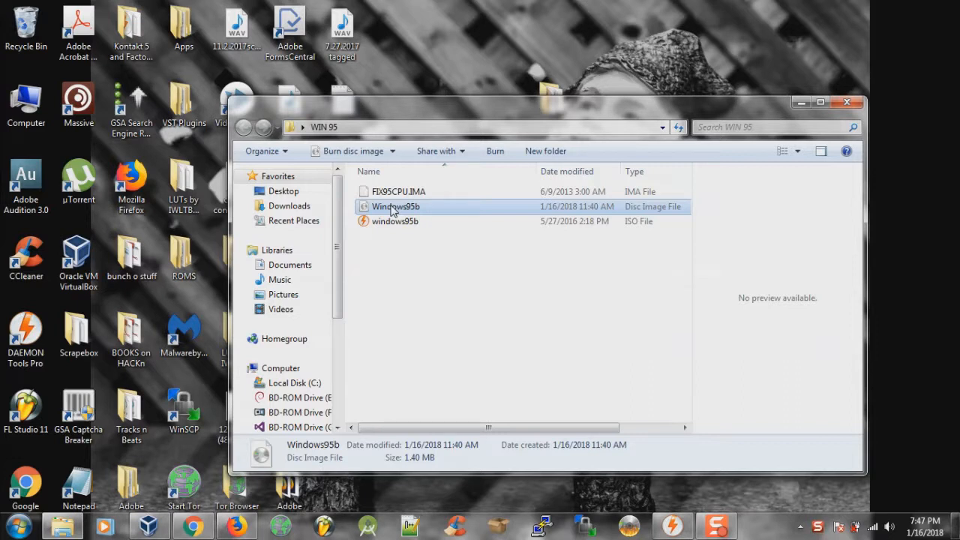
pyautogui.click(388, 193)
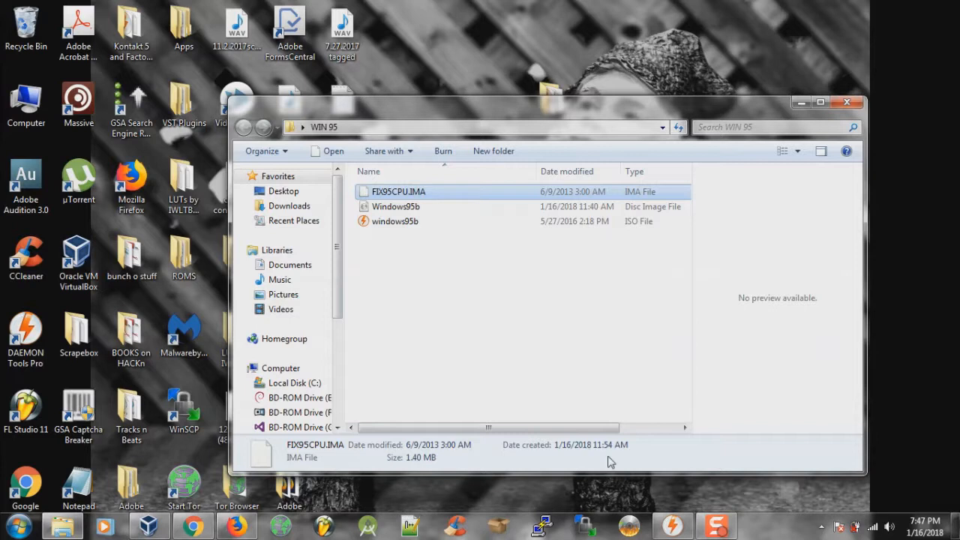
pyautogui.click(672, 530)
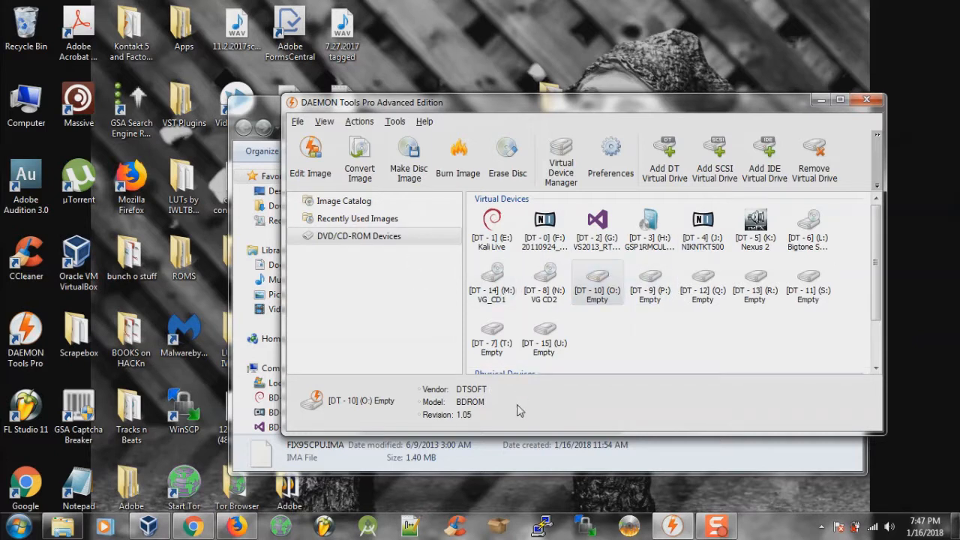
# - Bring VirtualBox Manager, listing the TITI BOI Windows 95 machine, to the front
pyautogui.click(149, 526)
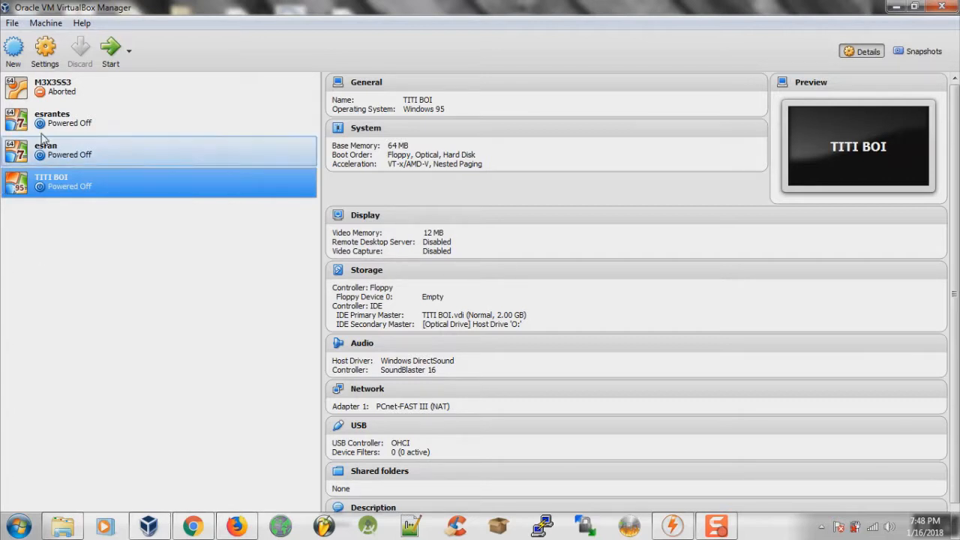
# - Review the settings summaries of the M3X3SS3, esrantes and TITI BOI machines
pyautogui.click(79, 93)
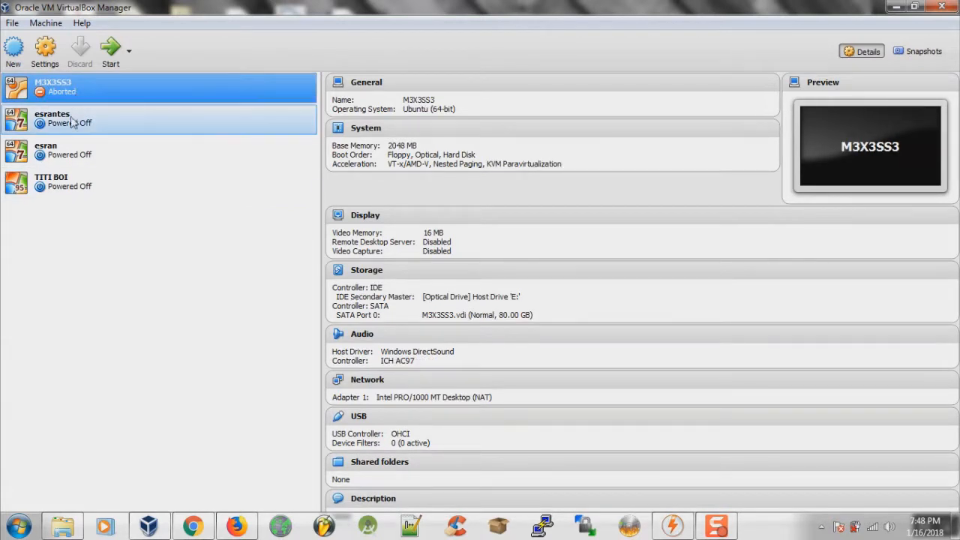
pyautogui.click(73, 124)
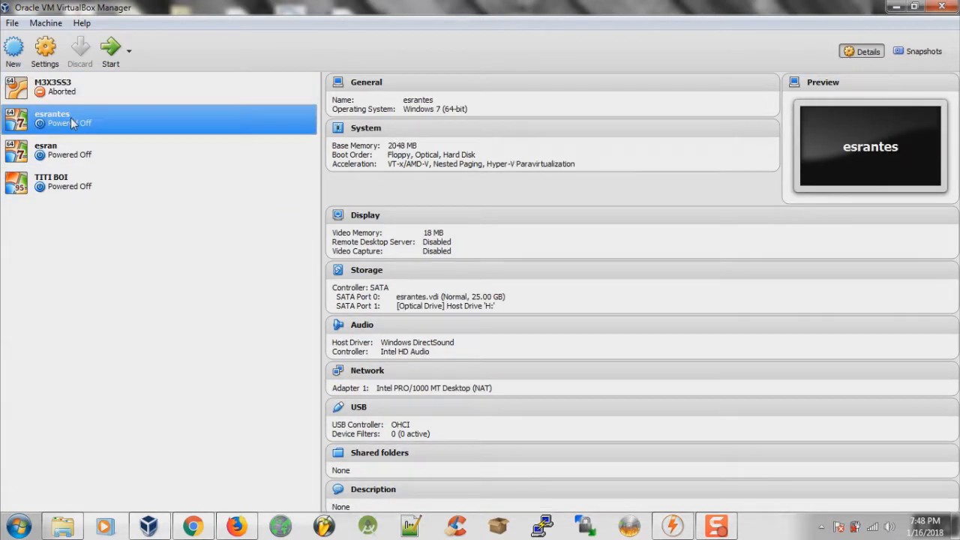
pyautogui.click(86, 187)
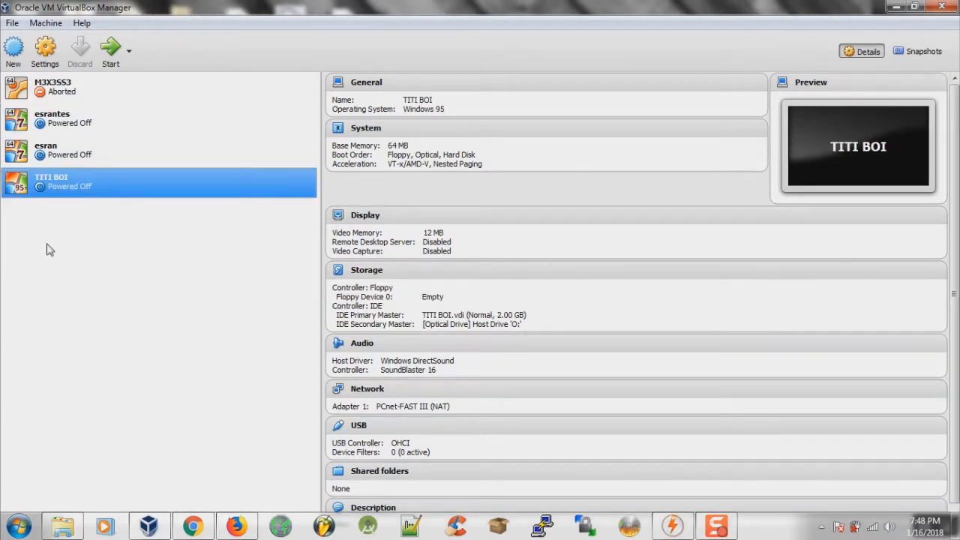
# - Create a Microsoft Windows / Windows 95 machine named WIN95 with 64 MB memory and a new virtual disk
pyautogui.click(12, 52)
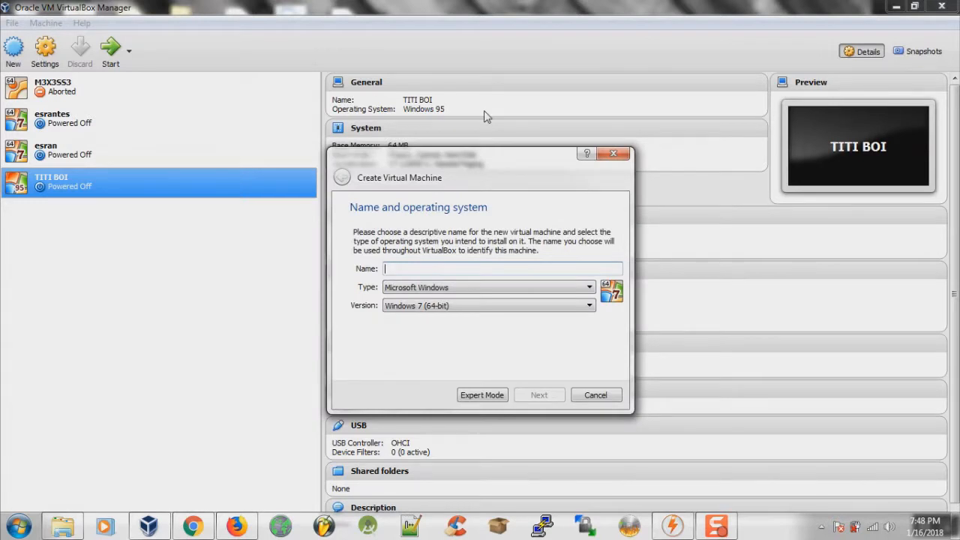
pyautogui.write('WIN95')
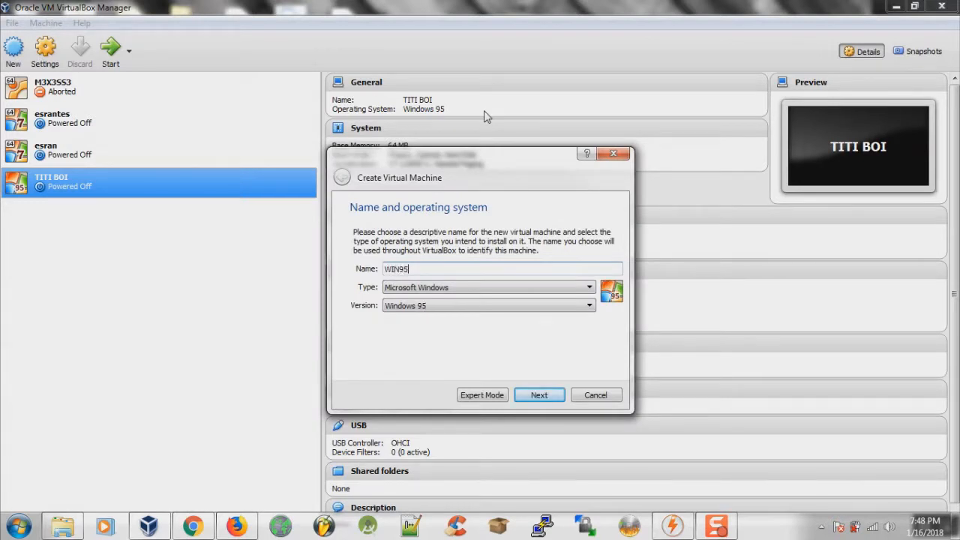
pyautogui.click(465, 288)
pyautogui.click(453, 299)
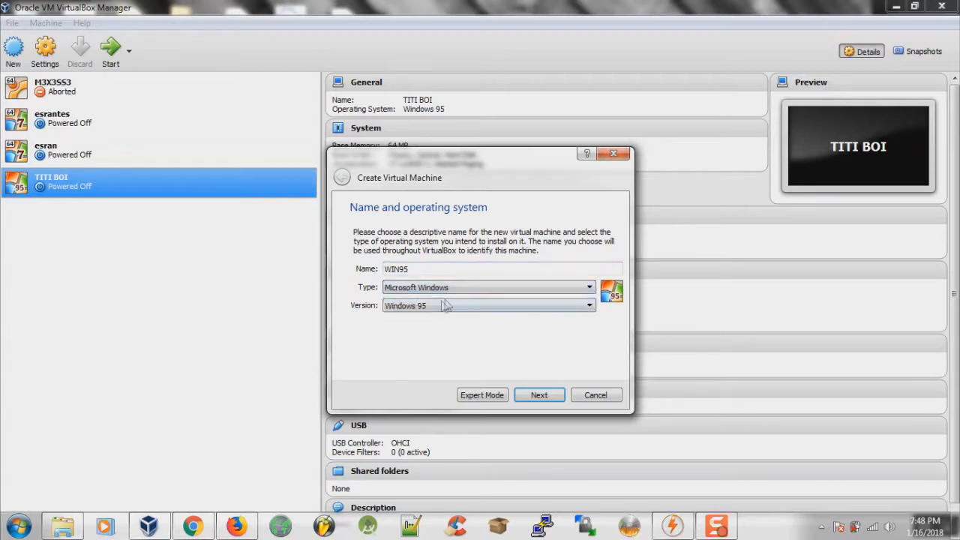
pyautogui.click(440, 307)
pyautogui.click(440, 307)
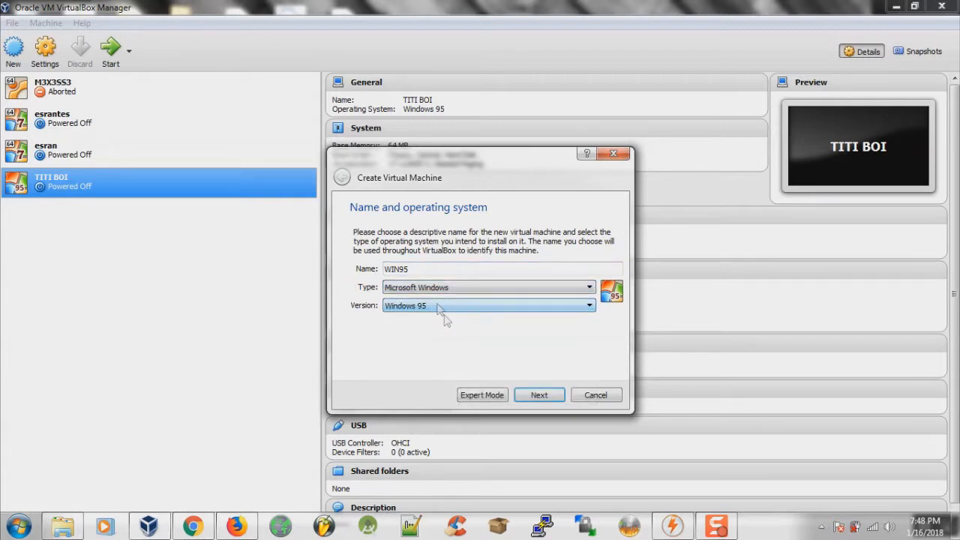
pyautogui.click(539, 395)
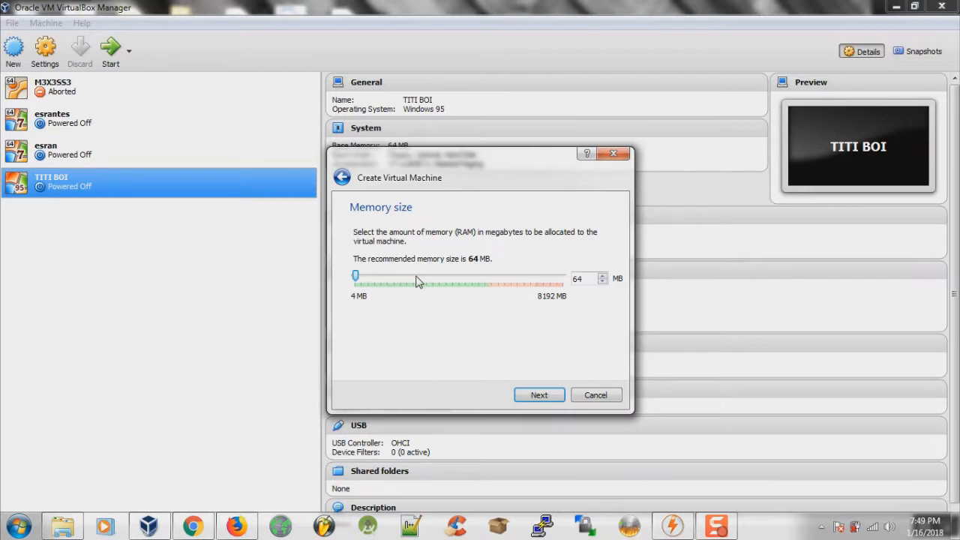
pyautogui.click(539, 395)
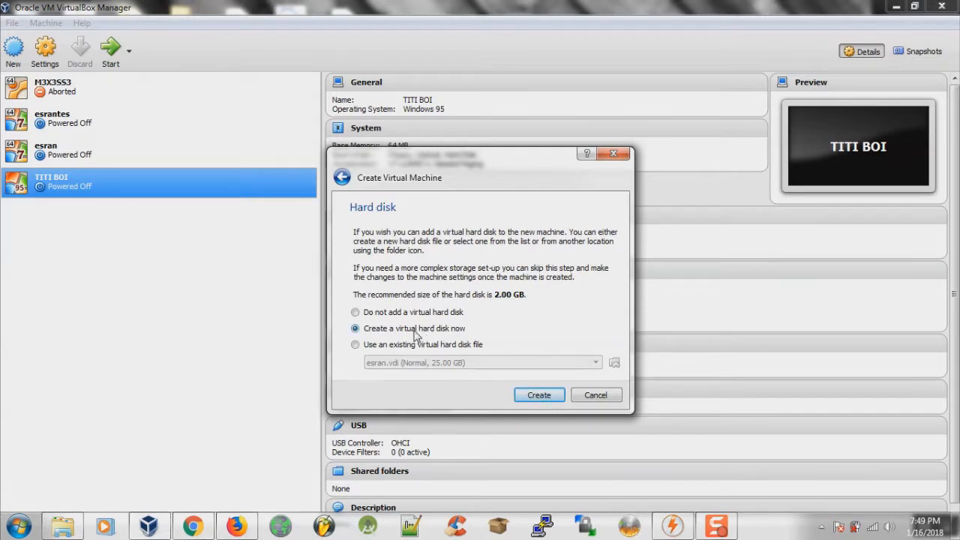
pyautogui.click(539, 395)
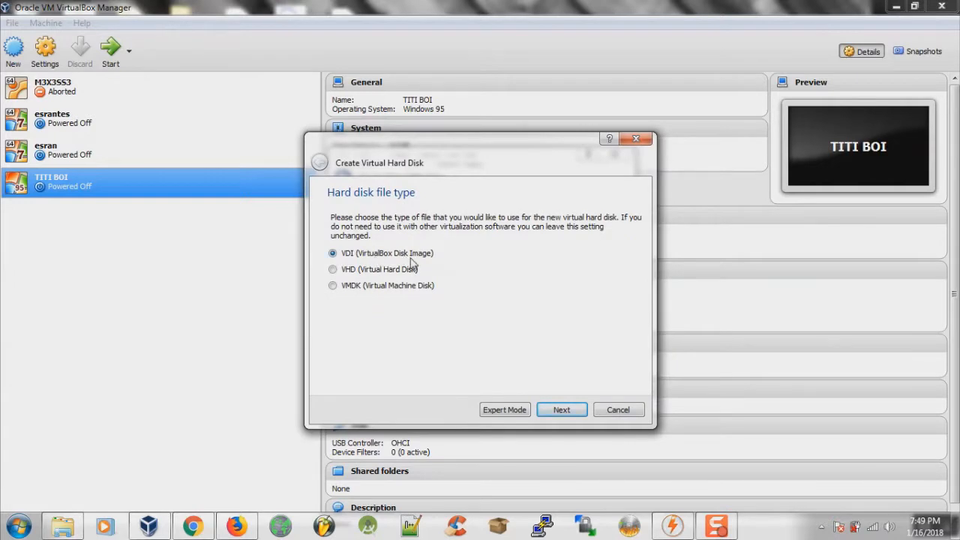
# - Give WIN95 a dynamically allocated 2.00 GB VDI disk and finish creating the machine
pyautogui.click(564, 416)
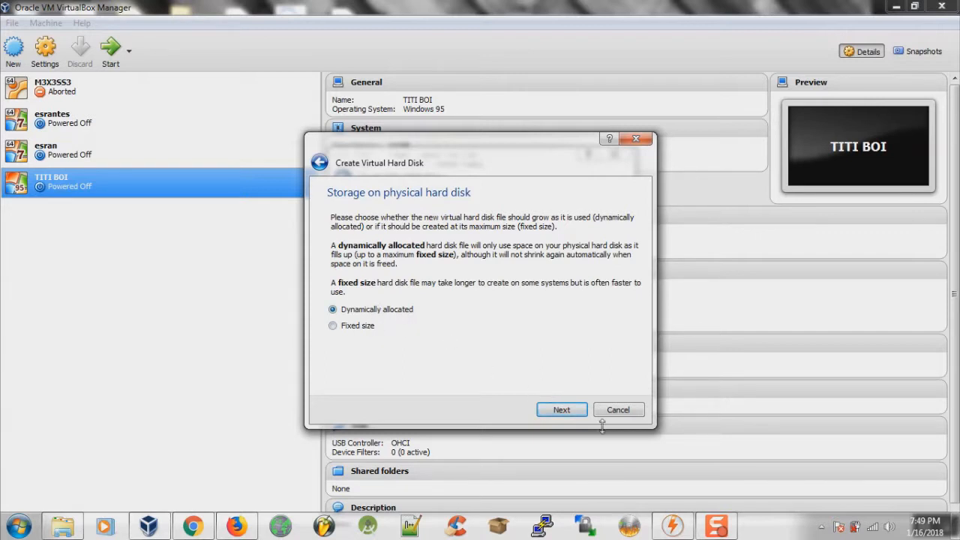
pyautogui.click(571, 412)
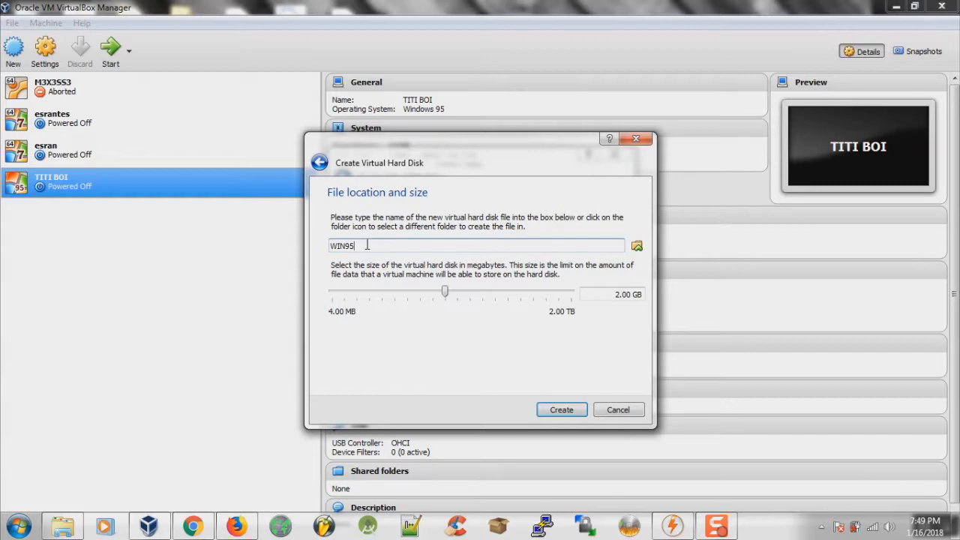
pyautogui.click(561, 411)
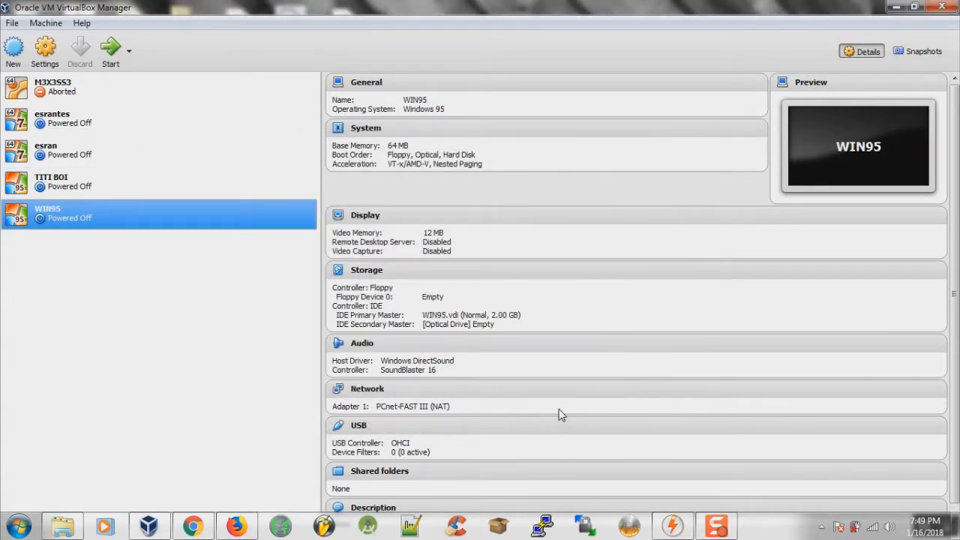
# - Open the WIN95 machine's Storage settings
pyautogui.rightClick(180, 223)
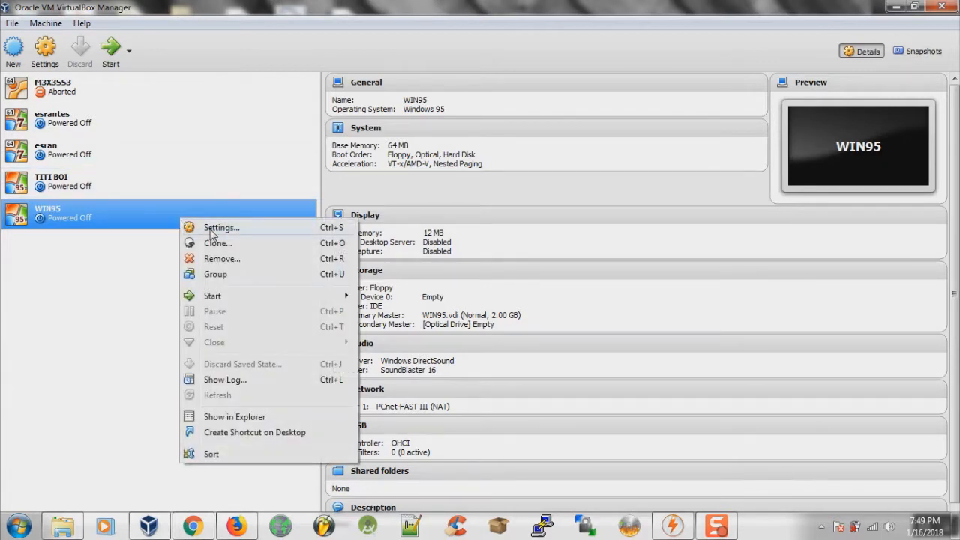
pyautogui.click(212, 230)
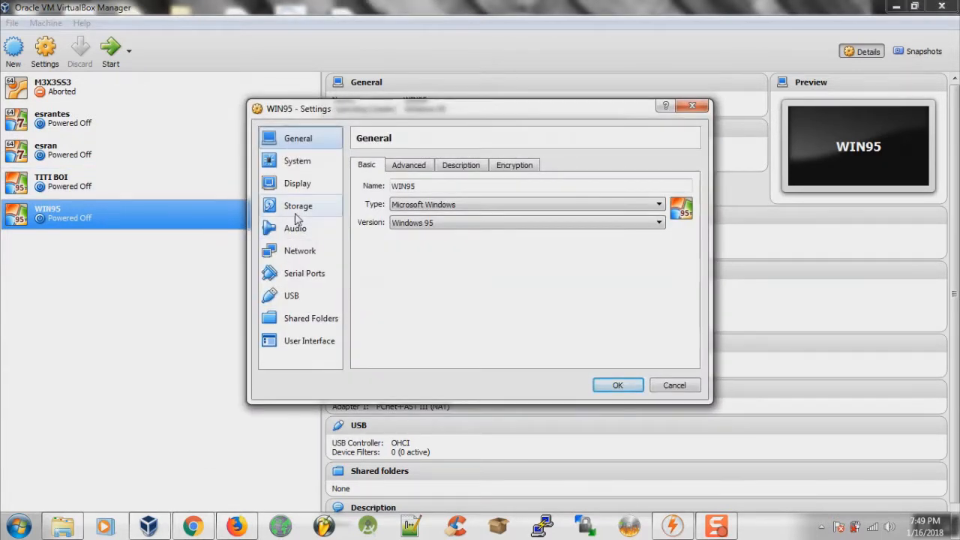
pyautogui.click(298, 207)
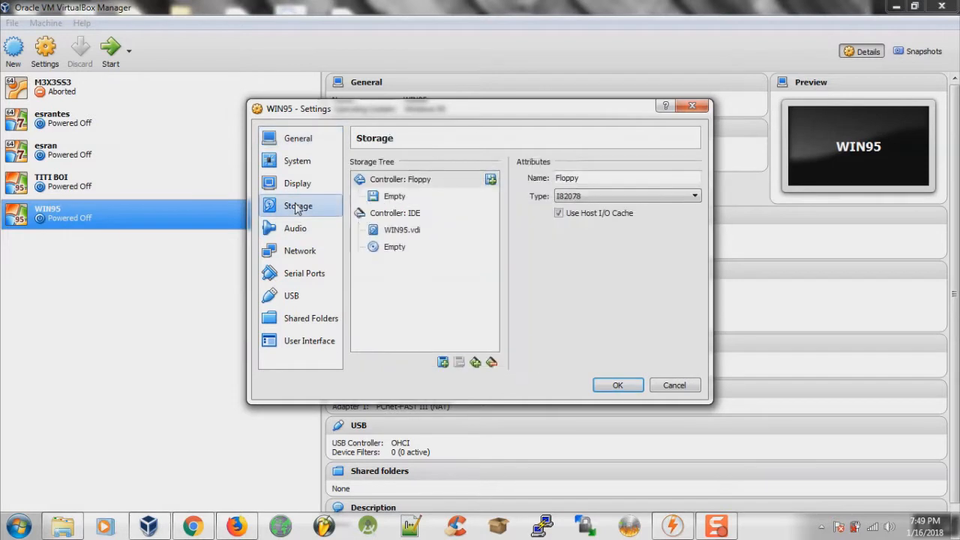
# - Attach Windows95b.img from the Desktop's WIN 95 folder to the floppy drive
pyautogui.click(419, 181)
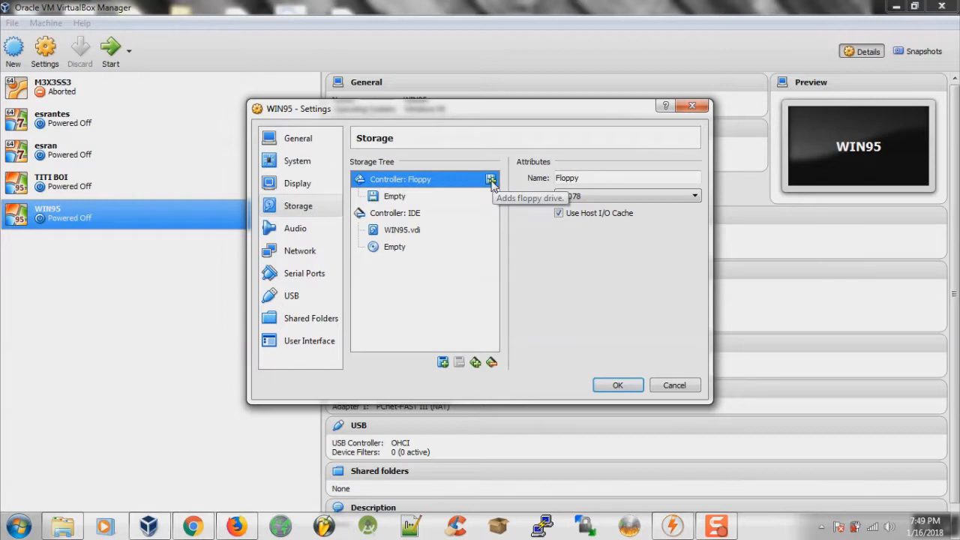
pyautogui.click(398, 196)
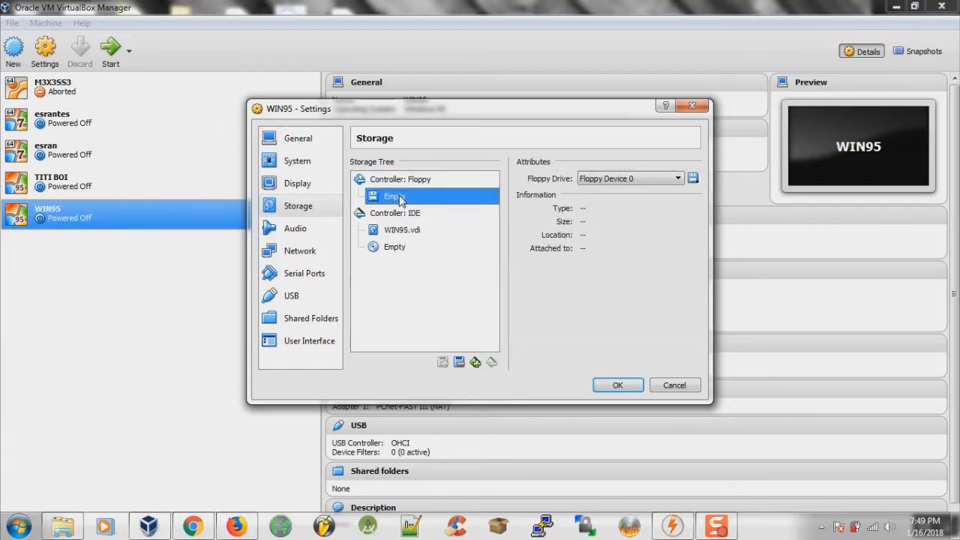
pyautogui.click(694, 180)
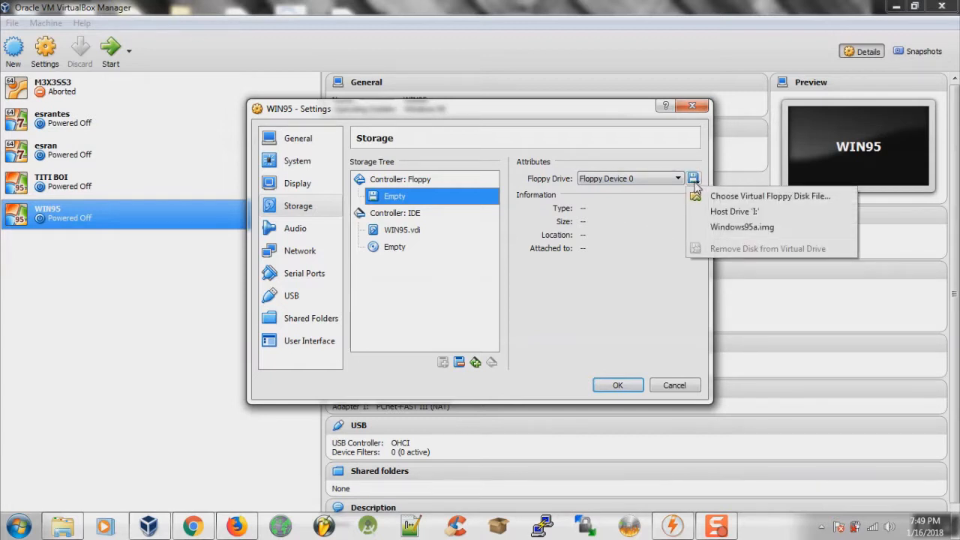
pyautogui.click(728, 199)
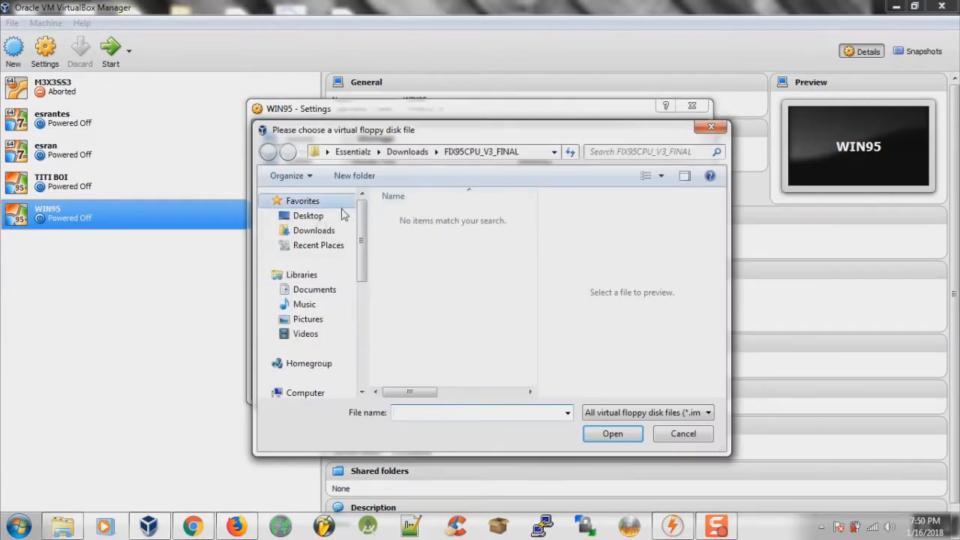
pyautogui.click(309, 216)
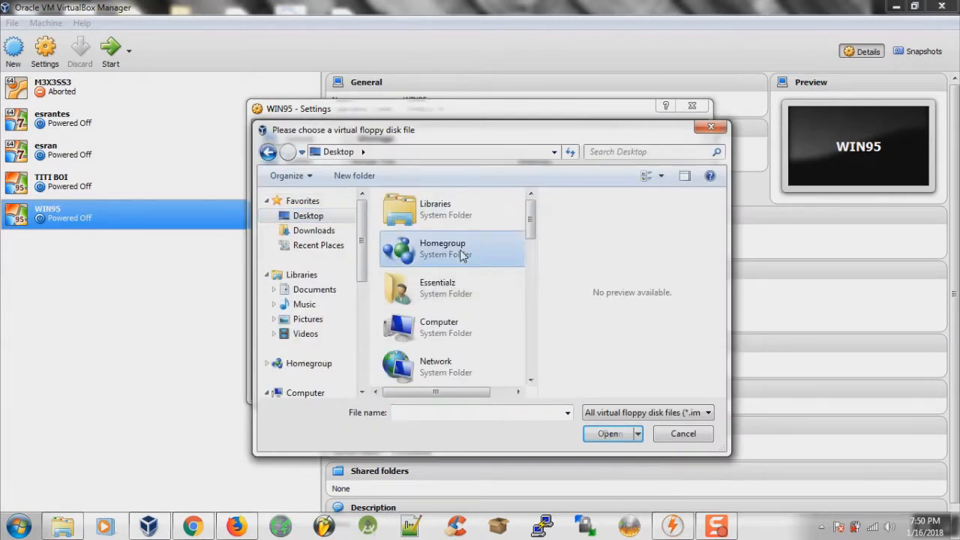
pyautogui.press('w')
pyautogui.press('Return')
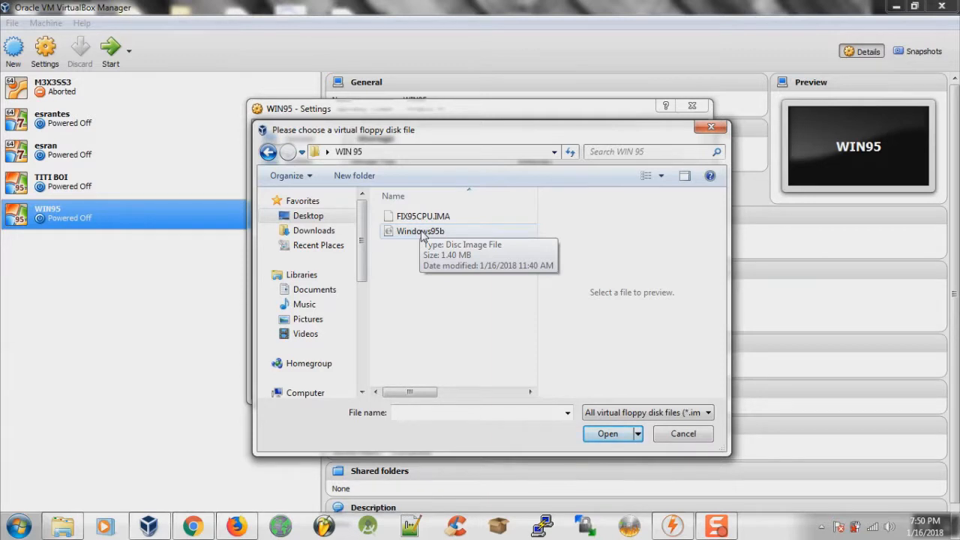
pyautogui.doubleClick(423, 232)
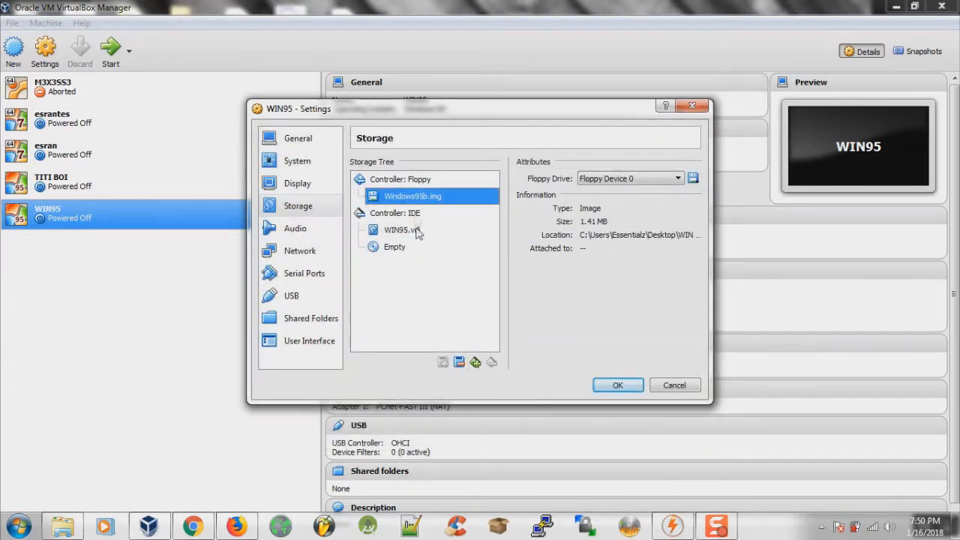
# - Check the disk choices for the empty IDE optical drive without selecting one
pyautogui.click(396, 250)
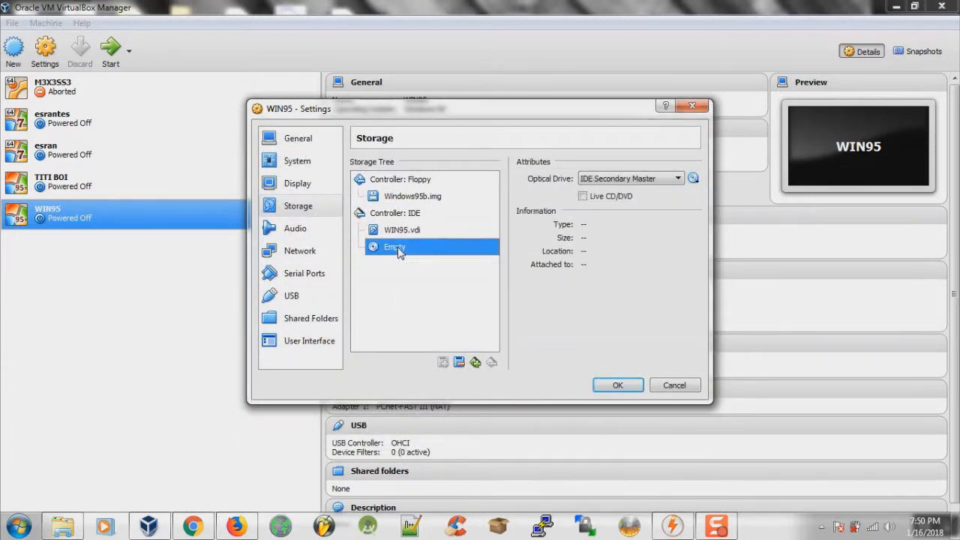
pyautogui.click(694, 179)
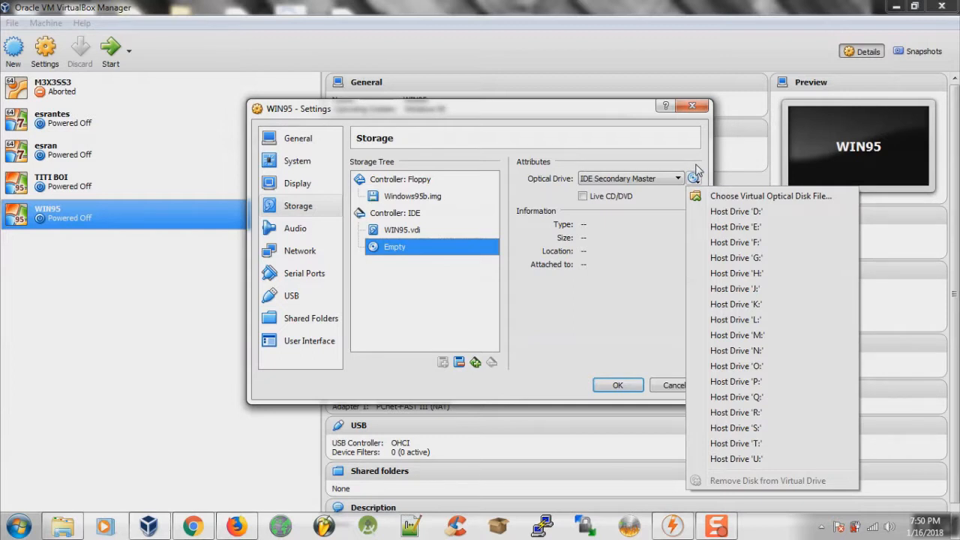
pyautogui.click(695, 174)
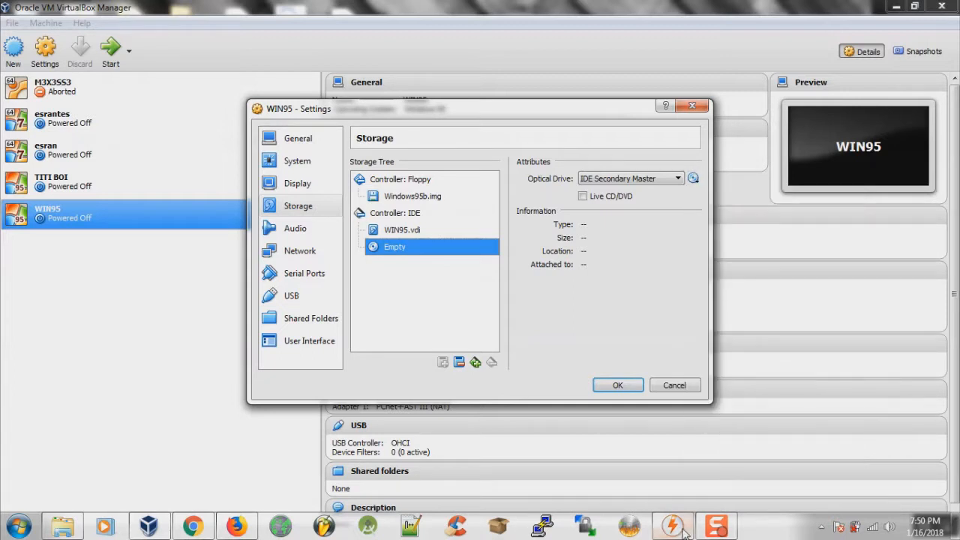
# - Bring DAEMON Tools Pro to the front and reposition its window
pyautogui.click(672, 527)
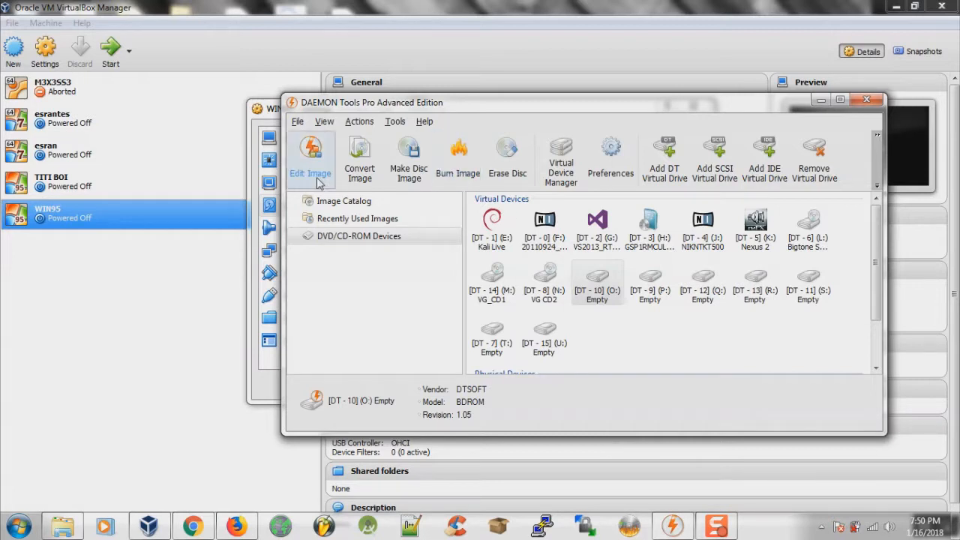
pyautogui.moveTo(348, 108); pyautogui.dragTo(418, 380)
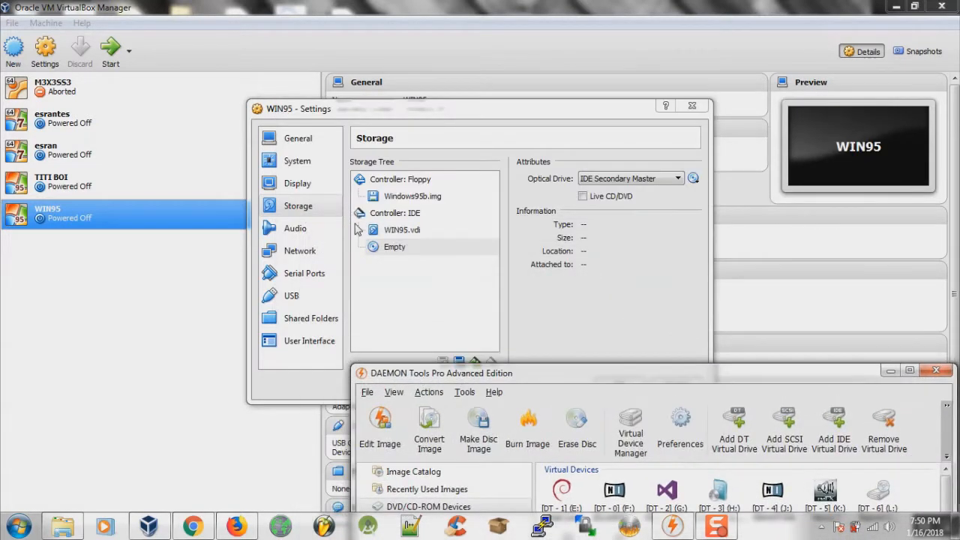
pyautogui.moveTo(529, 372); pyautogui.dragTo(386, 109)
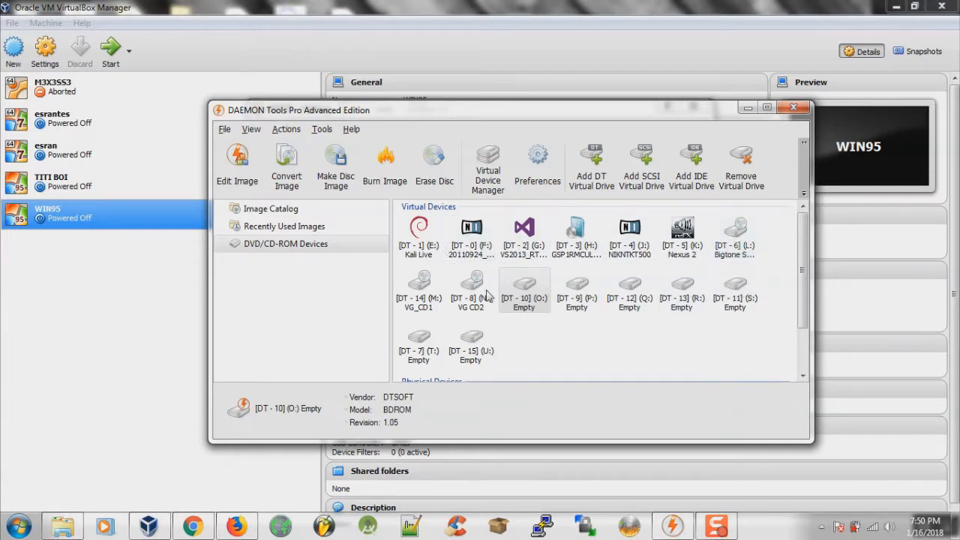
# - Browse Downloads' Microsoft Windows 95B folder for a DT-10 (O:) image, then cancel
pyautogui.click(525, 306)
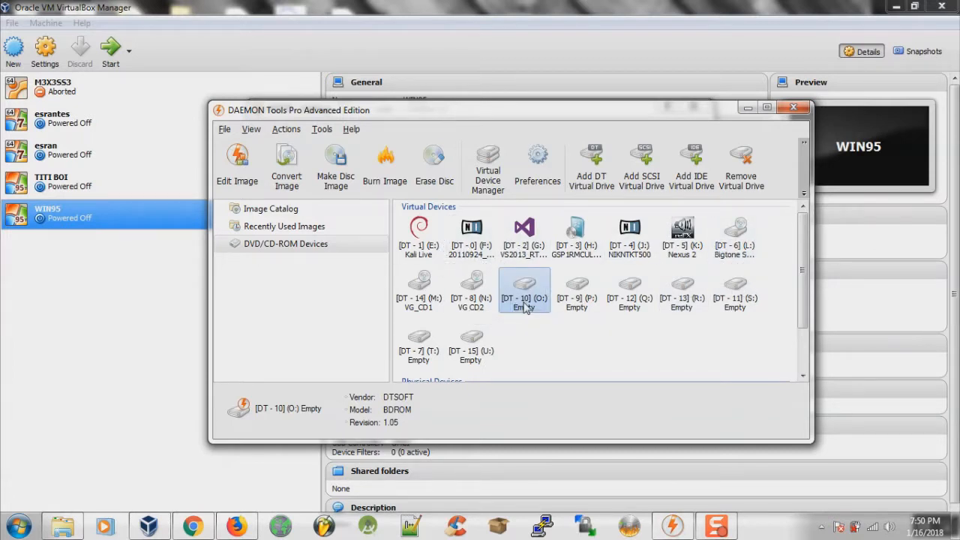
pyautogui.doubleClick(529, 296)
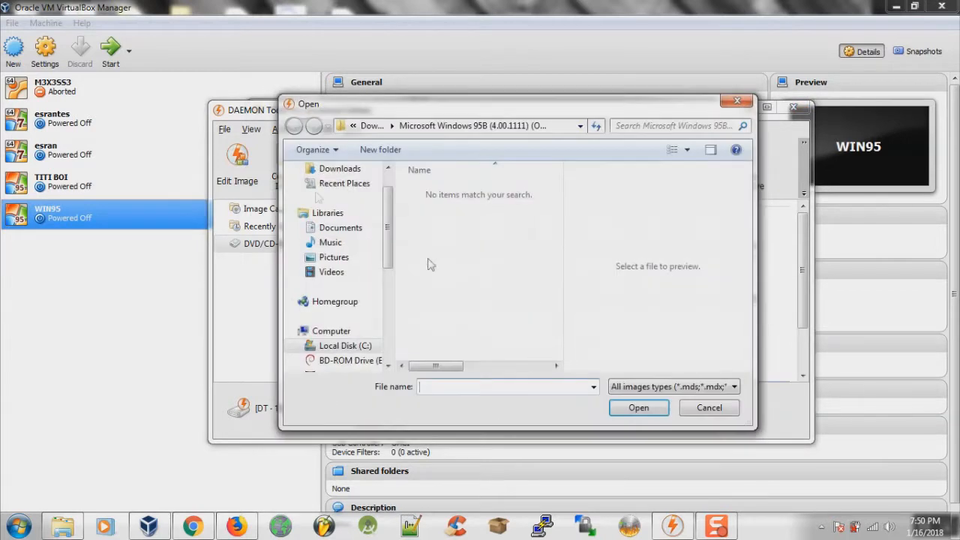
pyautogui.scroll(1, 389, 206)
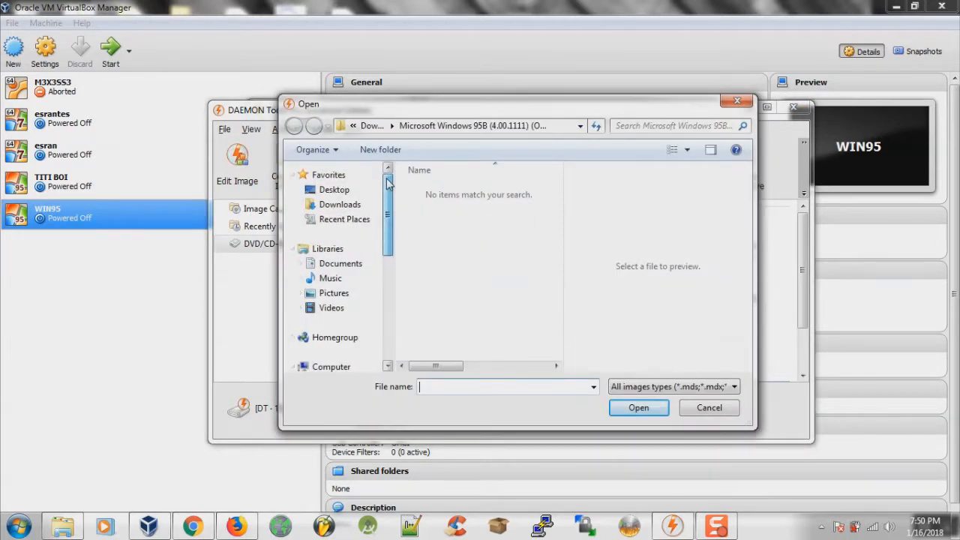
pyautogui.click(340, 205)
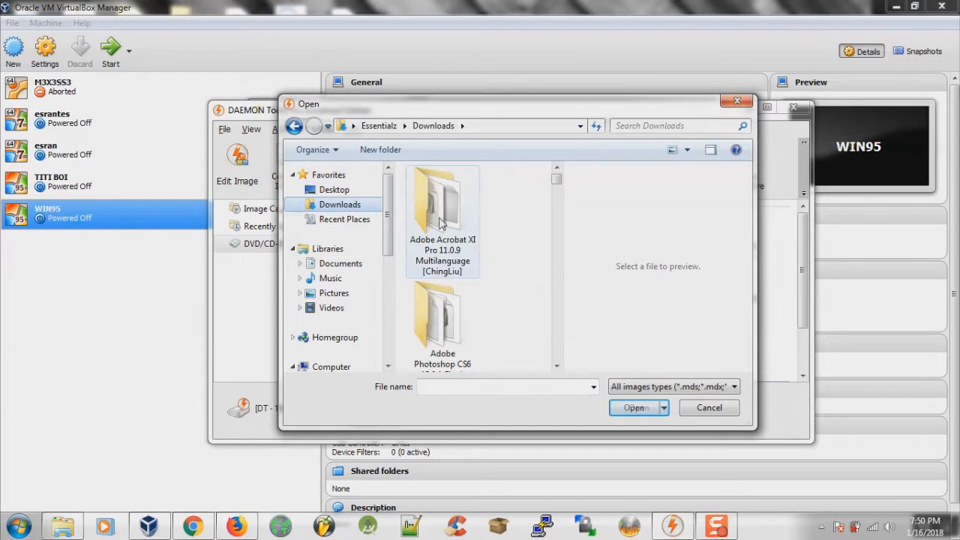
pyautogui.click(445, 217)
pyautogui.scroll(-3, 442, 222)
pyautogui.scroll(-2, 442, 223)
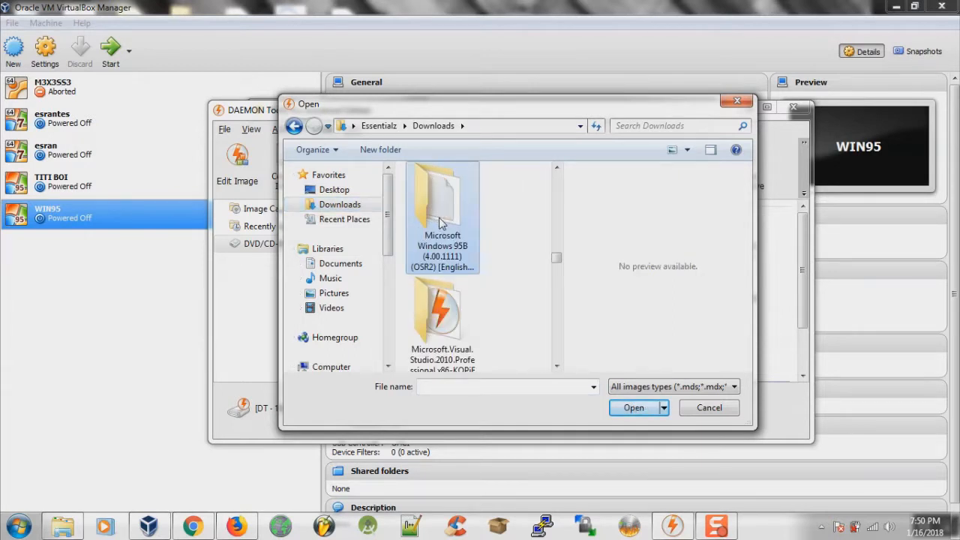
pyautogui.doubleClick(441, 223)
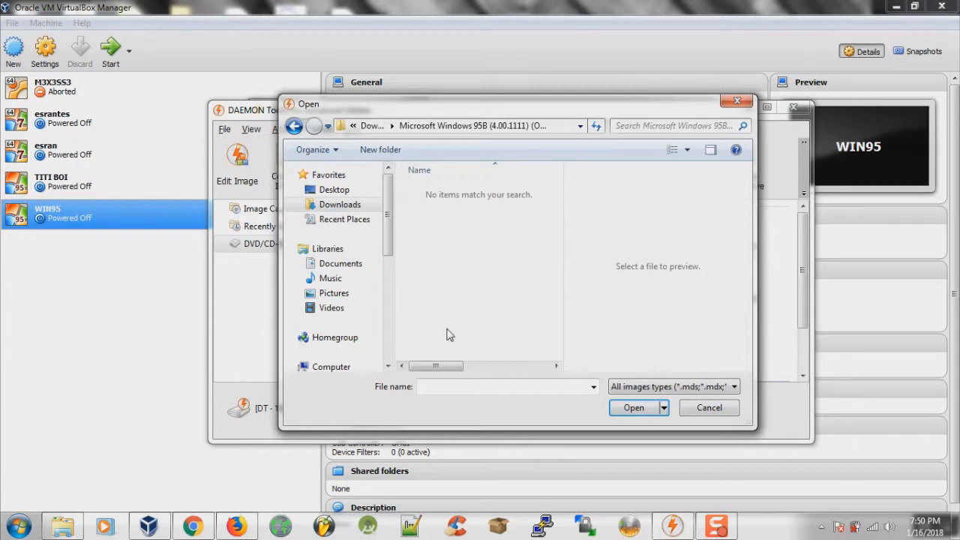
pyautogui.click(712, 411)
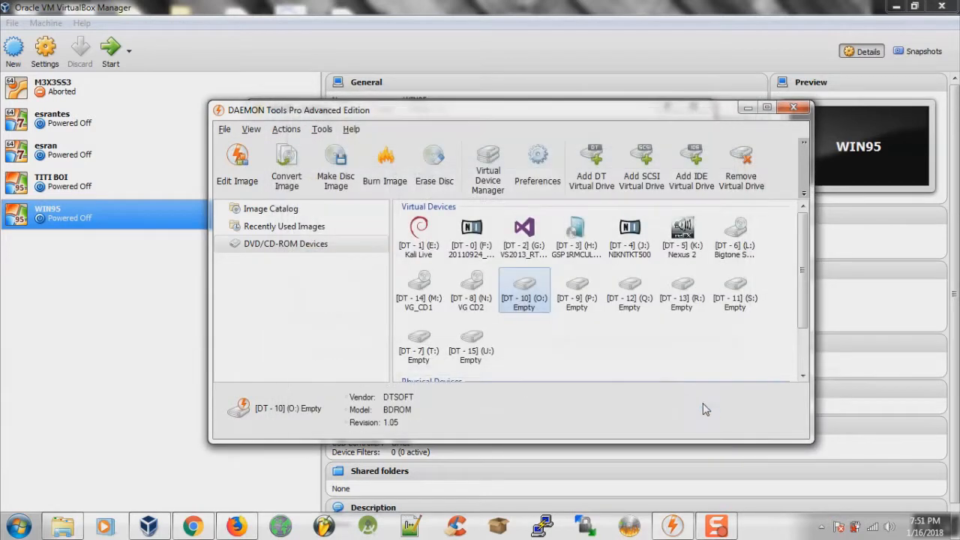
# - Mount windows95b from Desktop\WIN 95 in DT-10 (O:) and dismiss AutoPlay
pyautogui.doubleClick(526, 290)
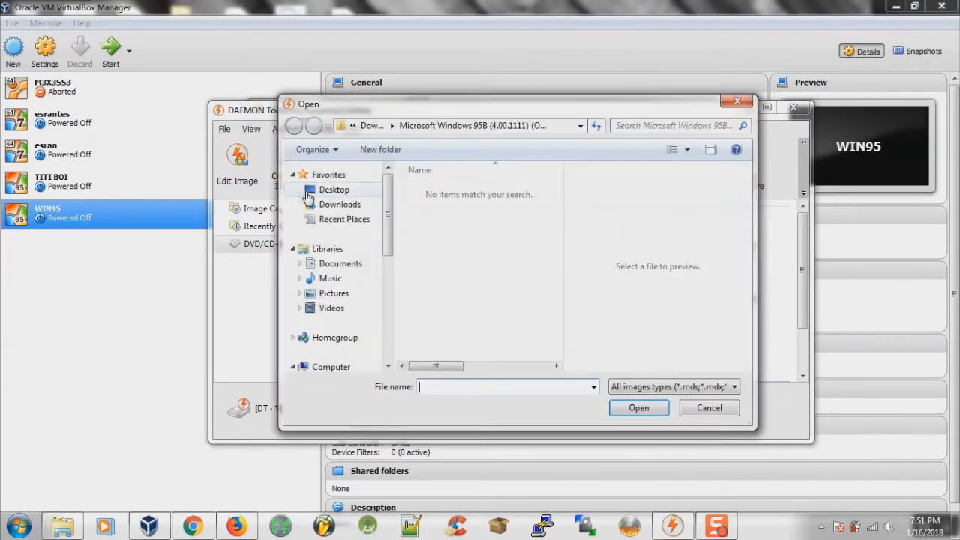
pyautogui.click(321, 194)
pyautogui.click(473, 226)
pyautogui.press('w')
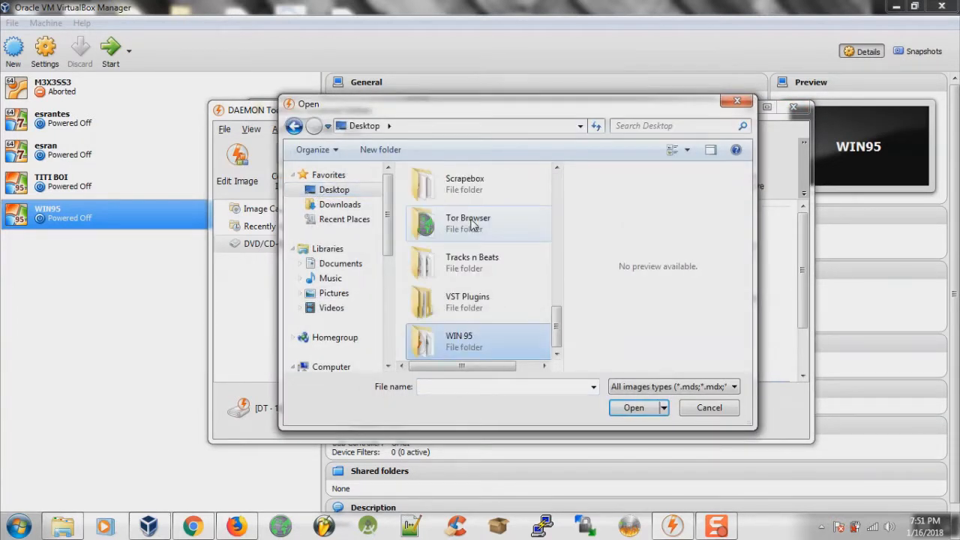
pyautogui.press('Return')
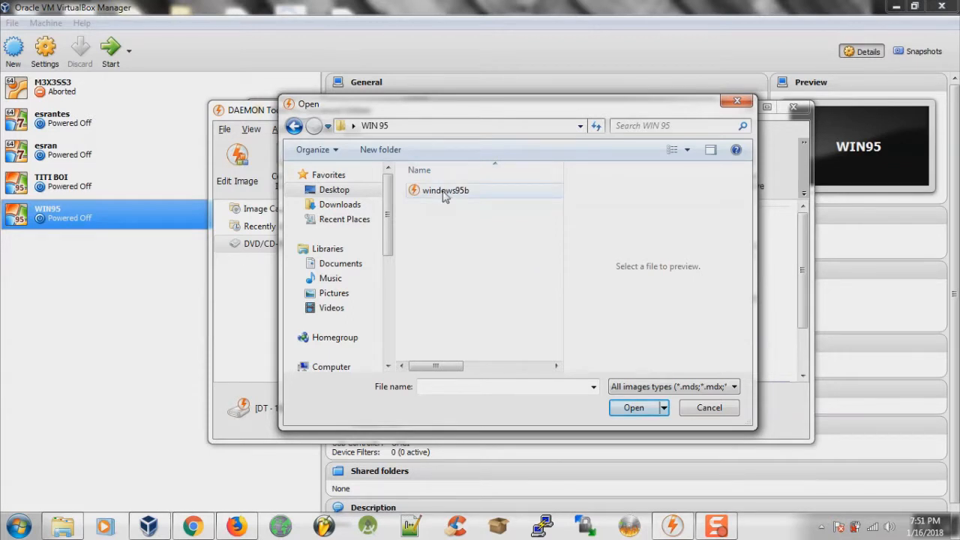
pyautogui.doubleClick(446, 193)
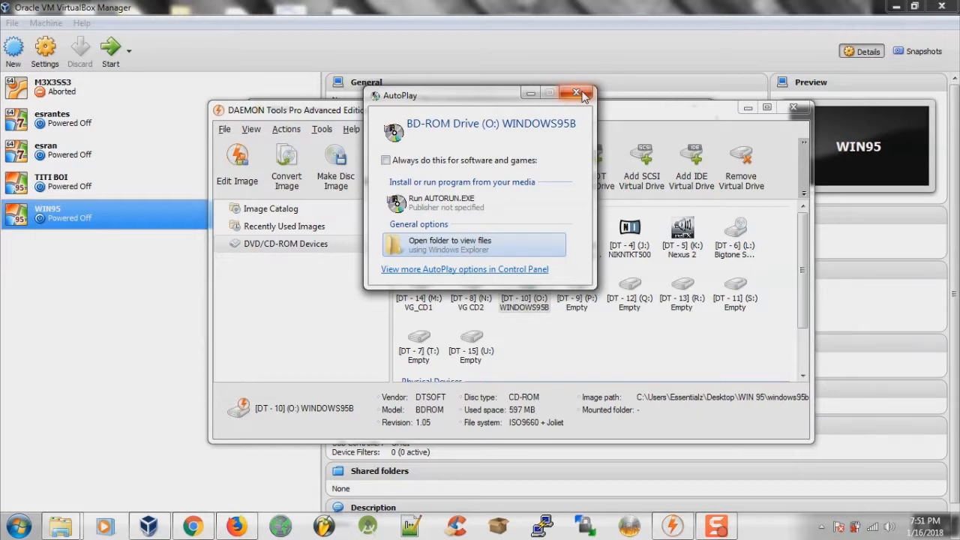
pyautogui.click(577, 94)
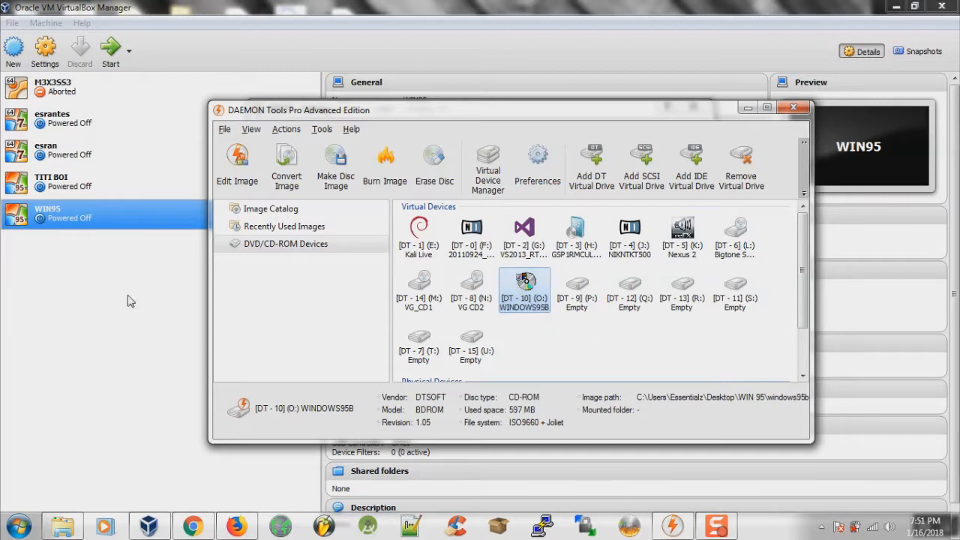
# - Map WIN95's IDE optical drive to host drive O: and save the settings
pyautogui.click(750, 109)
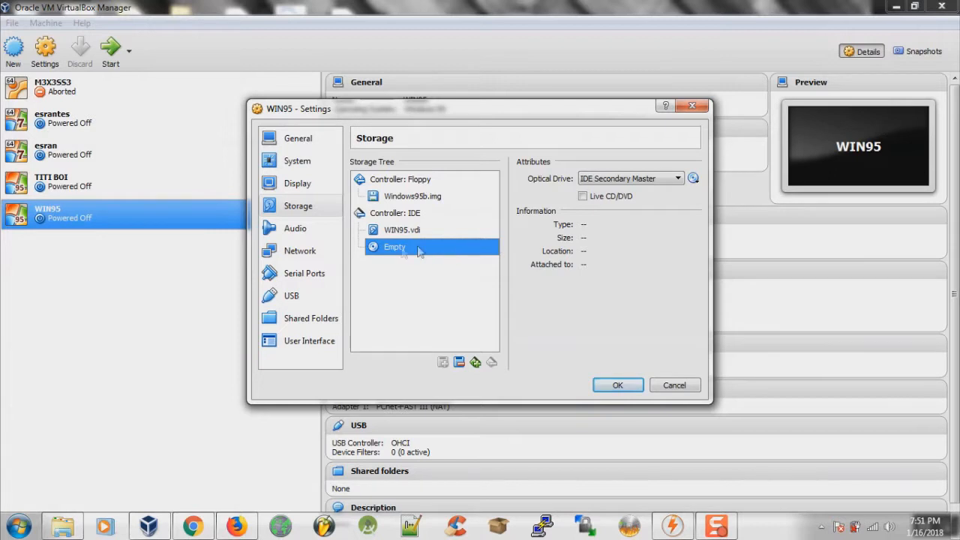
pyautogui.click(693, 181)
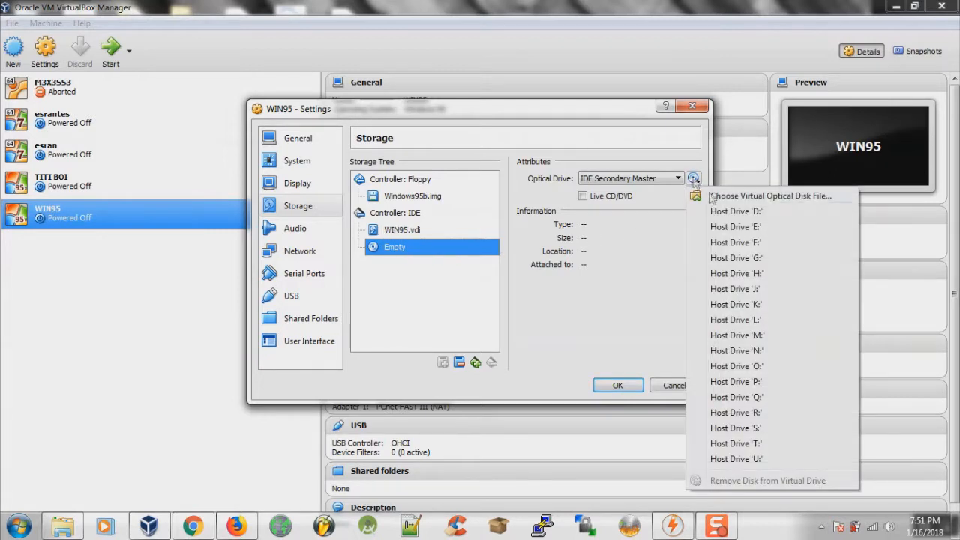
pyautogui.click(737, 366)
pyautogui.click(618, 385)
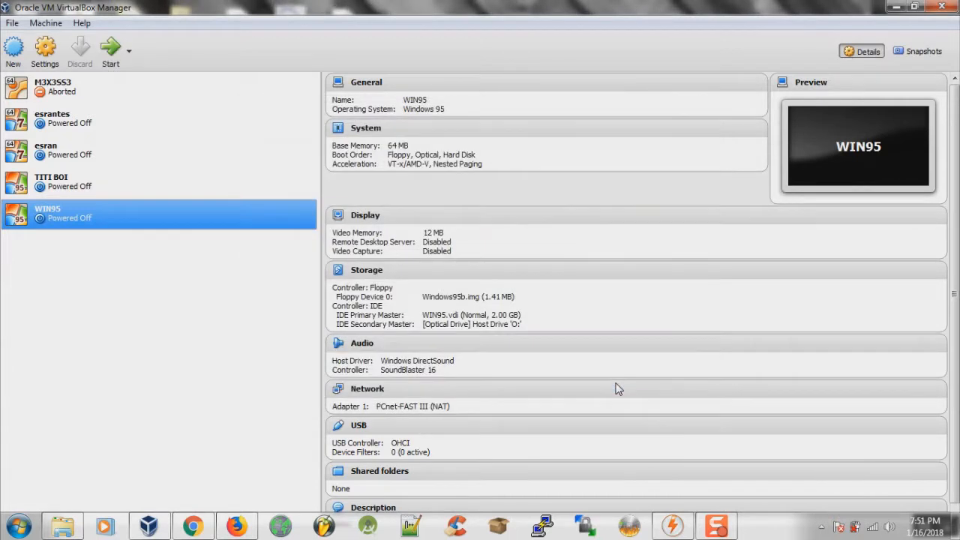
# - Boot WIN95 and use fdisk with large disk support to create a maximum-size primary DOS partition
pyautogui.doubleClick(96, 214)
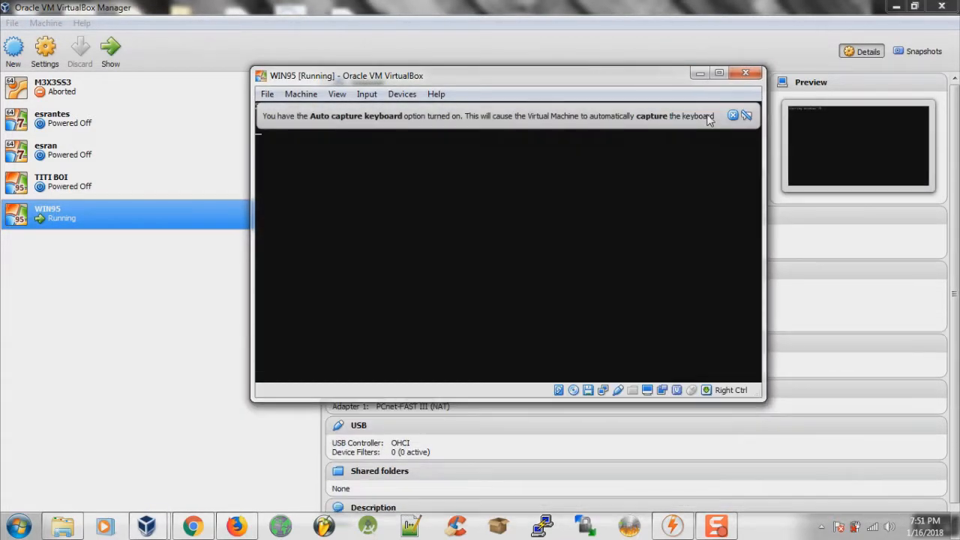
pyautogui.click(733, 116)
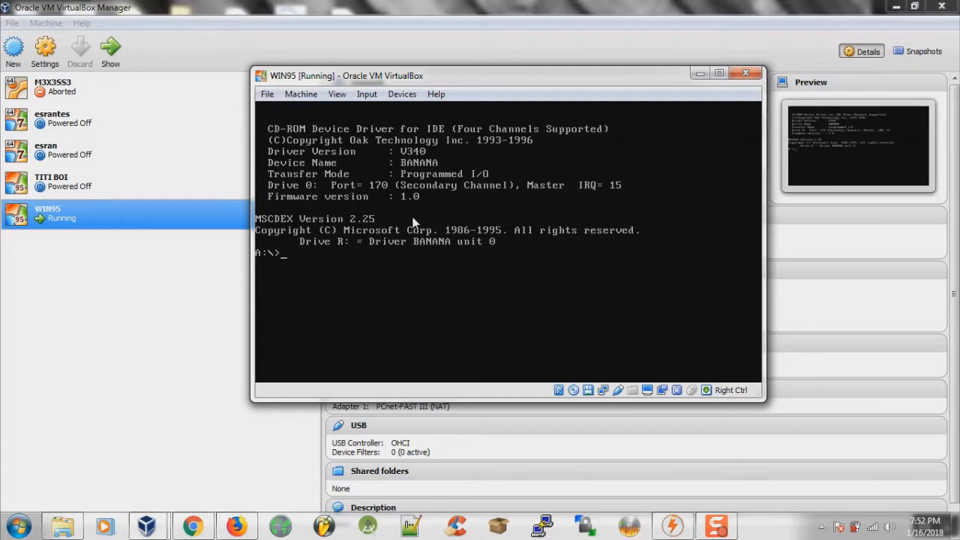
pyautogui.write('fdisk')
pyautogui.press('Return')
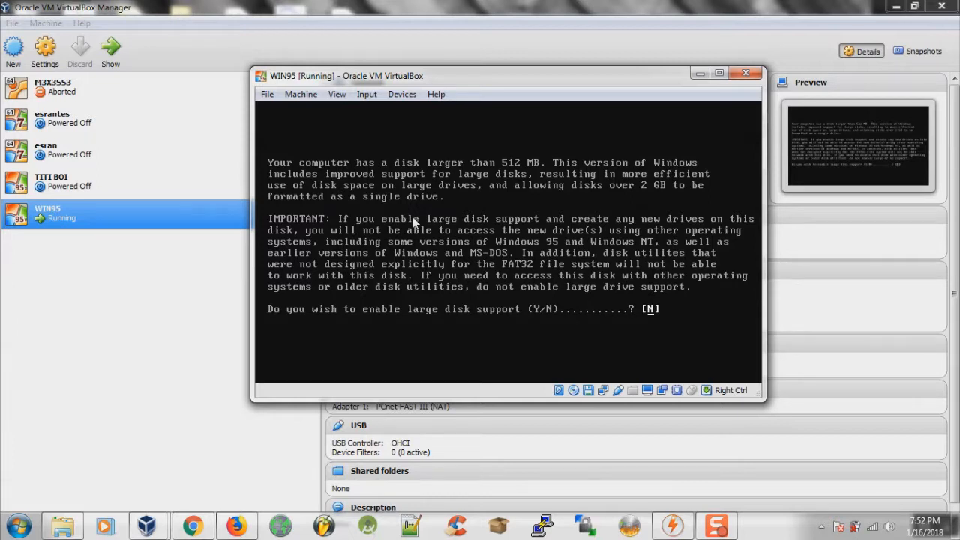
pyautogui.press('y')
pyautogui.press('Return')
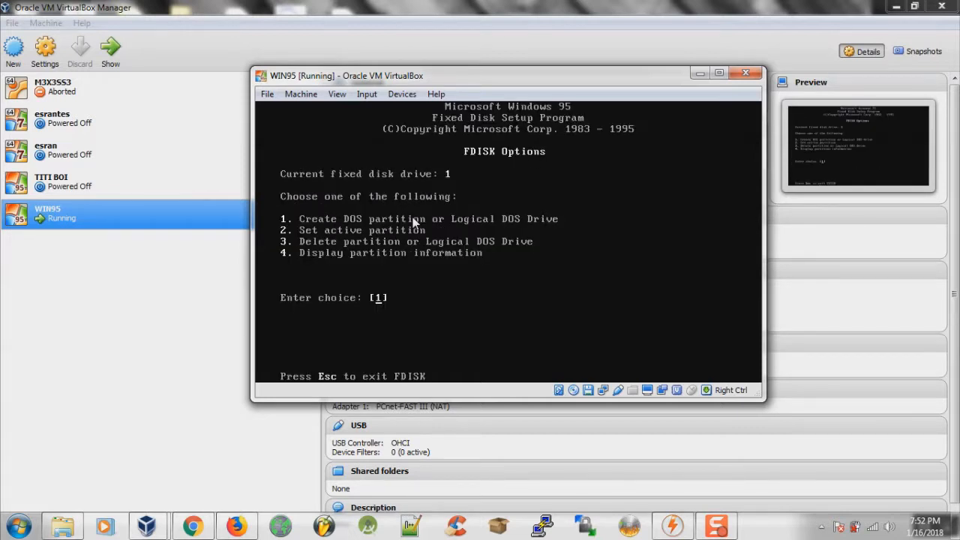
pyautogui.press('Return')
pyautogui.press('Return')
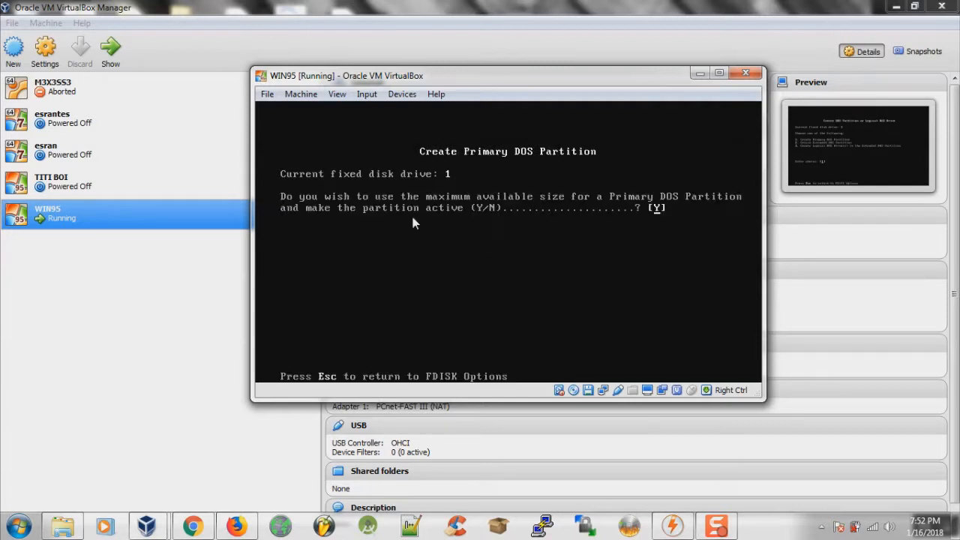
pyautogui.press('Return')
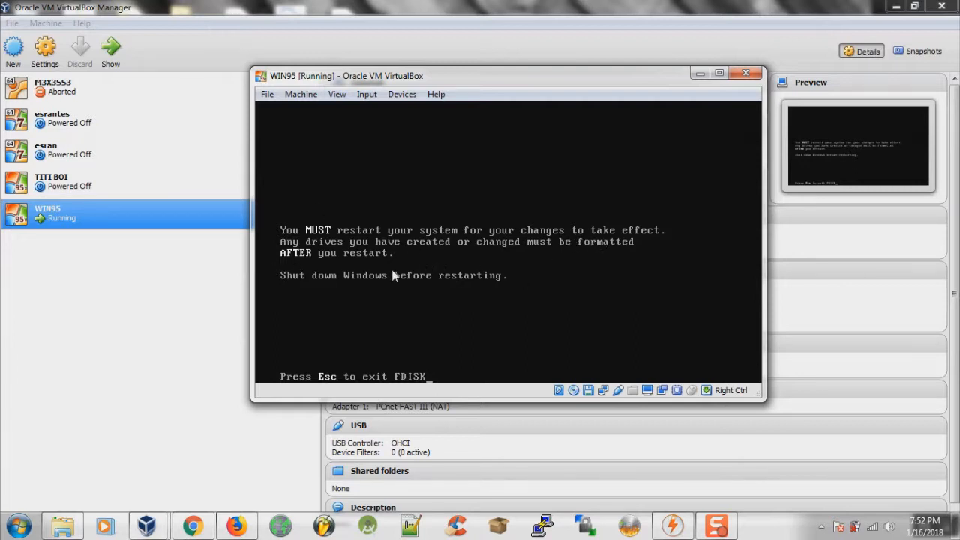
pyautogui.press('Escape')
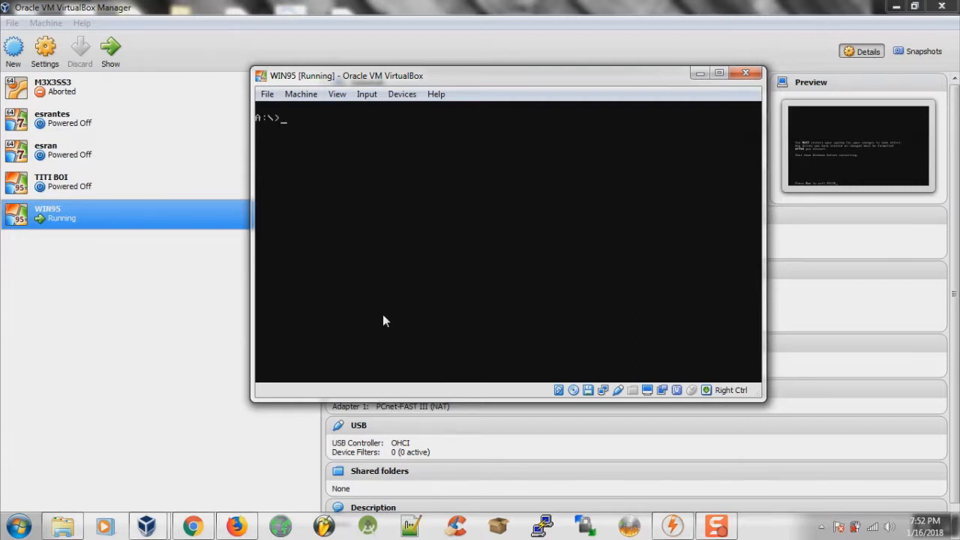
# - Reset the WIN95 virtual machine from the Machine menu and confirm
pyautogui.click(402, 94)
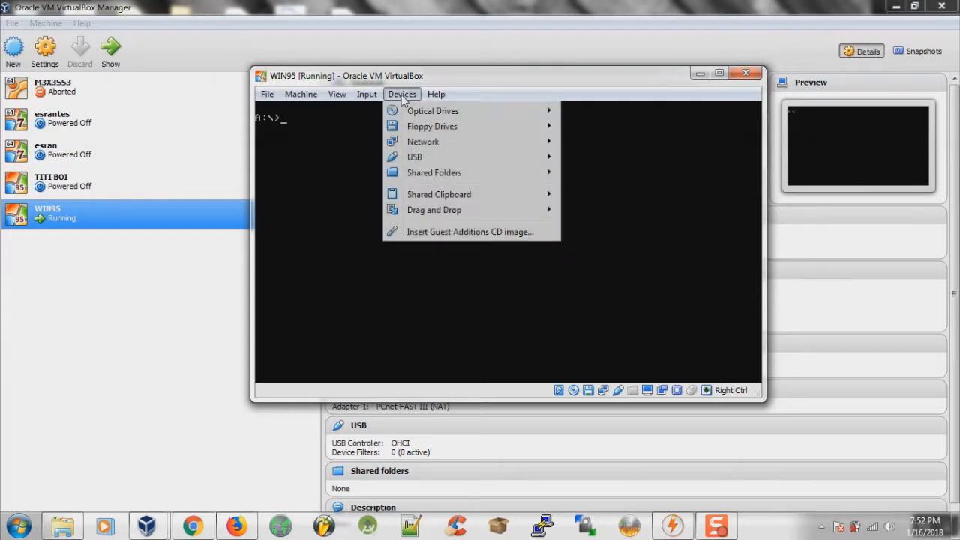
pyautogui.click(402, 94)
pyautogui.click(337, 94)
pyautogui.moveTo(301, 95)
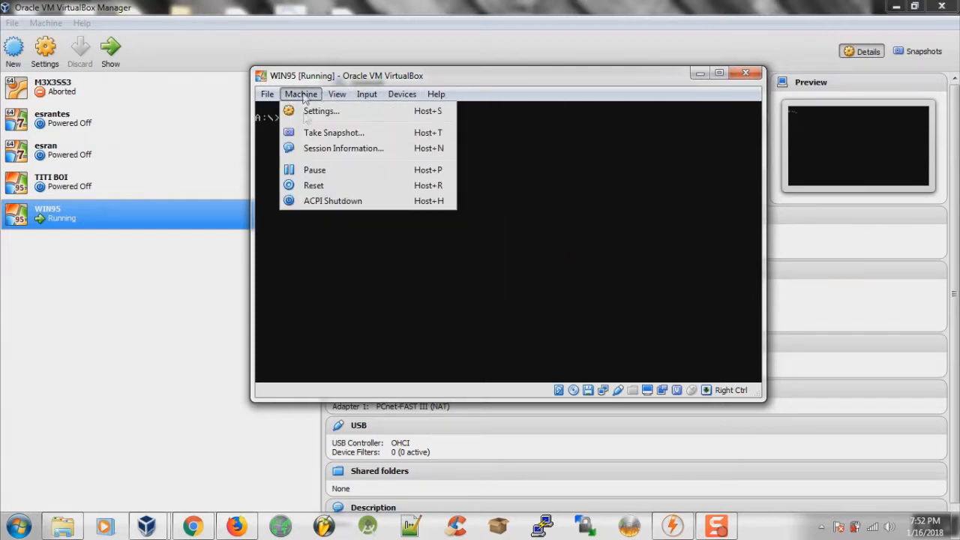
pyautogui.click(313, 188)
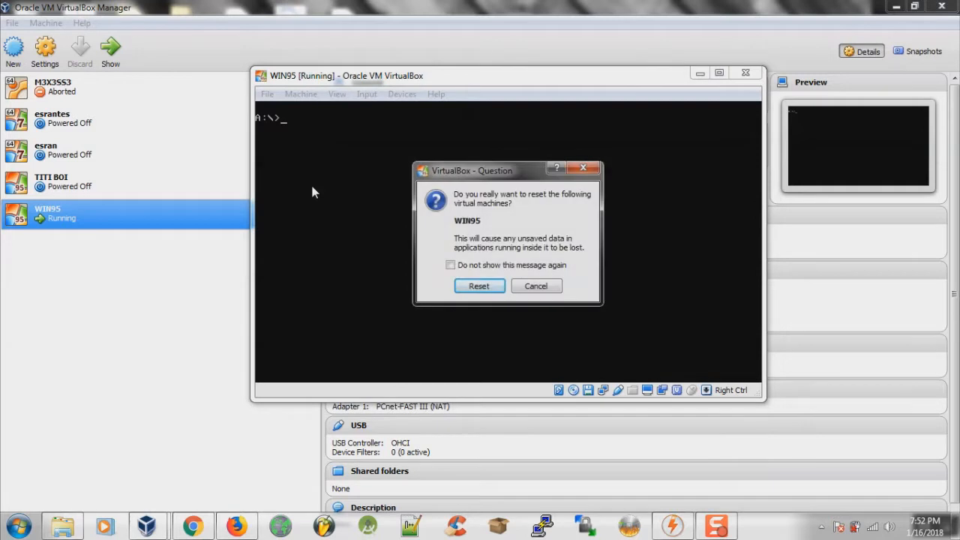
pyautogui.click(479, 286)
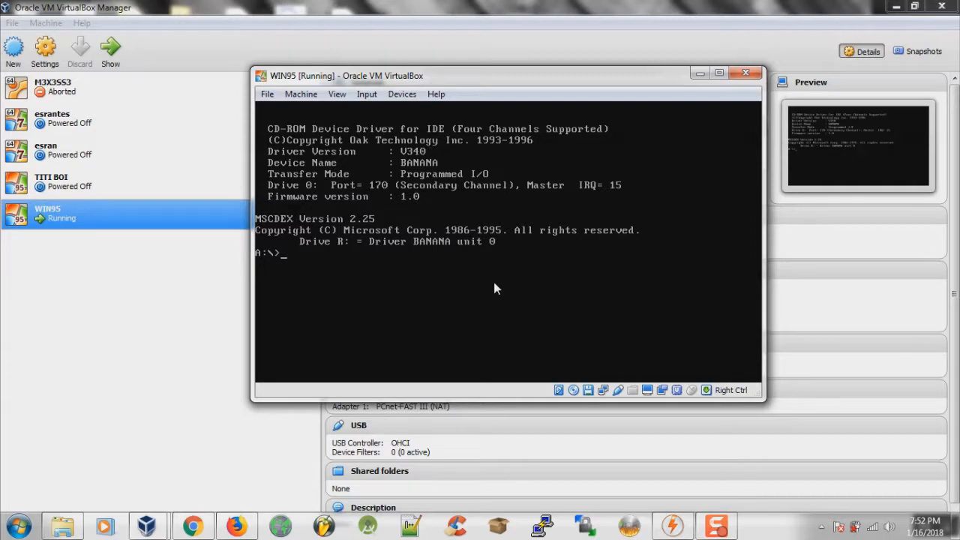
# - Format drive C: with format c:, confirming and labelling the volume win95
pyautogui.write('format c:')
pyautogui.press('Return')
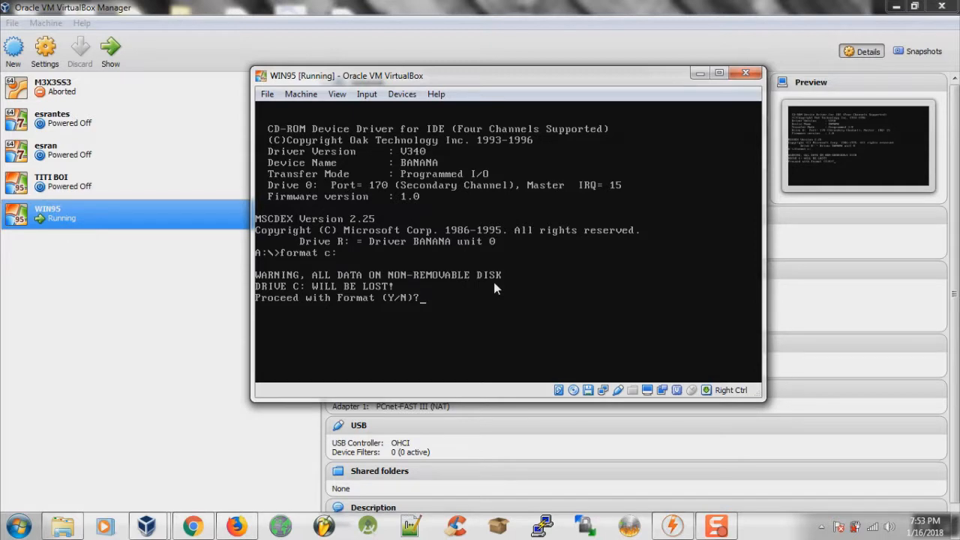
pyautogui.write('y')
pyautogui.press('Return')
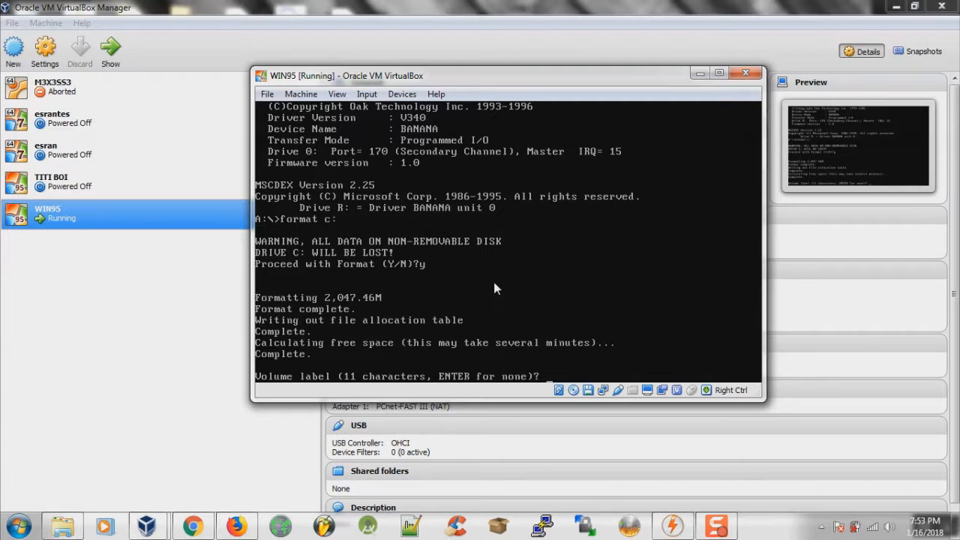
pyautogui.write('win95')
pyautogui.press('Return')
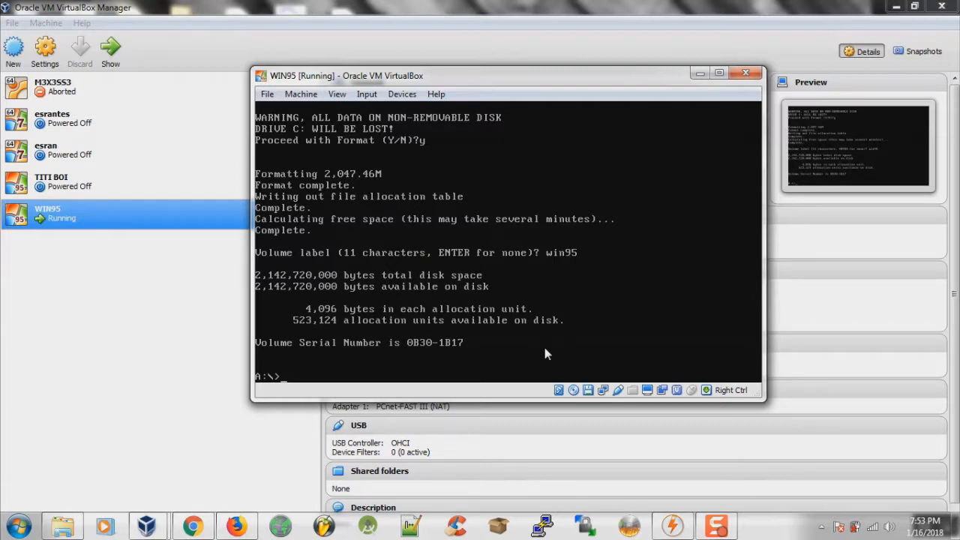
# - Run xcopy R:\ C:\INSTALL\ /S to copy the CD's 2,466 files to drive C:
pyautogui.write('xcopy R:\\ C:\\INSTALL\\ /S')
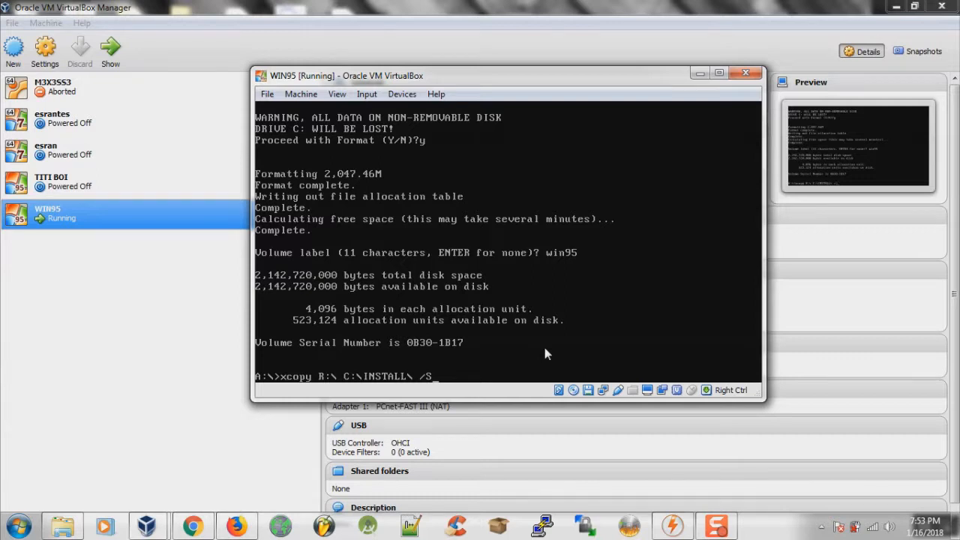
pyautogui.press('Return')
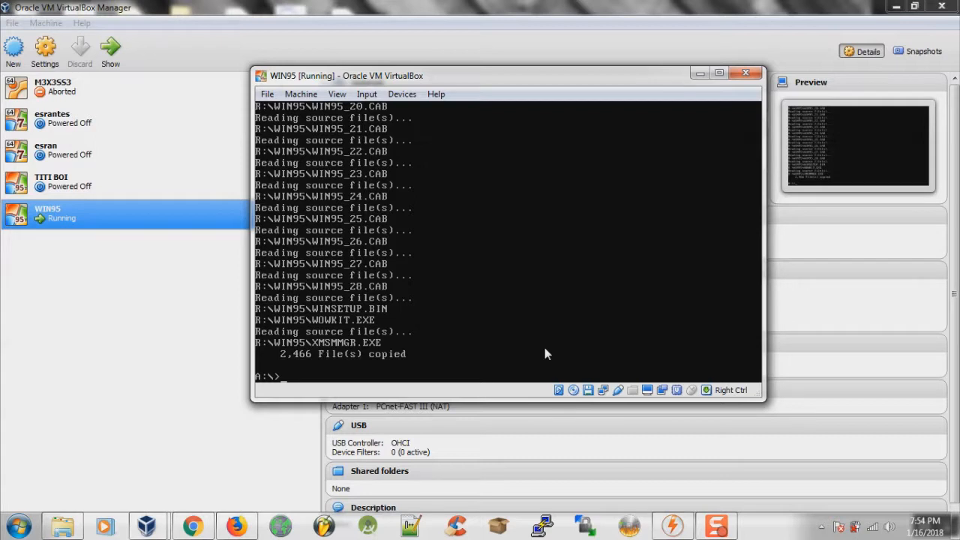
pyautogui.write('C')
pyautogui.press('BackSpace')
# - Run setup from C:\INSTALL at the DOS prompt and let the ScanDisk system check proceed
pyautogui.write('c:')
pyautogui.press('Return')
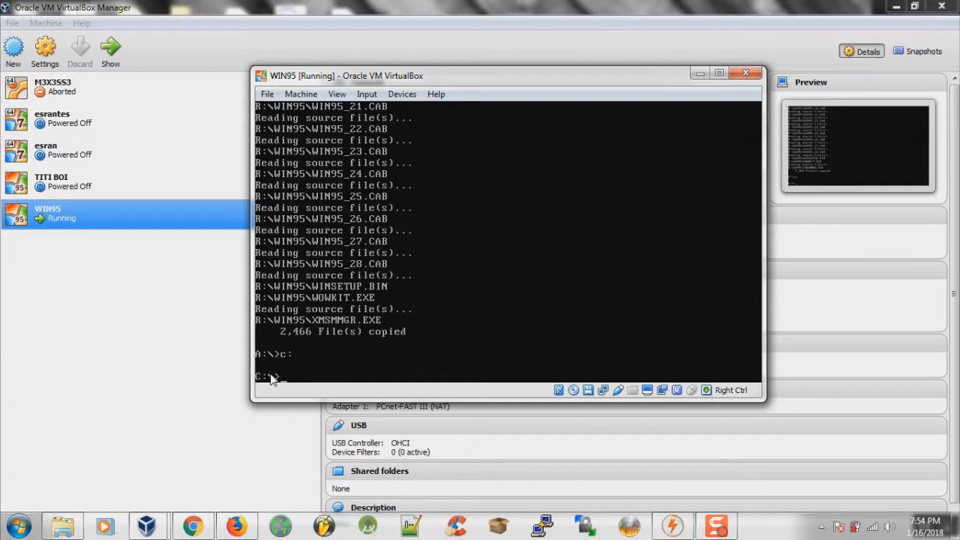
pyautogui.write('cd INSTALL')
pyautogui.press('Return')
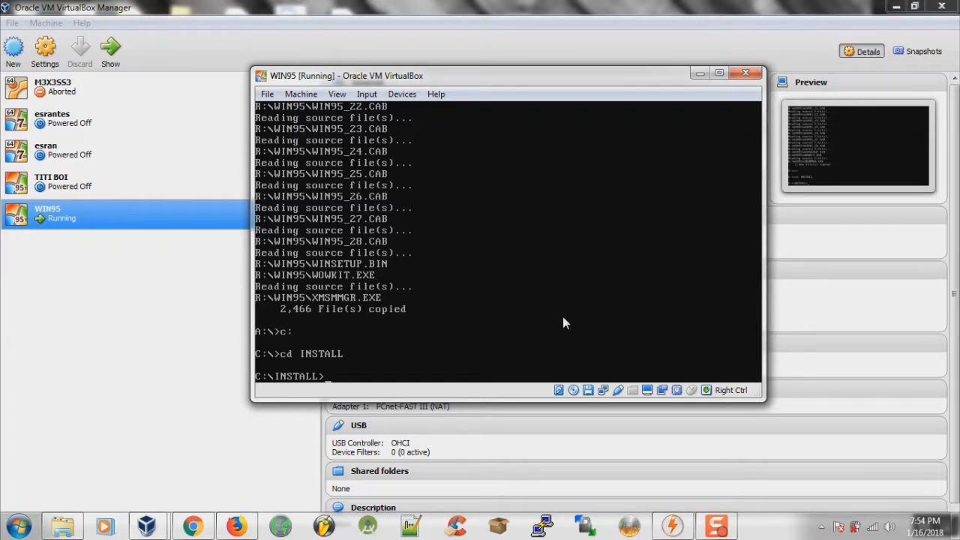
pyautogui.write('setup')
pyautogui.press('Return')
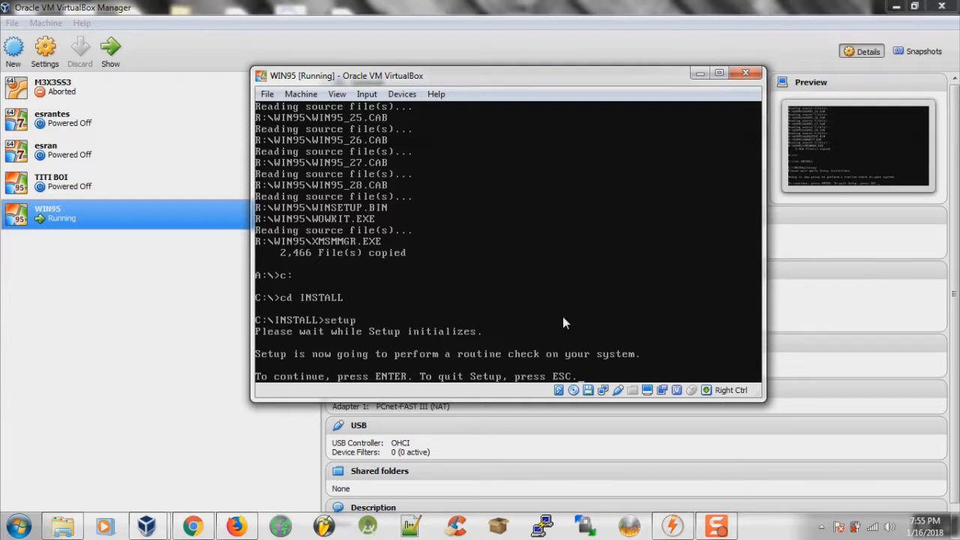
pyautogui.press('Return')
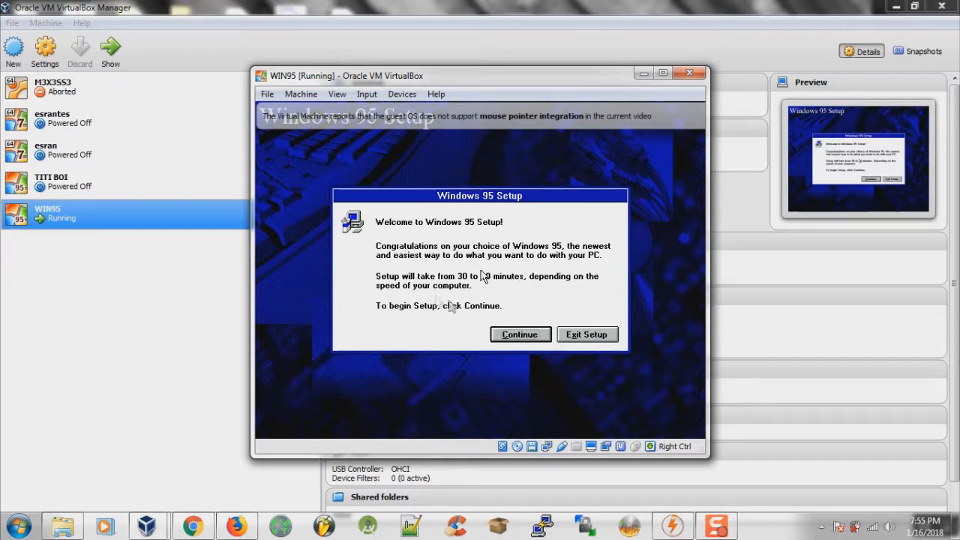
# - Accept the licence agreement and install Windows 95 into C:\WINDOWS with default setup options
pyautogui.click(523, 334)
pyautogui.click(523, 332)
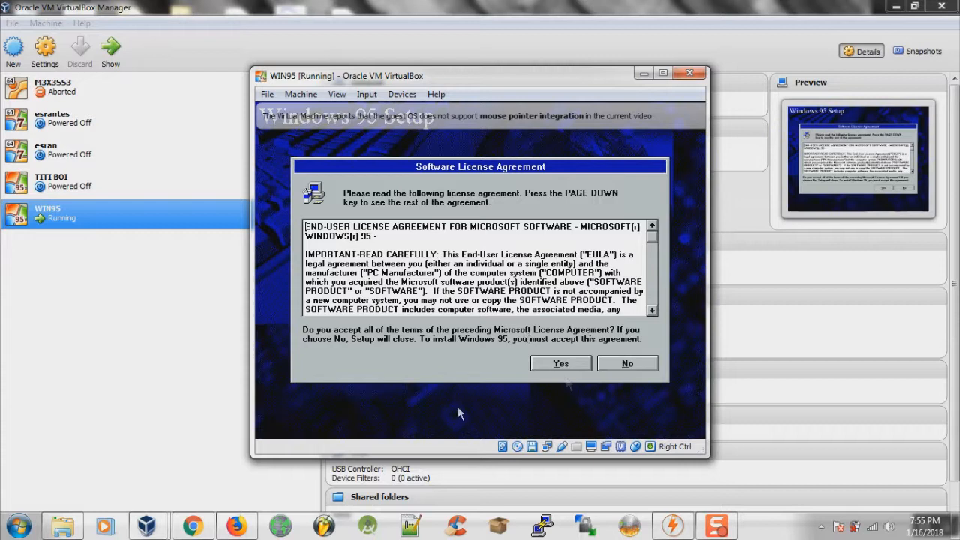
pyautogui.click(575, 363)
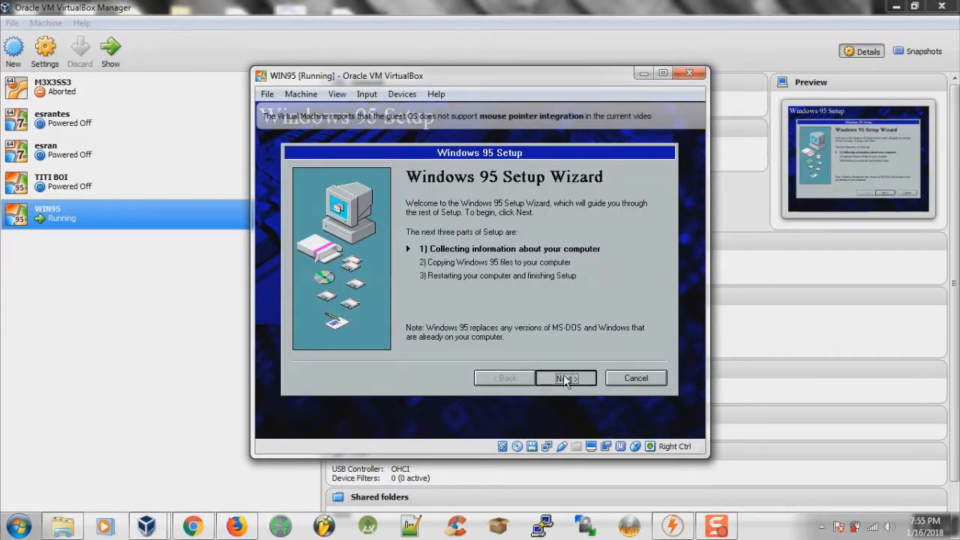
pyautogui.click(564, 378)
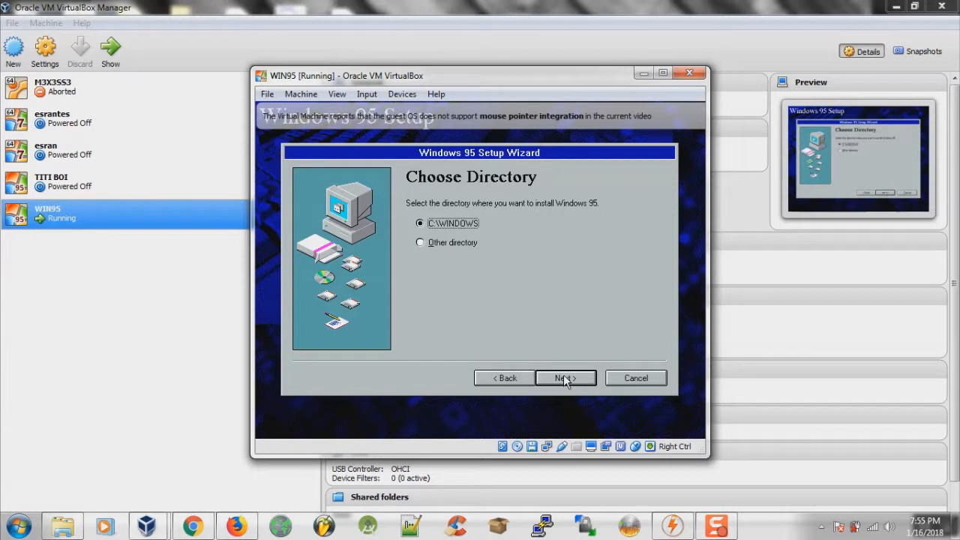
pyautogui.click(565, 377)
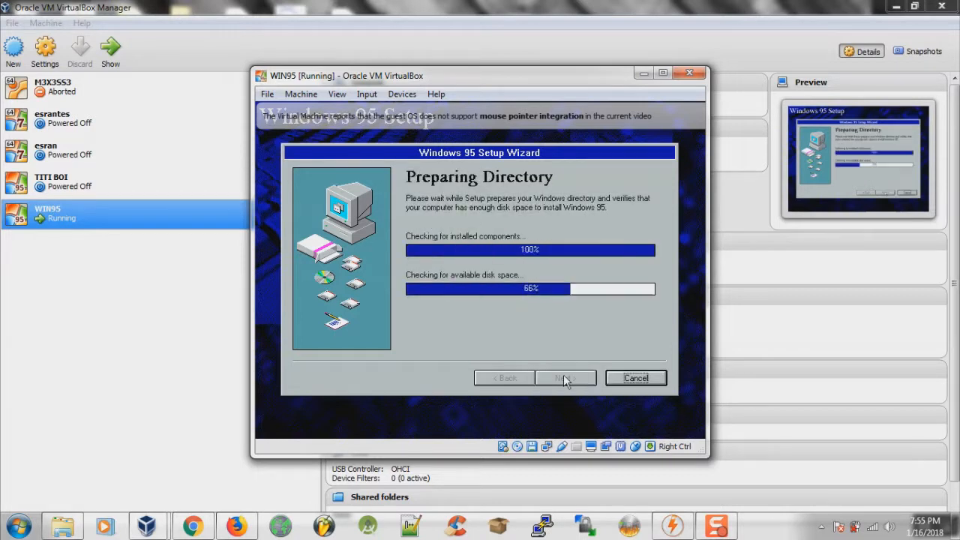
pyautogui.click(565, 378)
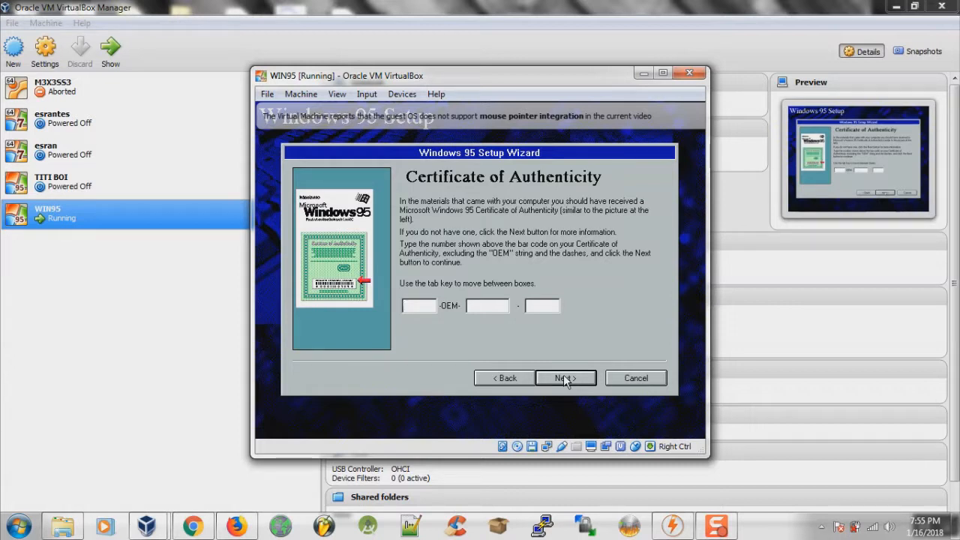
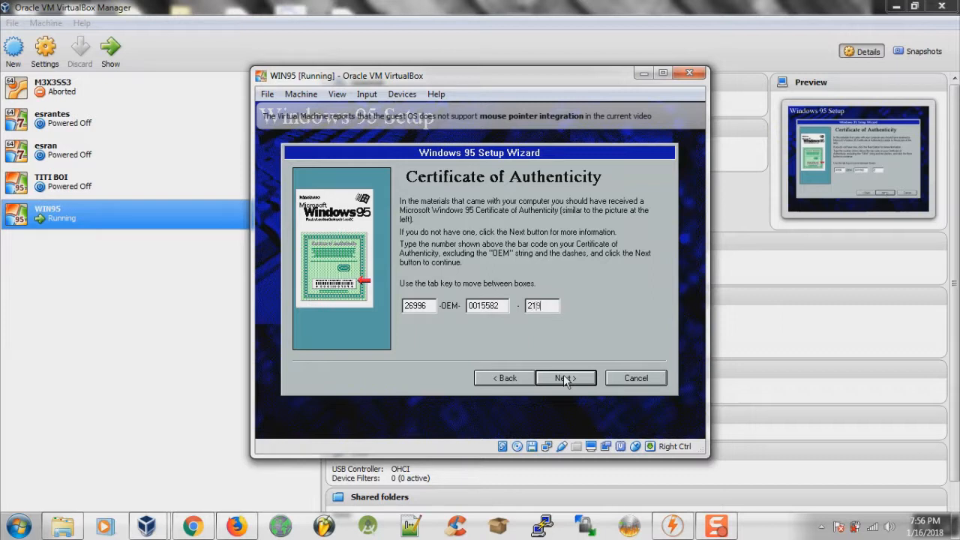
# - Enter the certificate of authenticity number and the user name win95
pyautogui.click(565, 378)
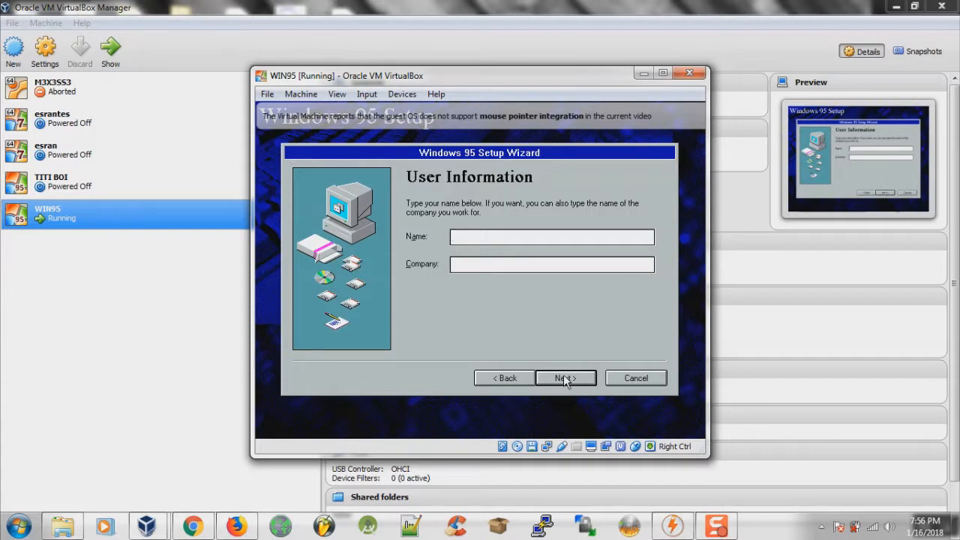
pyautogui.write('win95')
pyautogui.click(562, 378)
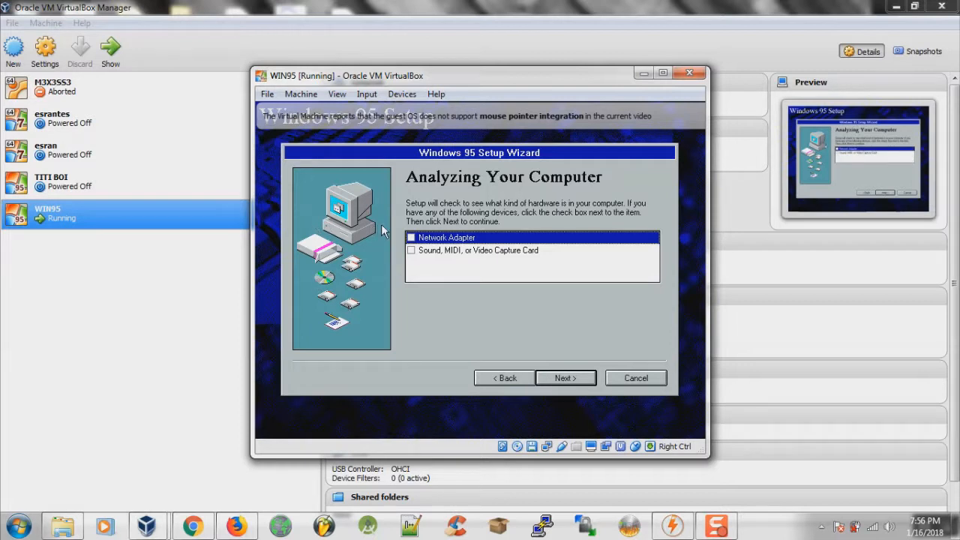
# - Enable Network Adapter and Sound, MIDI, or Video Capture Card detection and start the hardware check
pyautogui.press('Control_R')
pyautogui.click(411, 239)
pyautogui.click(413, 252)
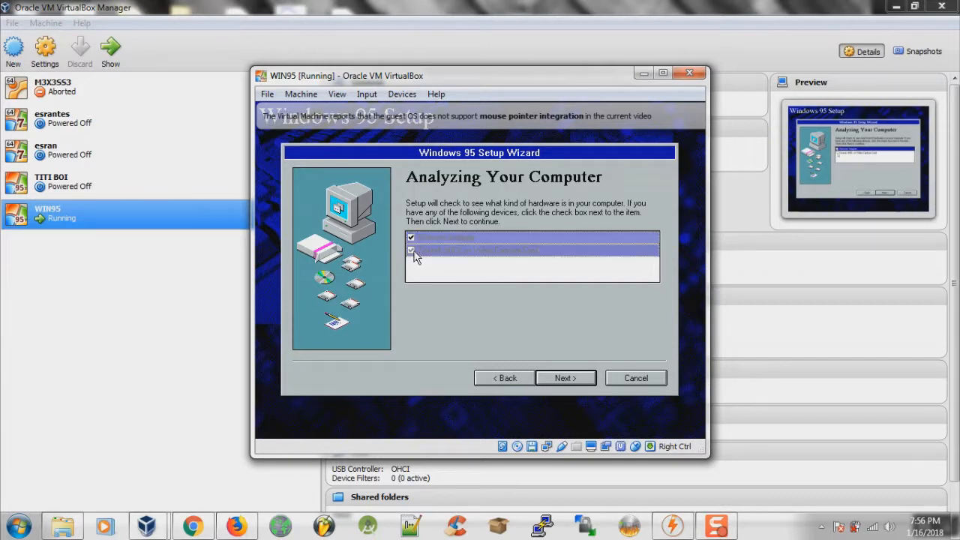
pyautogui.click(568, 379)
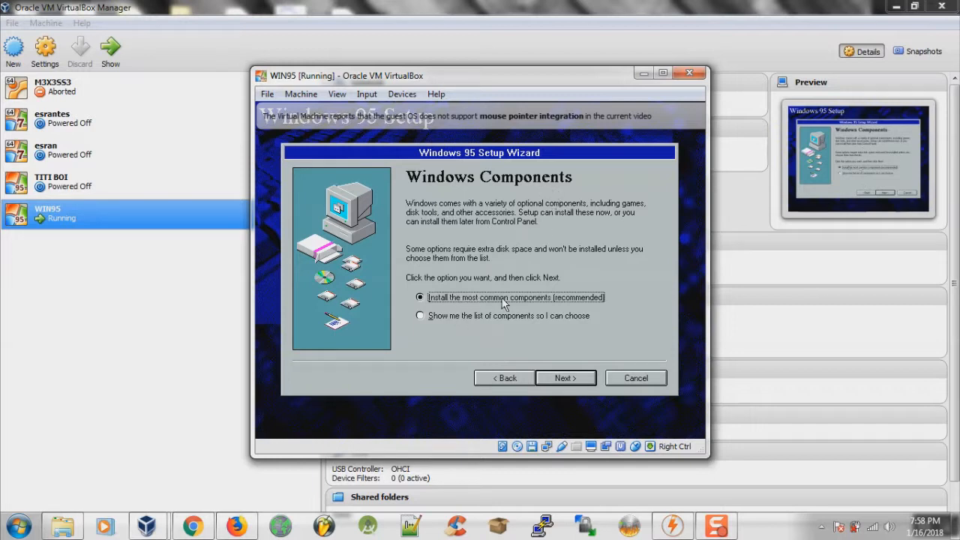
# - Choose the most common Windows components, skip the startup disk, and start copying files
pyautogui.click(565, 378)
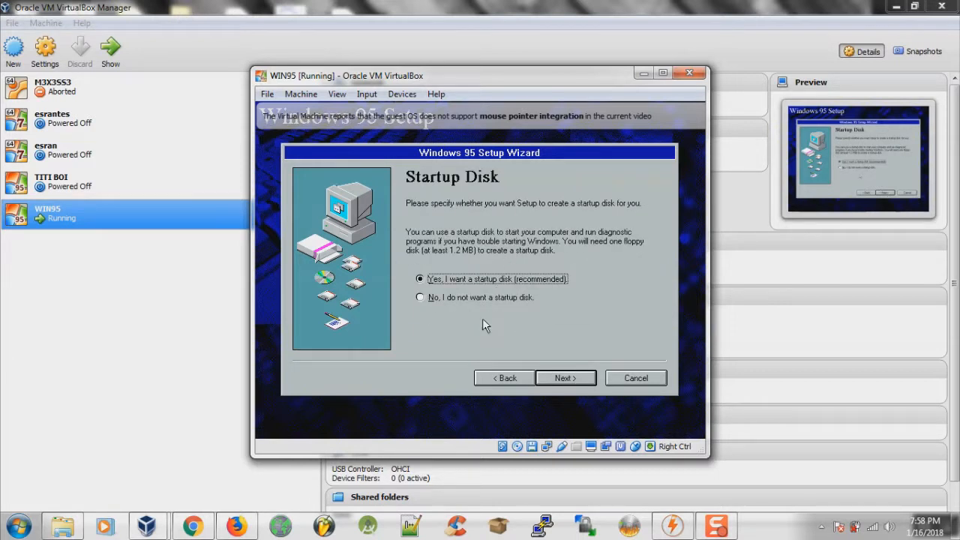
pyautogui.click(474, 296)
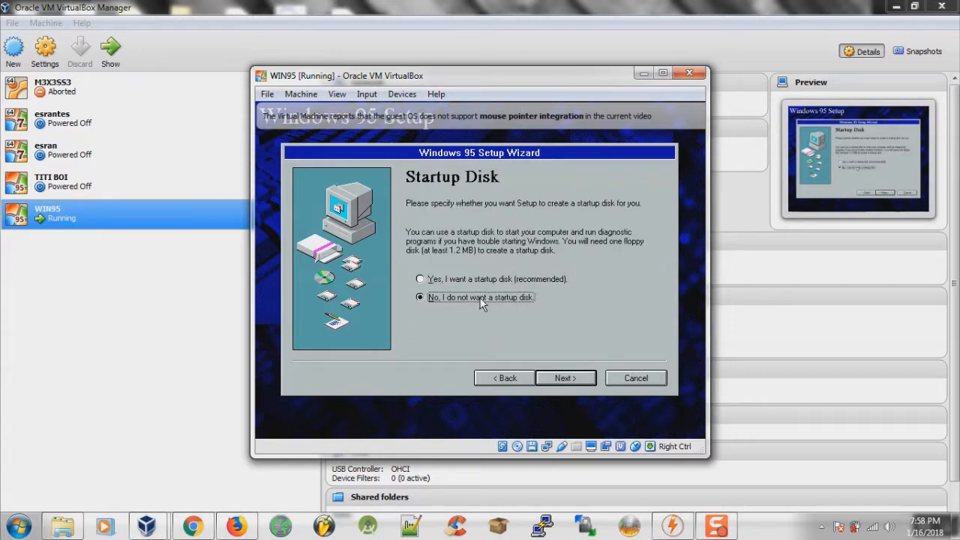
pyautogui.click(568, 381)
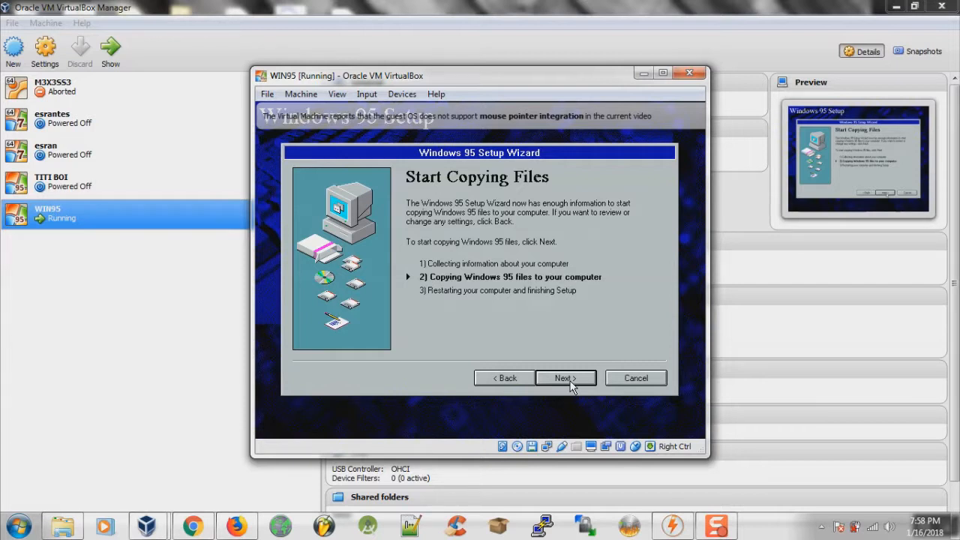
pyautogui.click(568, 379)
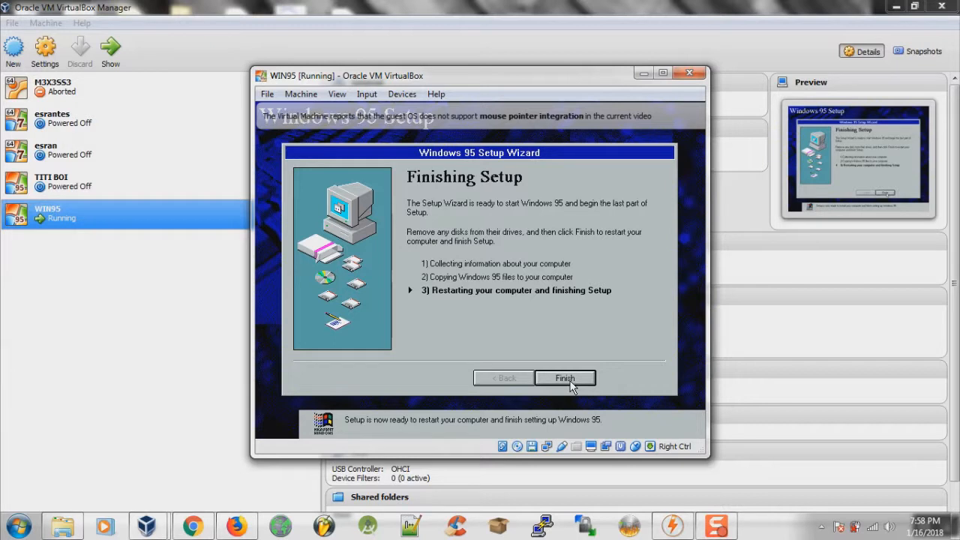
# - Eject the floppy image via Devices > Floppy Drives and confirm the Windows 95 restart
pyautogui.click(567, 380)
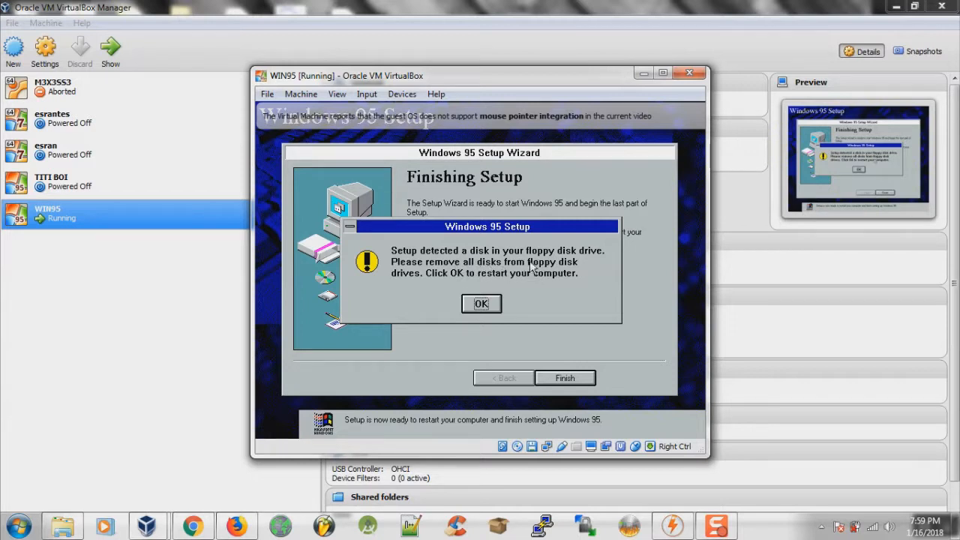
pyautogui.press('Control_R')
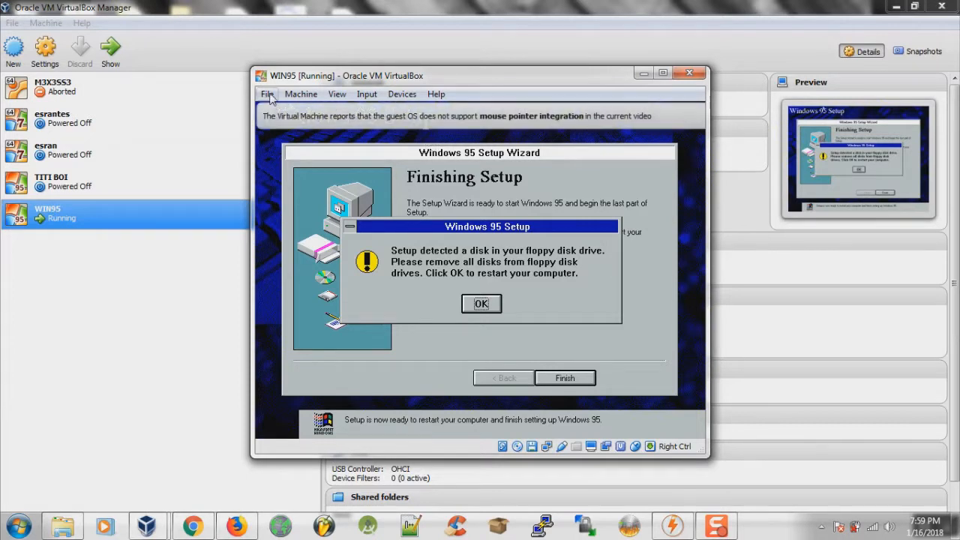
pyautogui.click(398, 96)
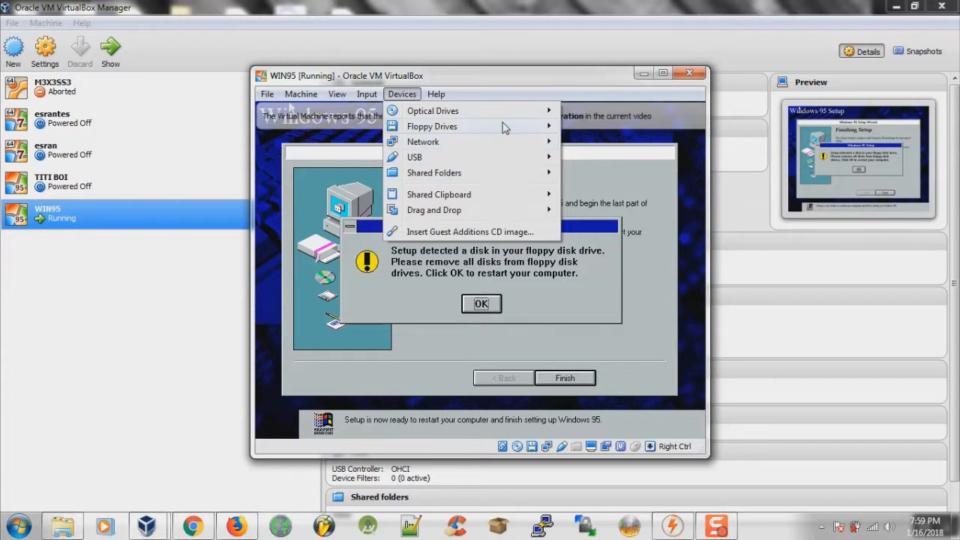
pyautogui.moveTo(507, 128)
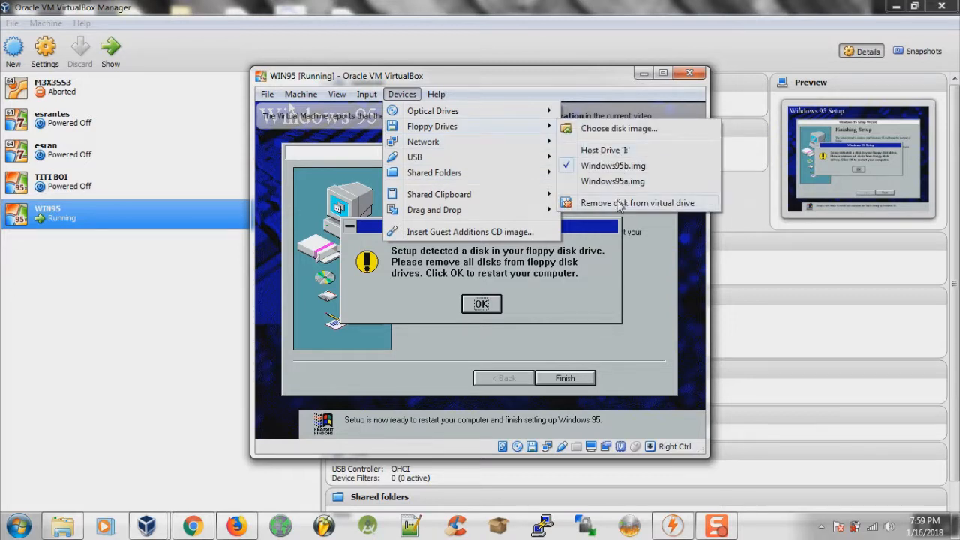
pyautogui.click(620, 204)
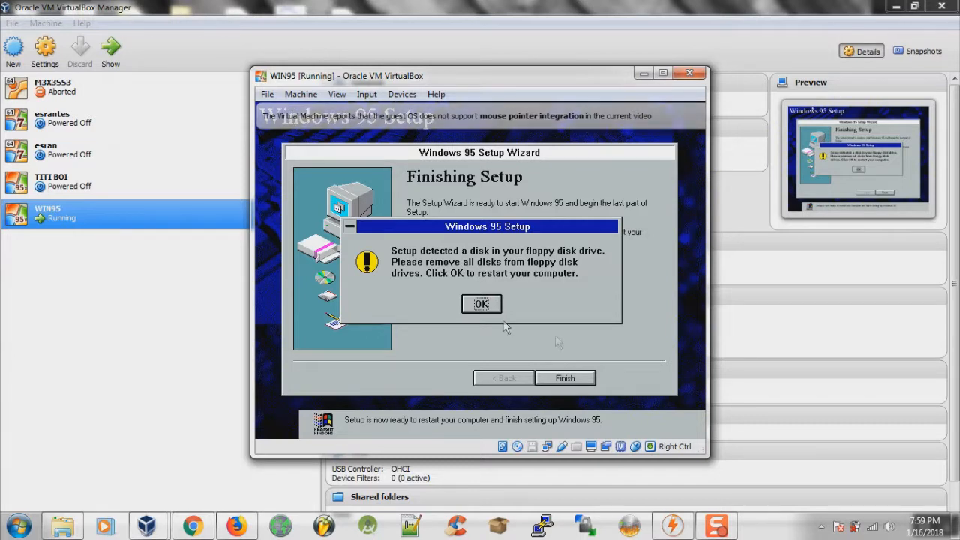
pyautogui.click(481, 303)
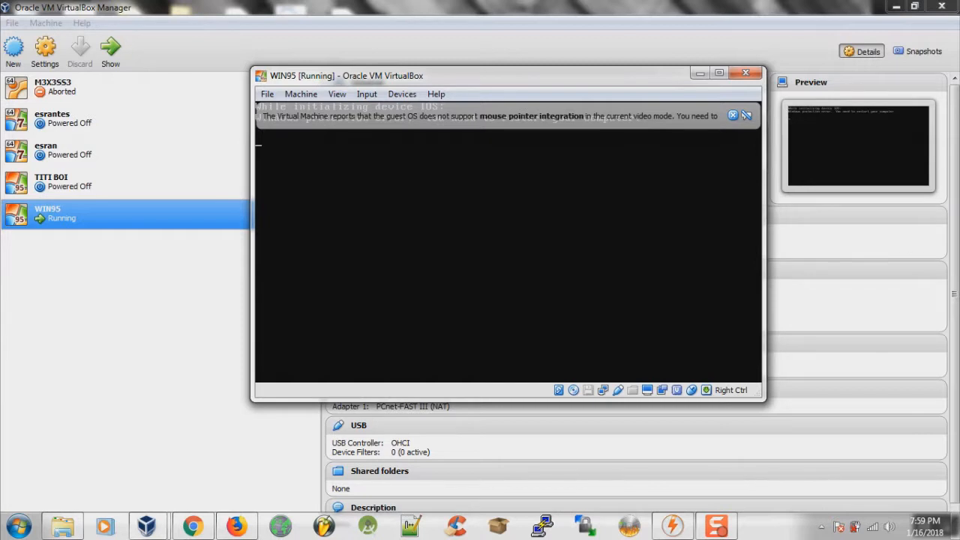
# - Close the mouse-integration notice and bring the VirtualBox Manager window forward
pyautogui.click(733, 116)
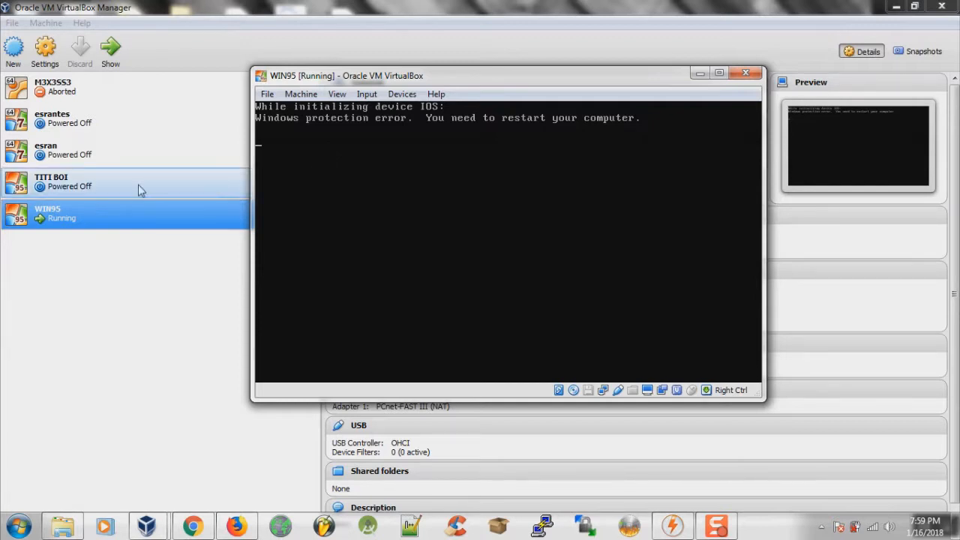
pyautogui.click(96, 250)
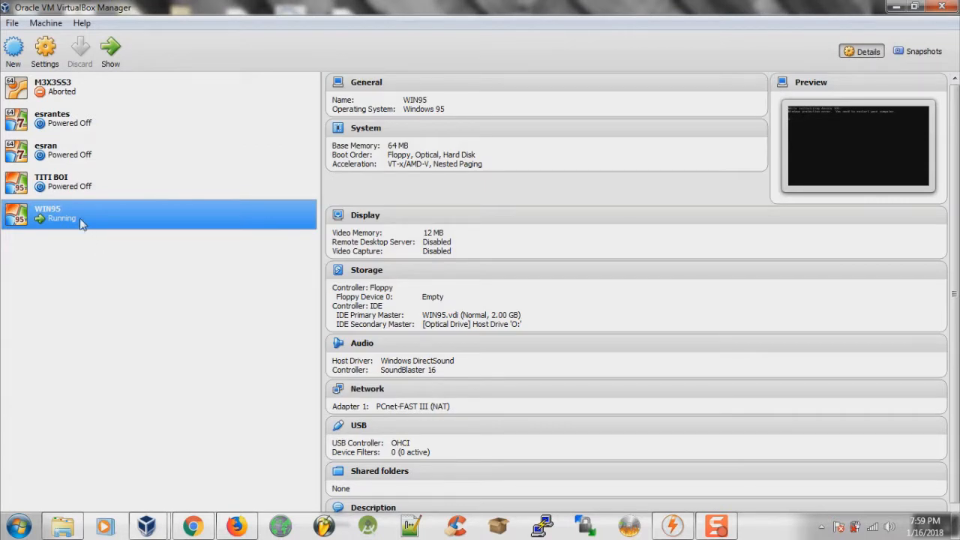
# - Load FIX95CPU.IMA into WIN95's empty floppy drive in Storage settings and save
pyautogui.rightClick(80, 220)
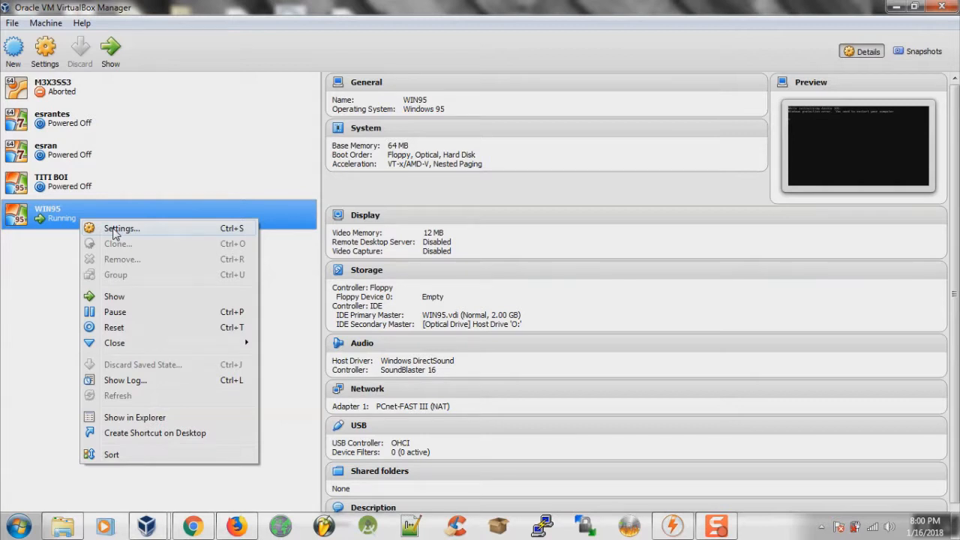
pyautogui.click(114, 231)
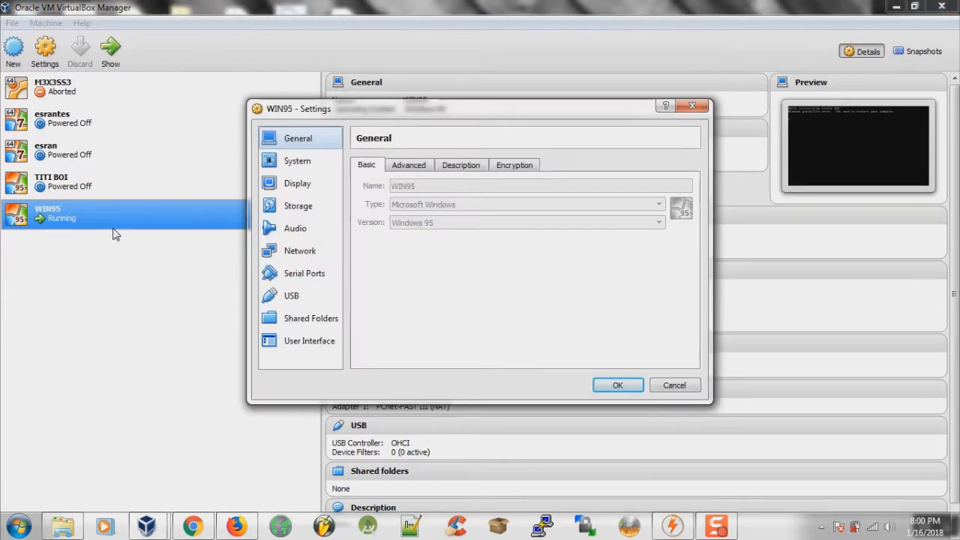
pyautogui.click(279, 213)
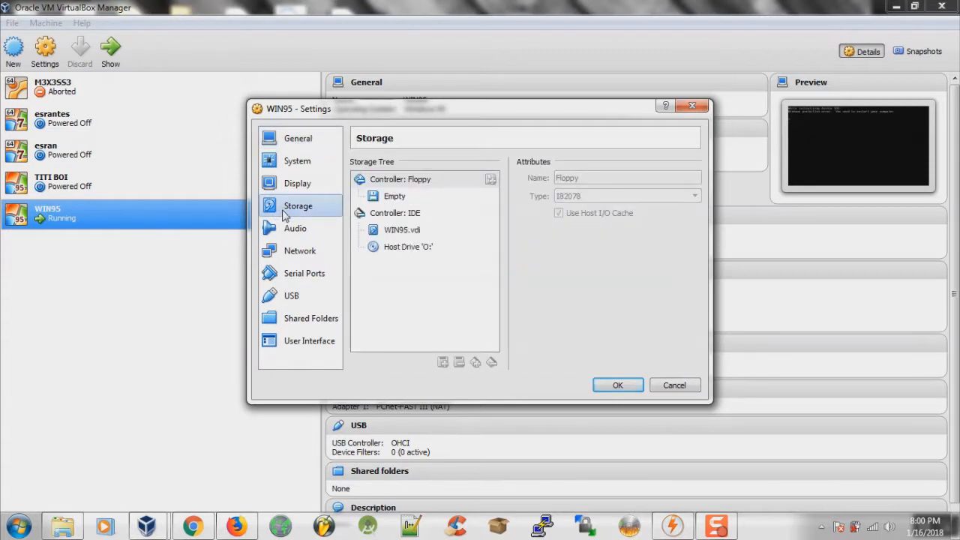
pyautogui.click(415, 196)
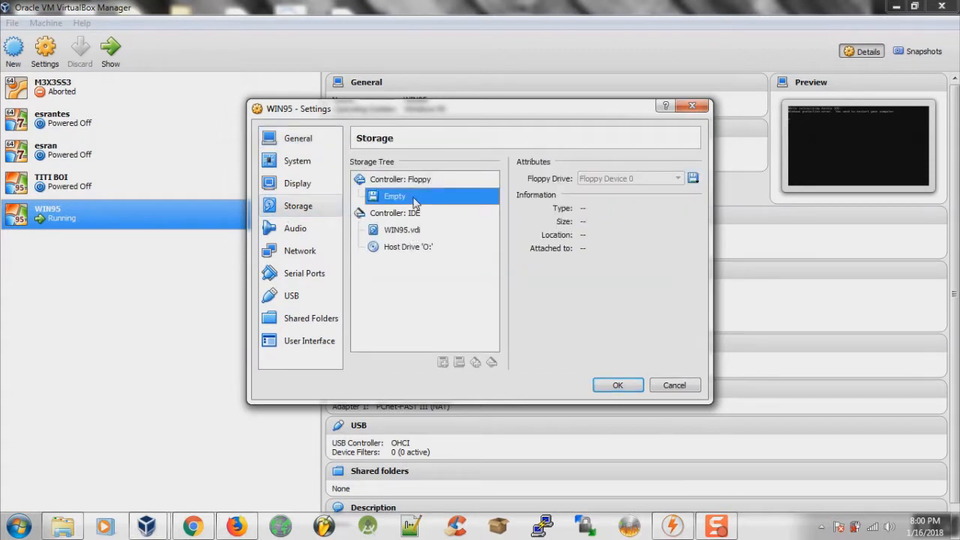
pyautogui.click(694, 180)
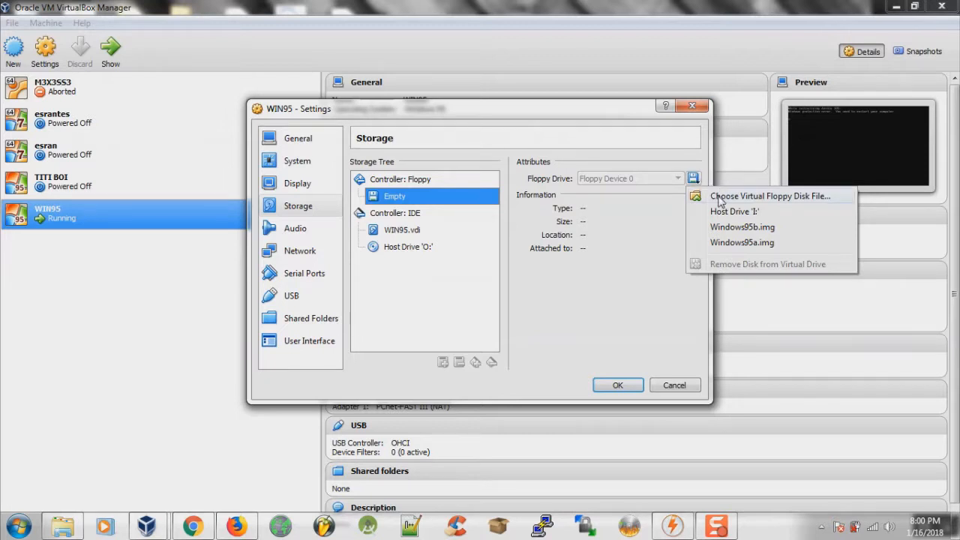
pyautogui.click(718, 197)
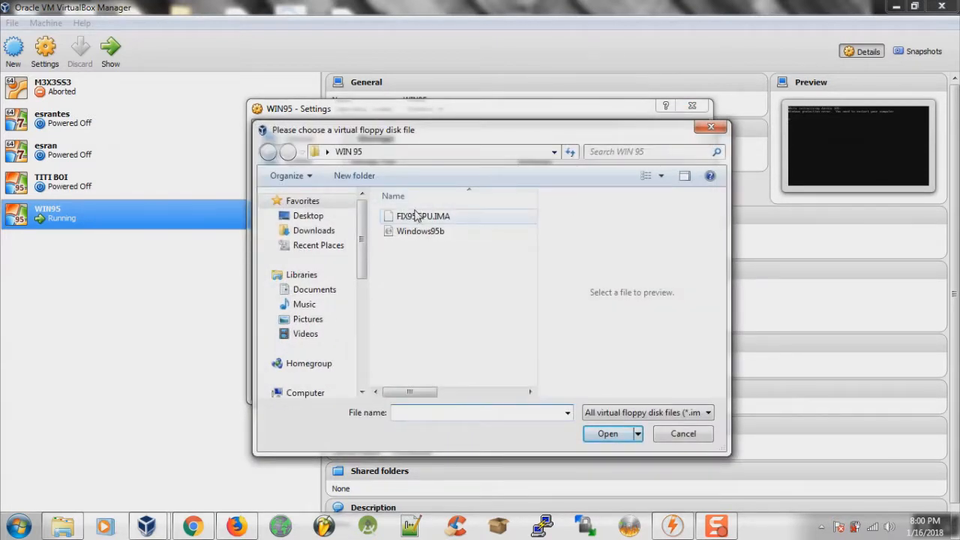
pyautogui.doubleClick(424, 217)
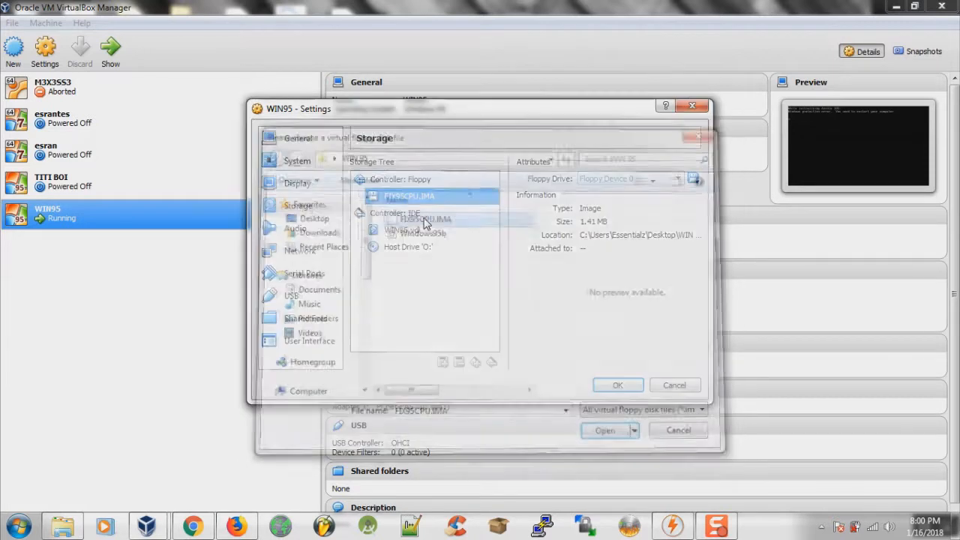
pyautogui.click(613, 386)
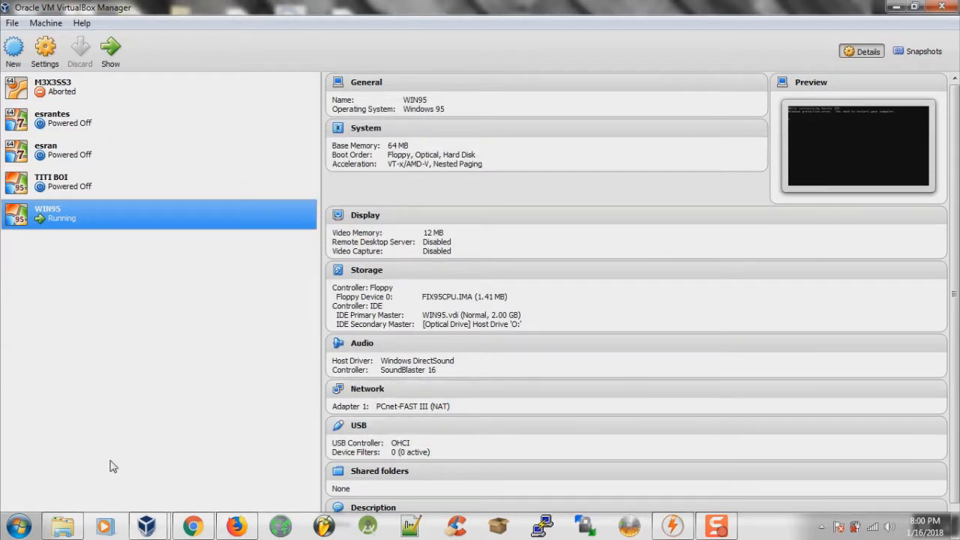
pyautogui.click(146, 526)
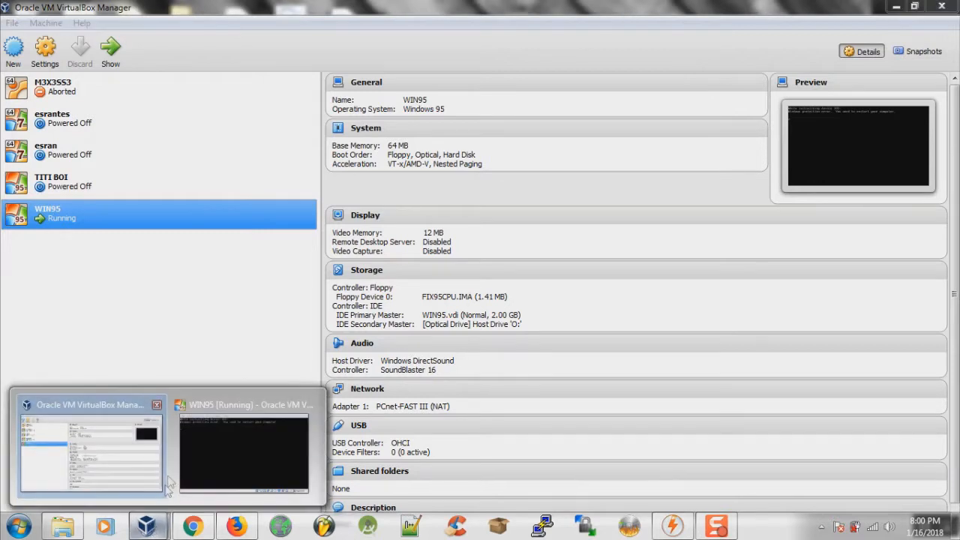
# - Reset WIN95 to boot the FIX95CPU floppy, decline the README, and install the processor fix
pyautogui.click(201, 459)
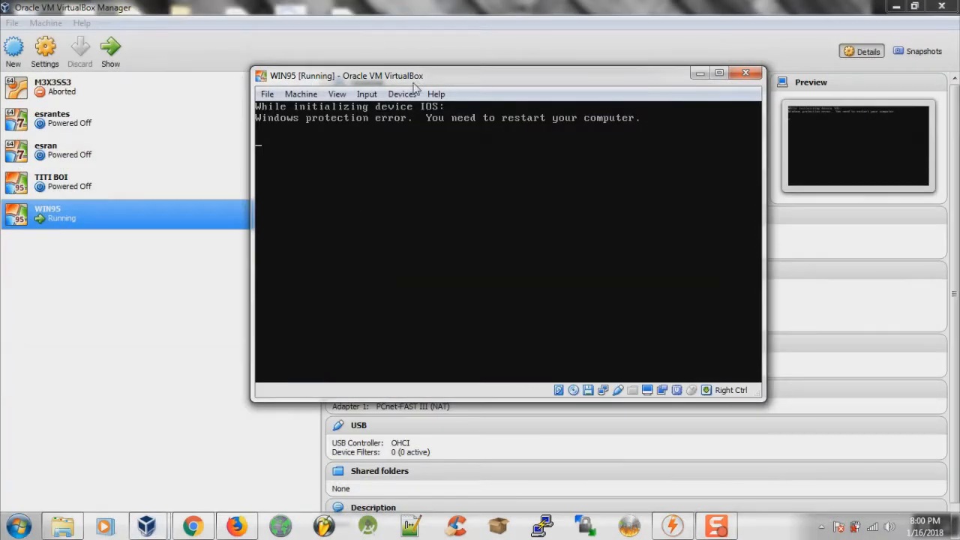
pyautogui.click(302, 95)
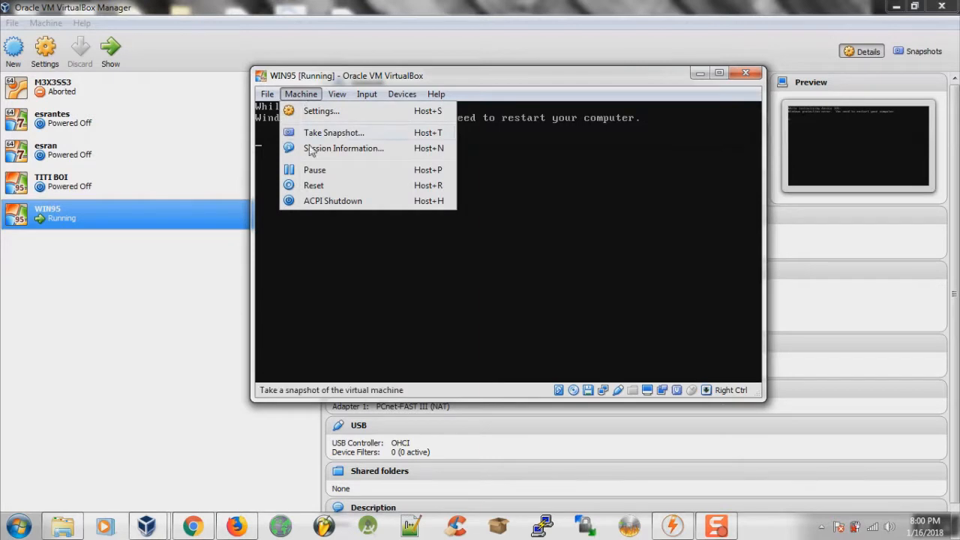
pyautogui.click(314, 185)
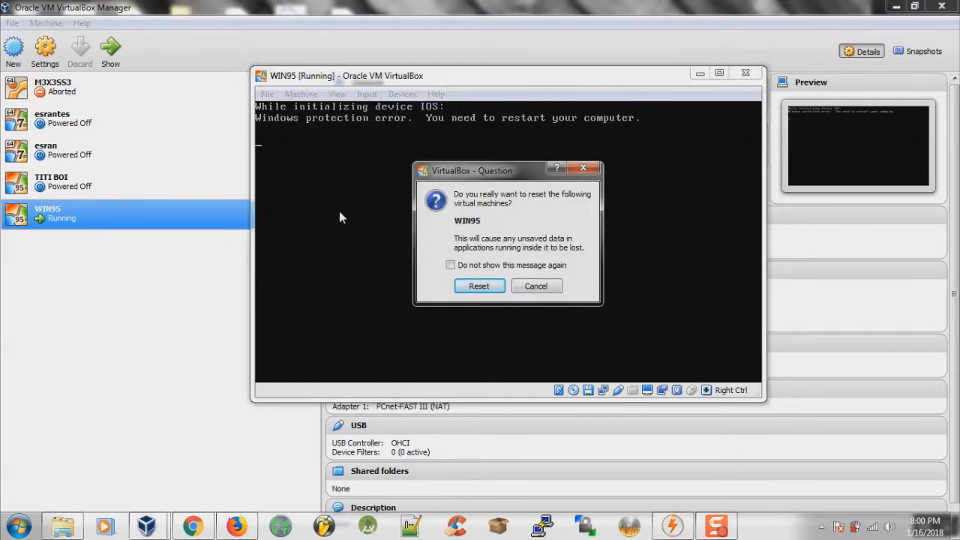
pyautogui.click(485, 286)
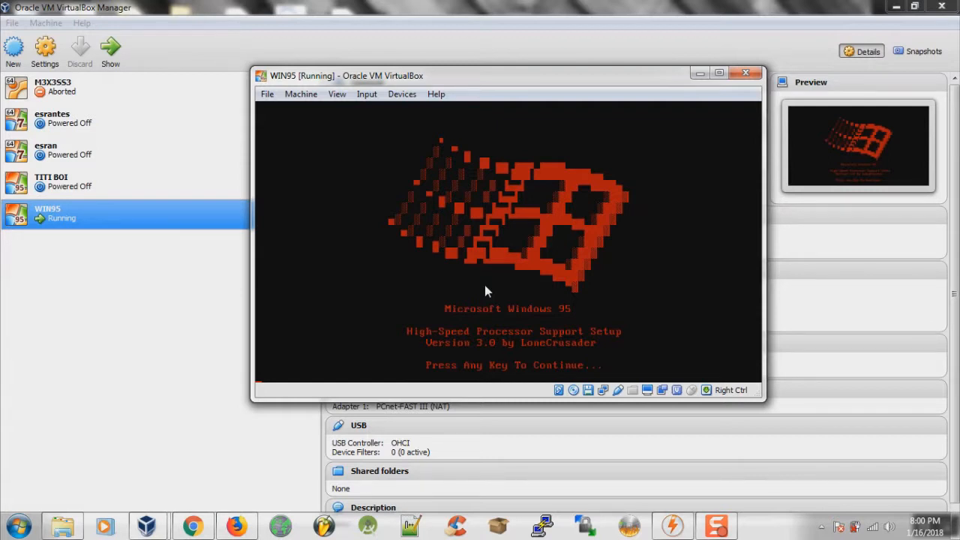
pyautogui.press('Return')
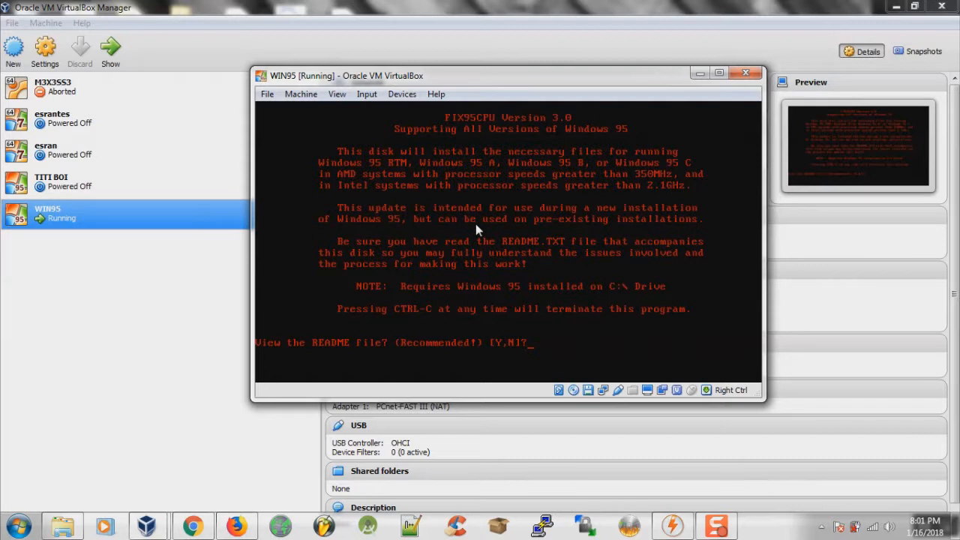
pyautogui.write('N')
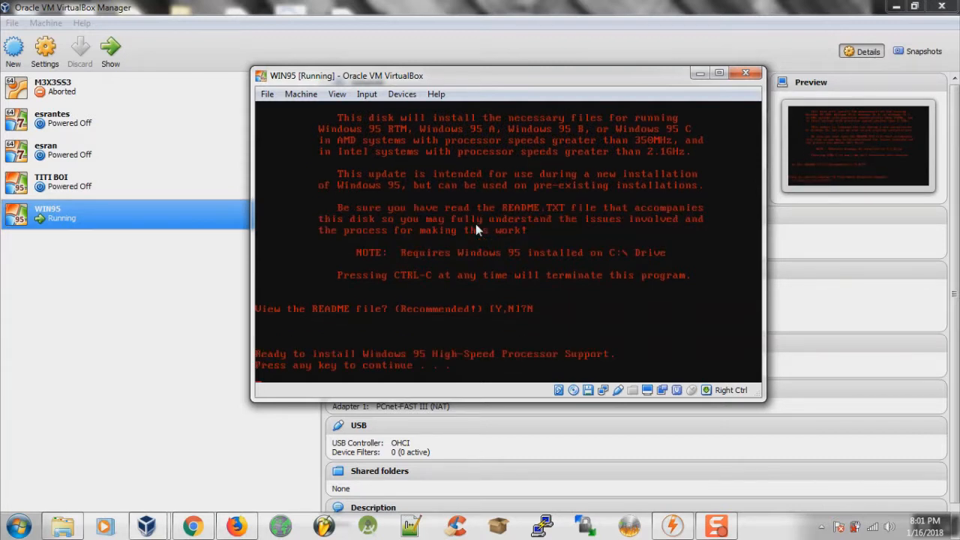
pyautogui.press('Return')
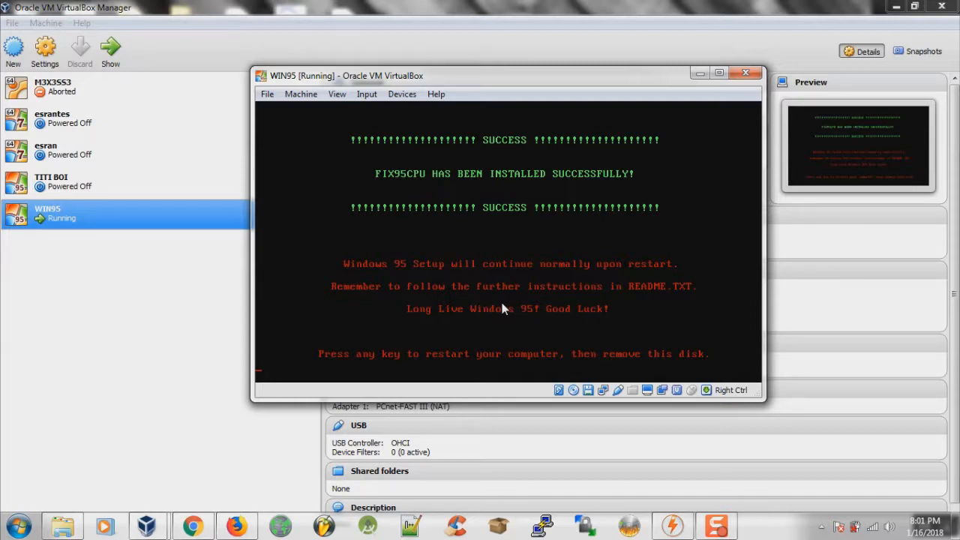
# - Restart the machine after the fix and get past the FIX95CPU splash screen again
pyautogui.press('Return')
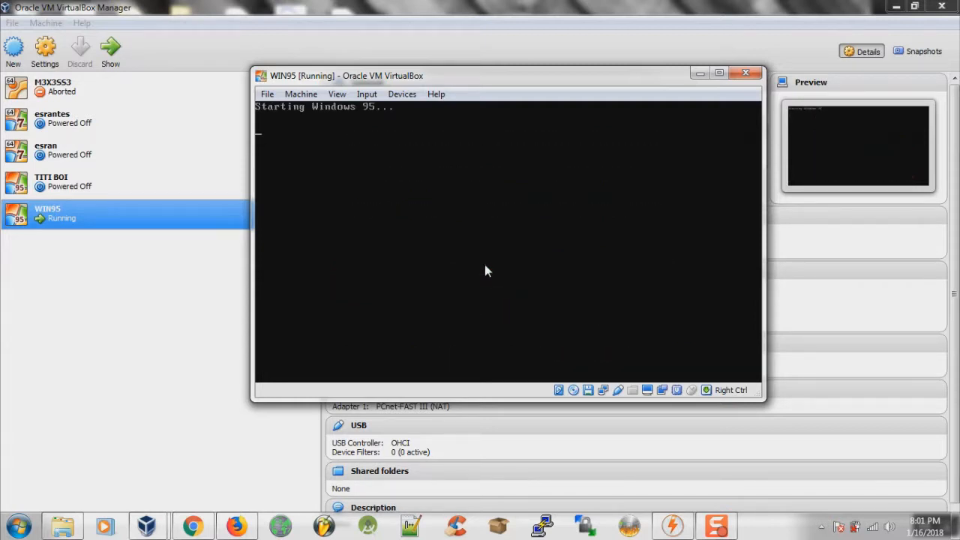
pyautogui.click(309, 97)
pyautogui.moveTo(337, 94)
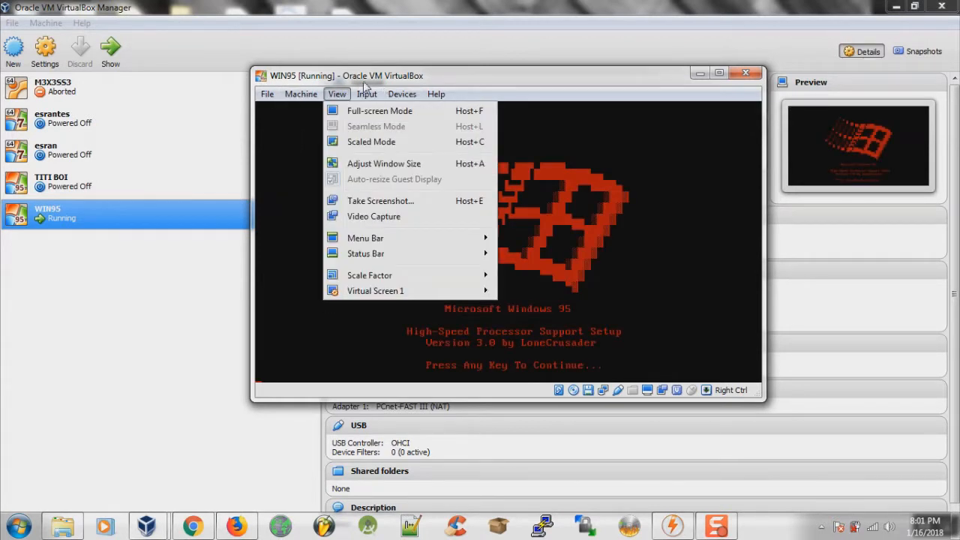
pyautogui.click(364, 83)
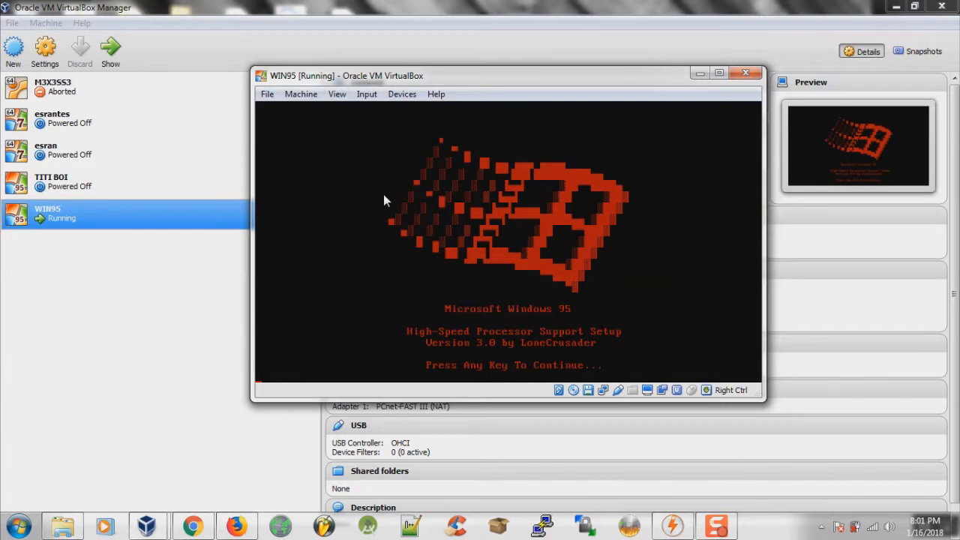
pyautogui.press('Return')
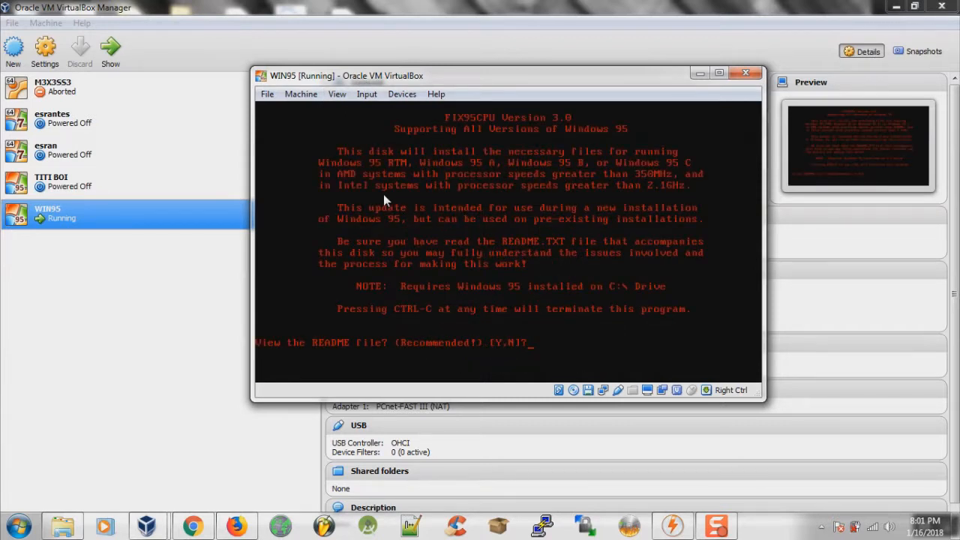
# - Eject FIX95CPU.IMA from the floppy drive, then answer N and Retry at the drive prompt
pyautogui.click(404, 95)
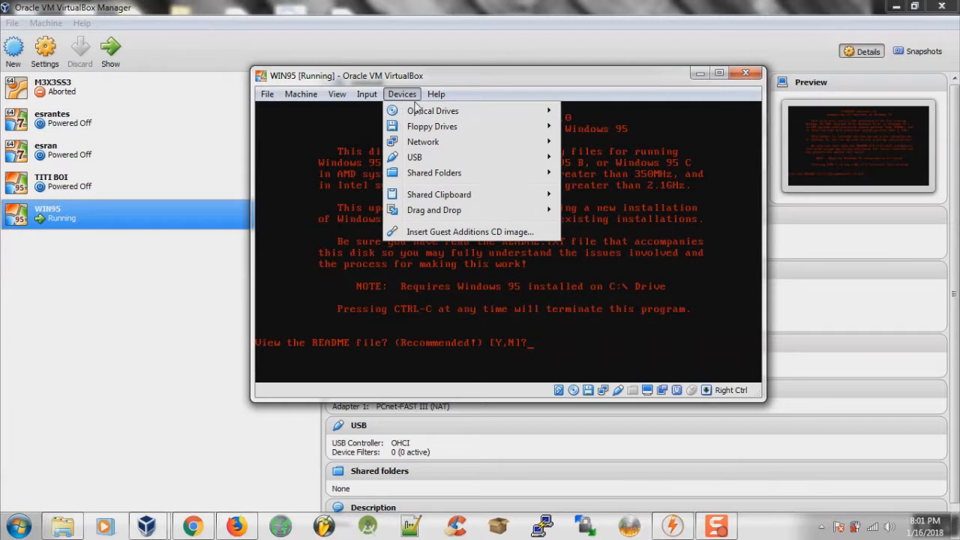
pyautogui.moveTo(437, 129)
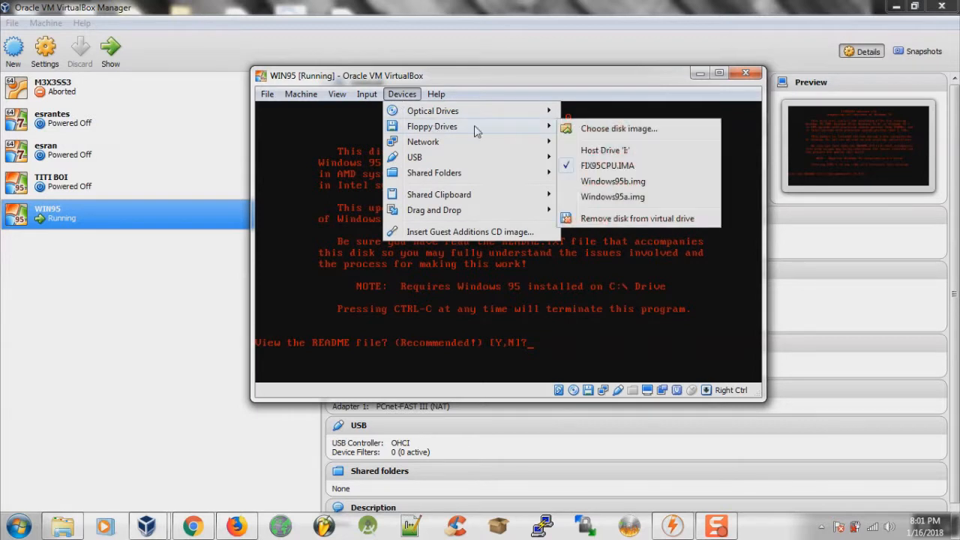
pyautogui.click(629, 219)
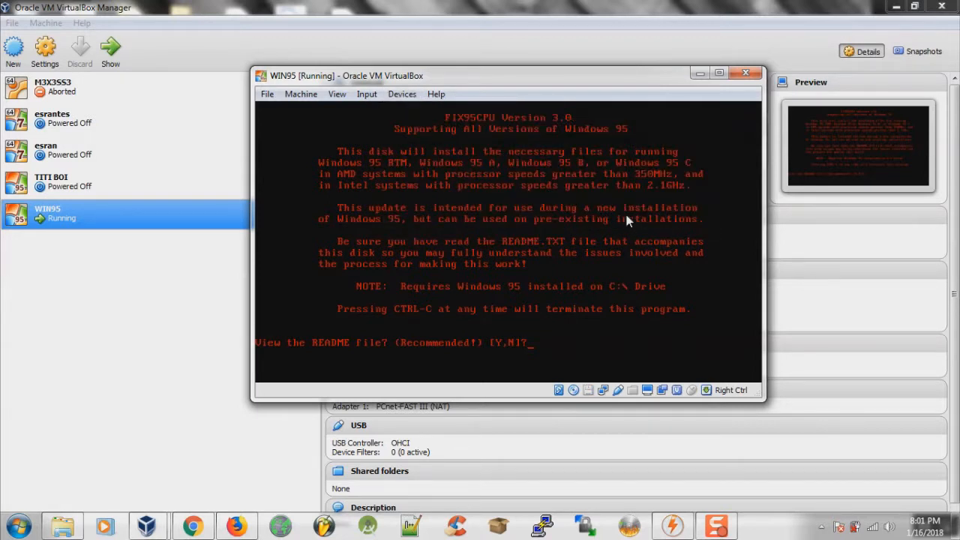
pyautogui.write('N')
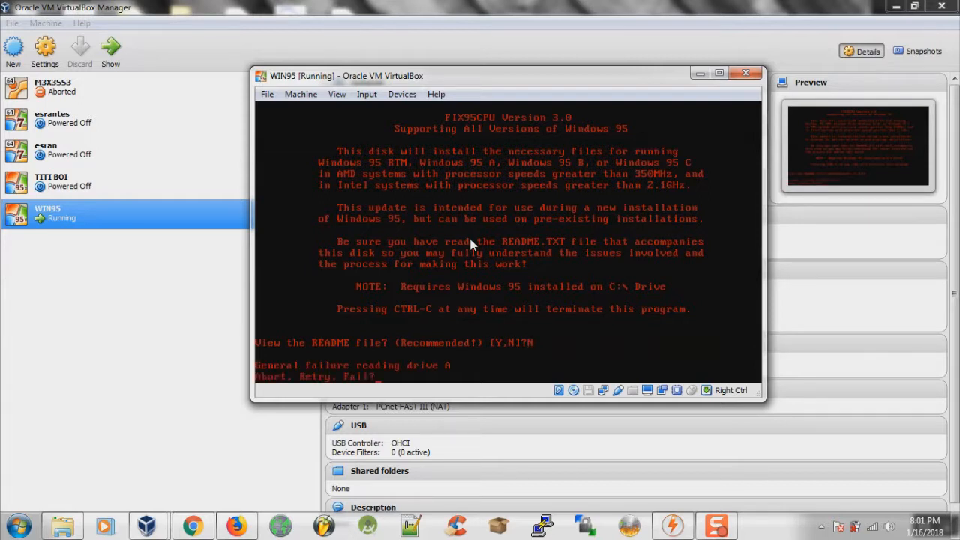
pyautogui.press('r')
pyautogui.press('r')
pyautogui.press('r')
pyautogui.press('r')
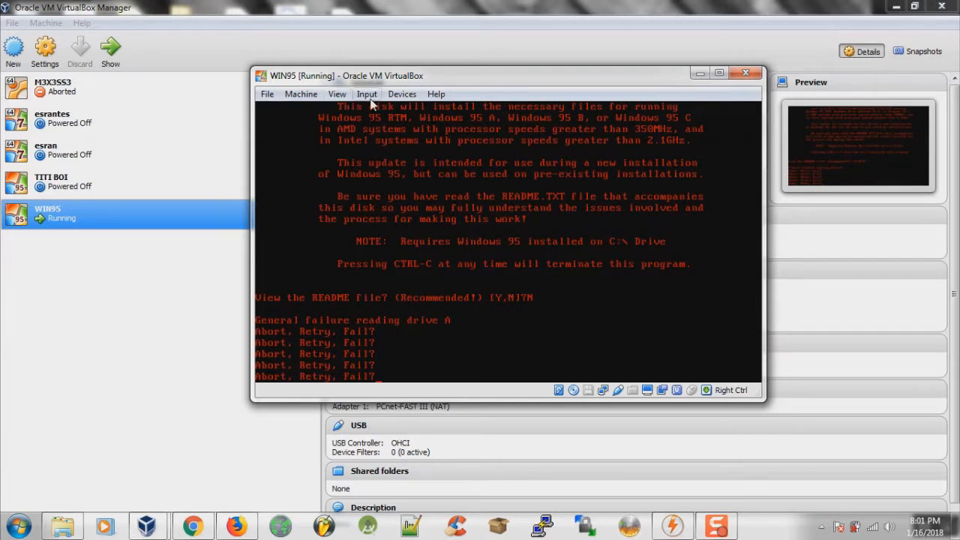
# - Reset the WIN95 machine and boot with 1. Normal from the Windows 95 Startup Menu
pyautogui.click(321, 93)
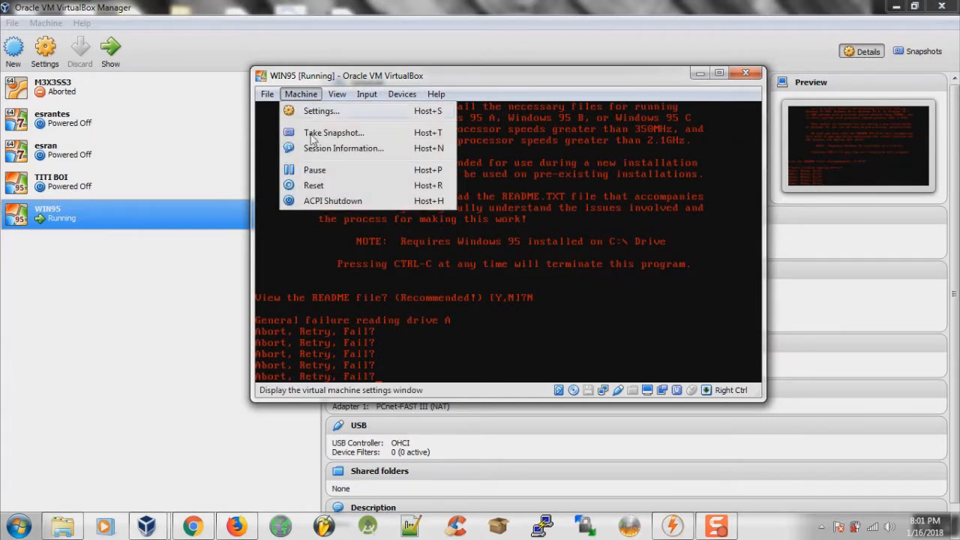
pyautogui.click(315, 185)
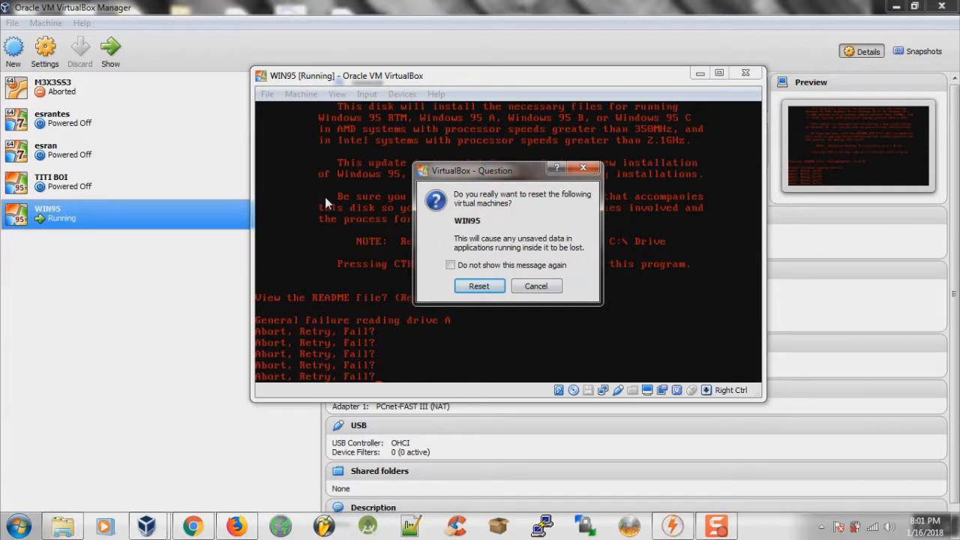
pyautogui.click(479, 285)
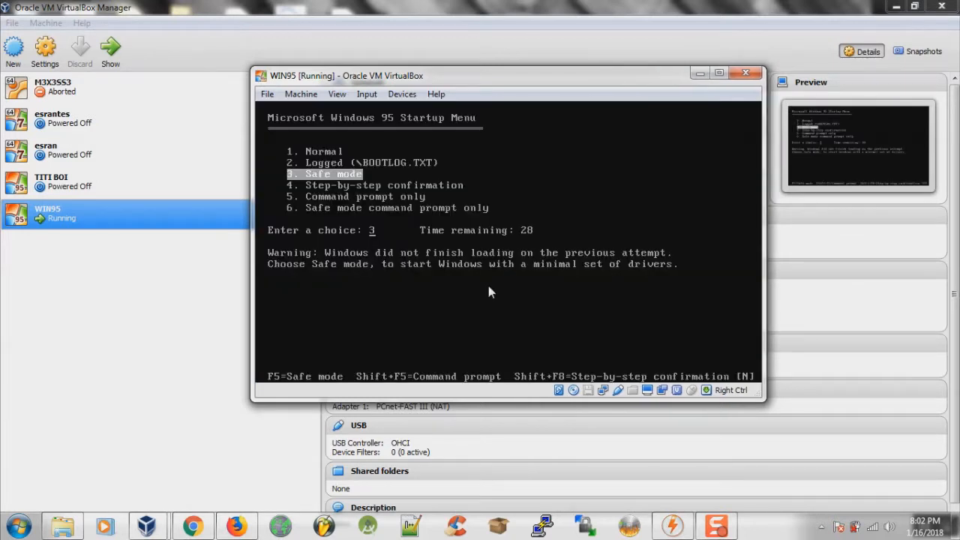
pyautogui.press('Up')
pyautogui.press('Up')
pyautogui.press('Return')
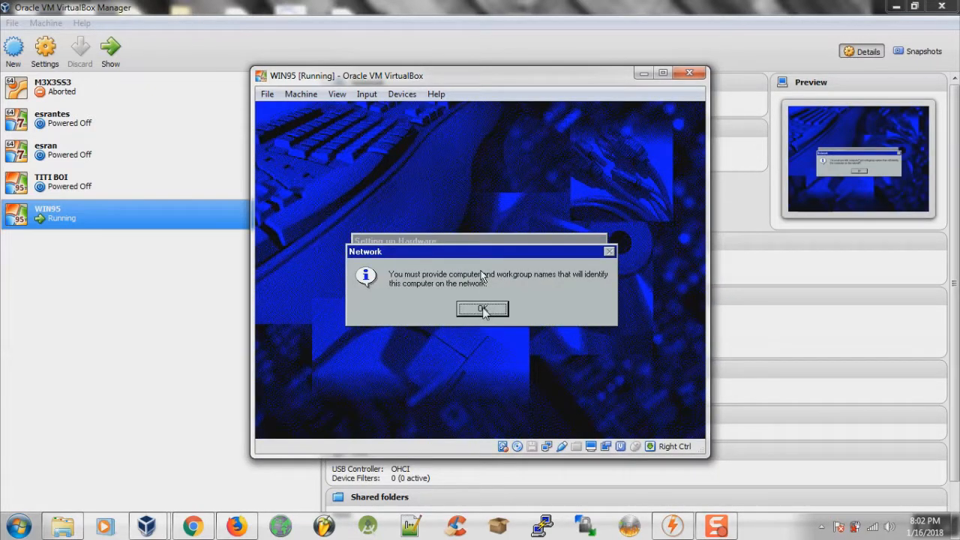
# - Set computer name win95 and workgroup youtube in Network identification and continue setup
pyautogui.click(483, 308)
pyautogui.click(483, 309)
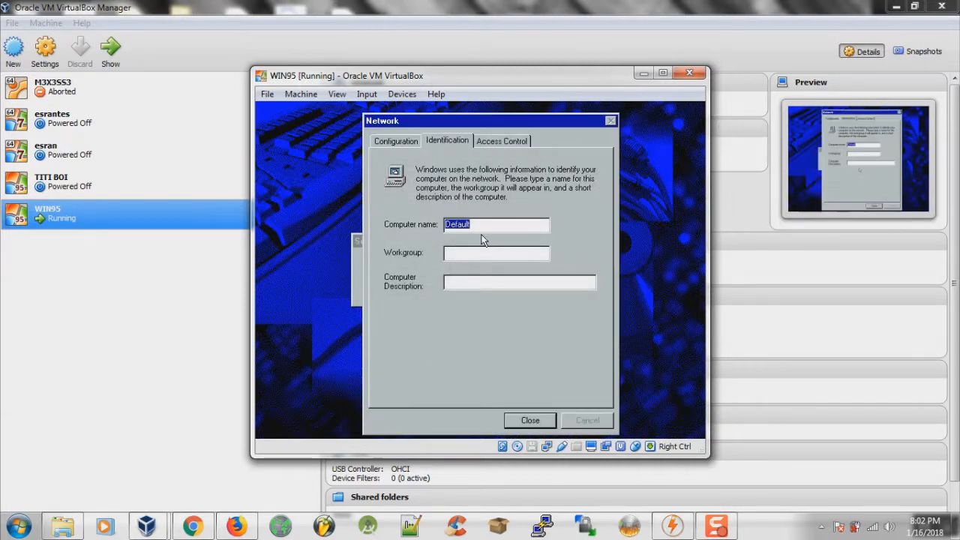
pyautogui.write('win95')
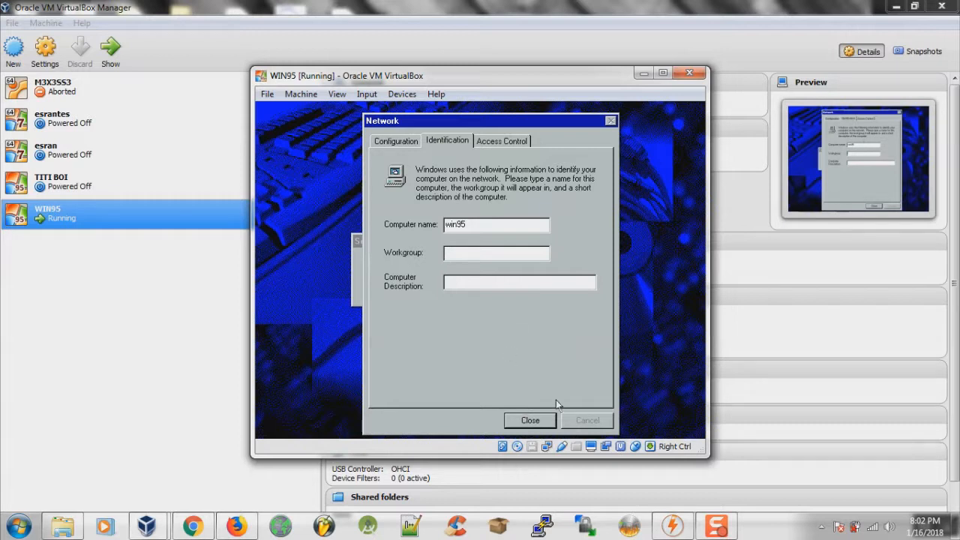
pyautogui.click(542, 420)
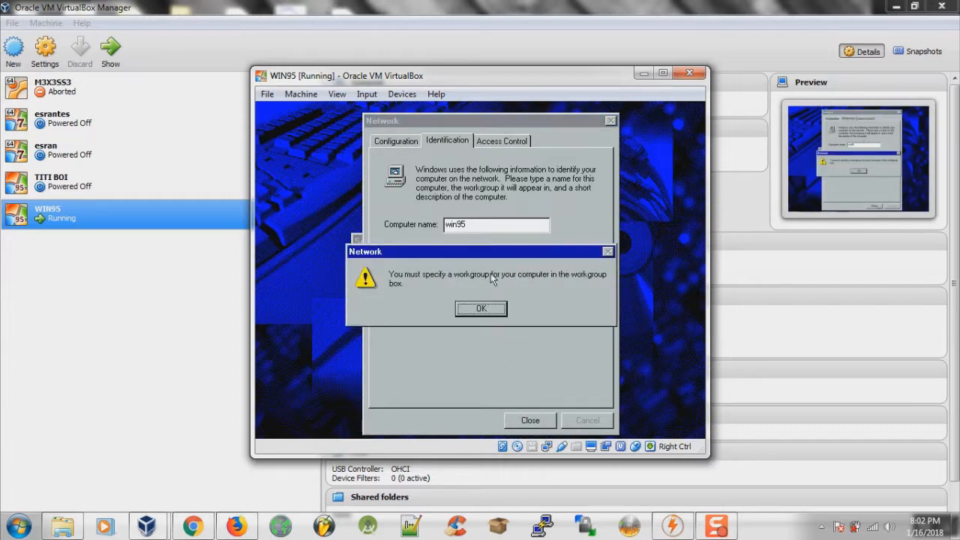
pyautogui.click(481, 308)
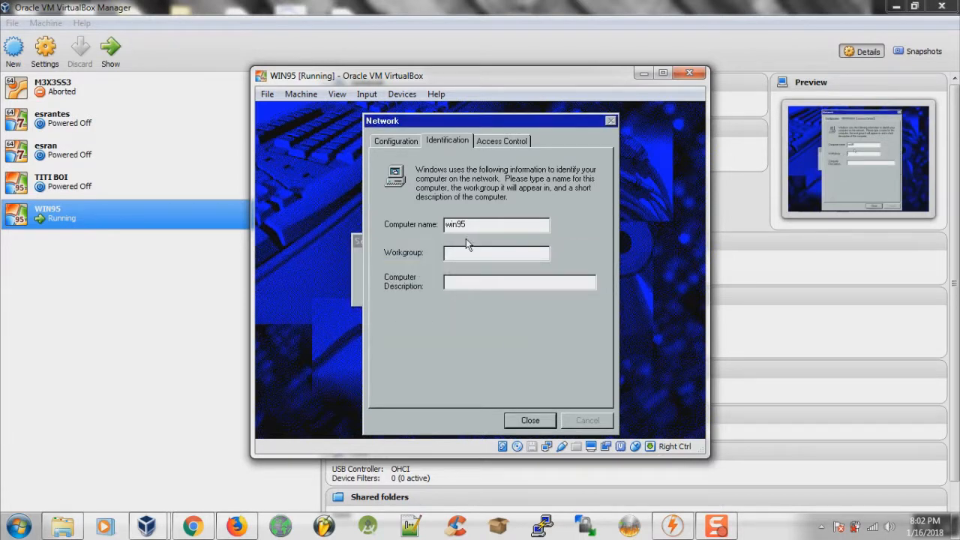
pyautogui.write('youtube')
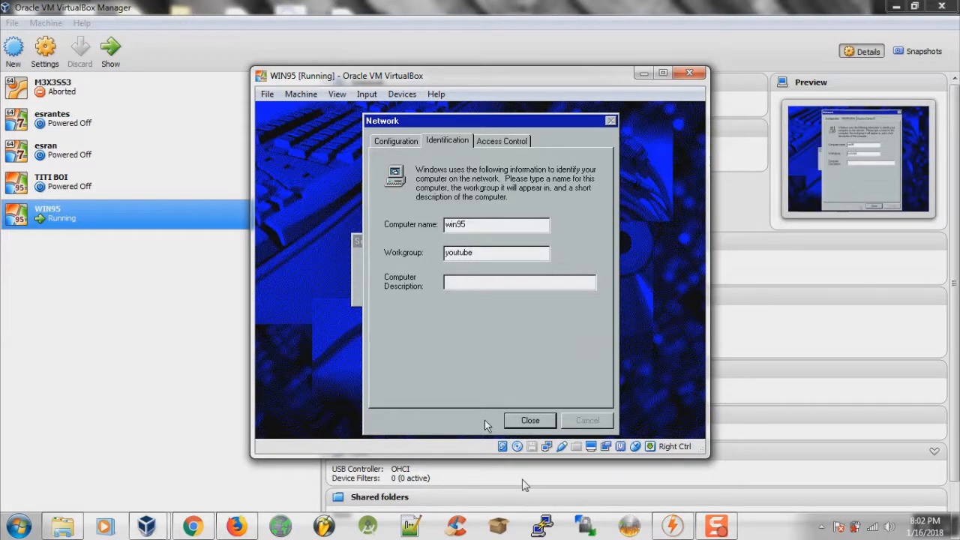
pyautogui.click(526, 425)
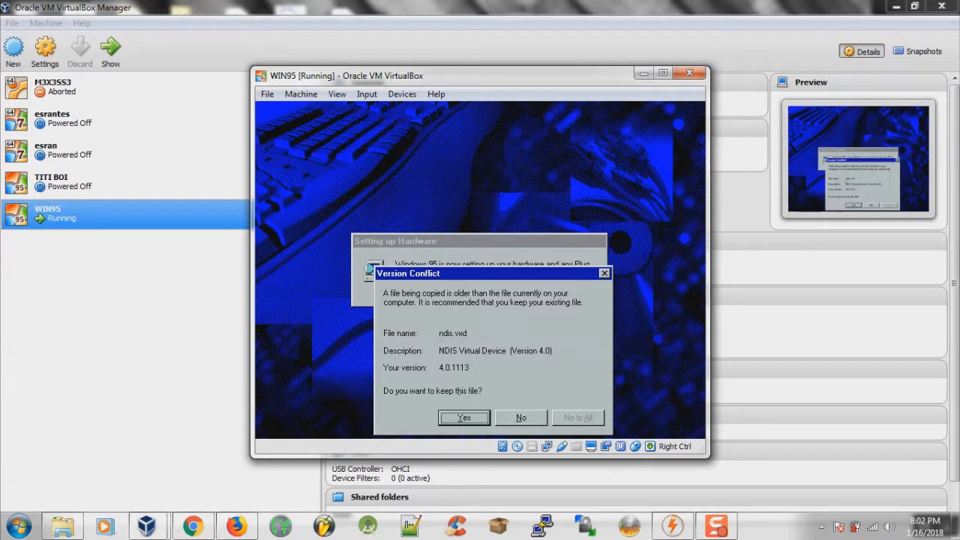
# - Keep the newer existing ndis.vxd (version 4.0.1113) so setup proceeds to the time zone settings
pyautogui.click(464, 417)
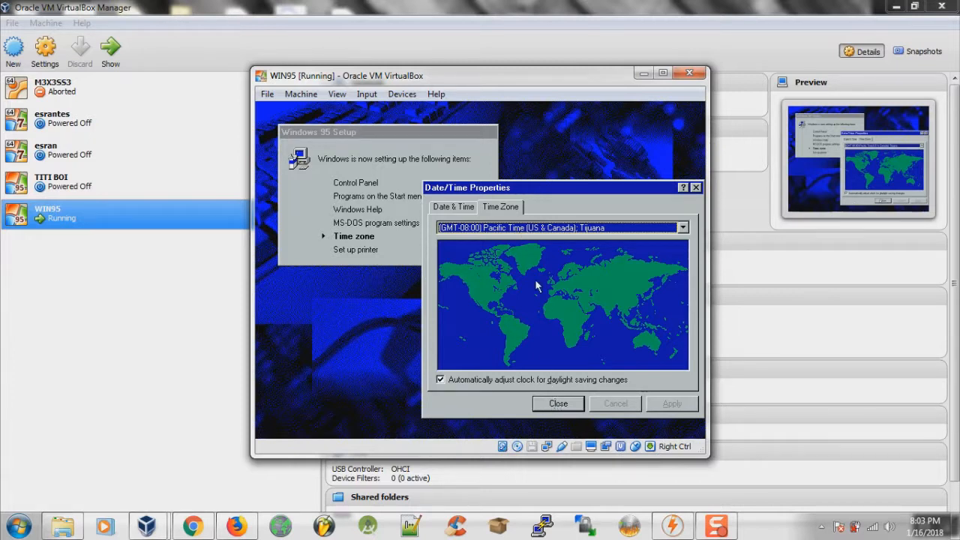
# - Leave the time zone at Pacific Time and skip adding a printer
pyautogui.click(535, 229)
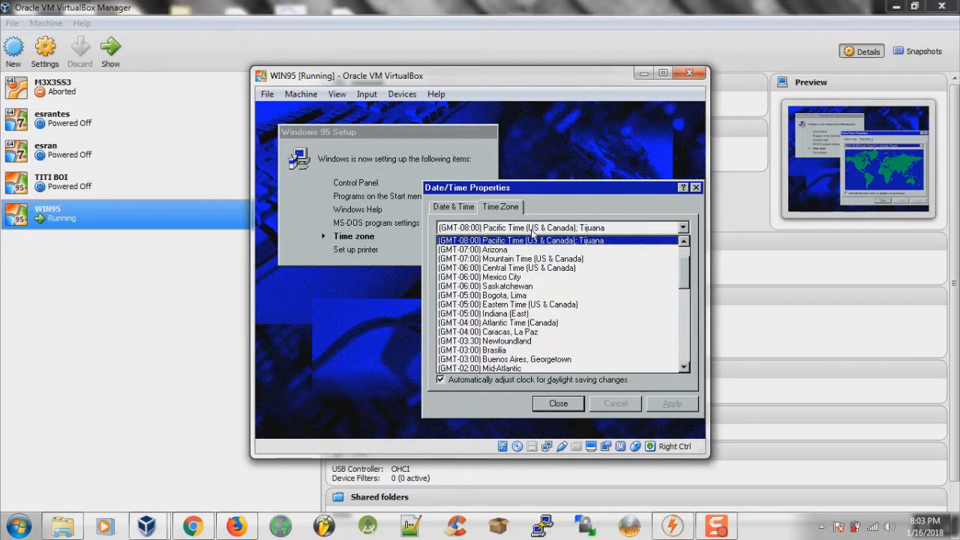
pyautogui.click(534, 229)
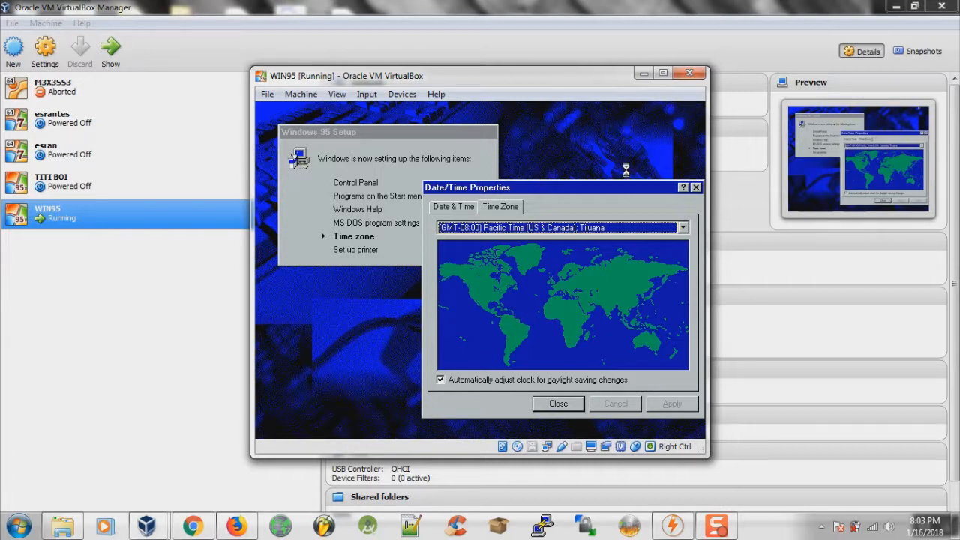
pyautogui.click(696, 188)
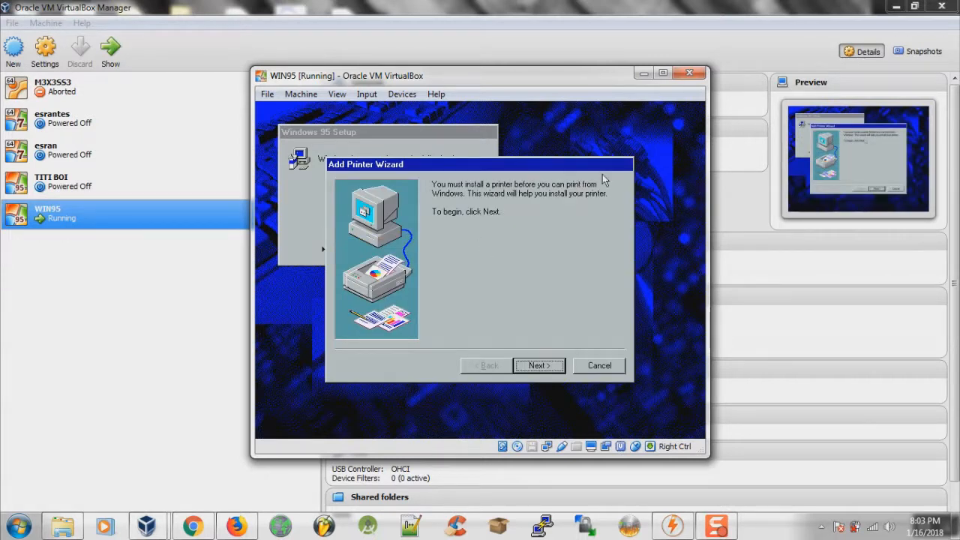
pyautogui.click(606, 370)
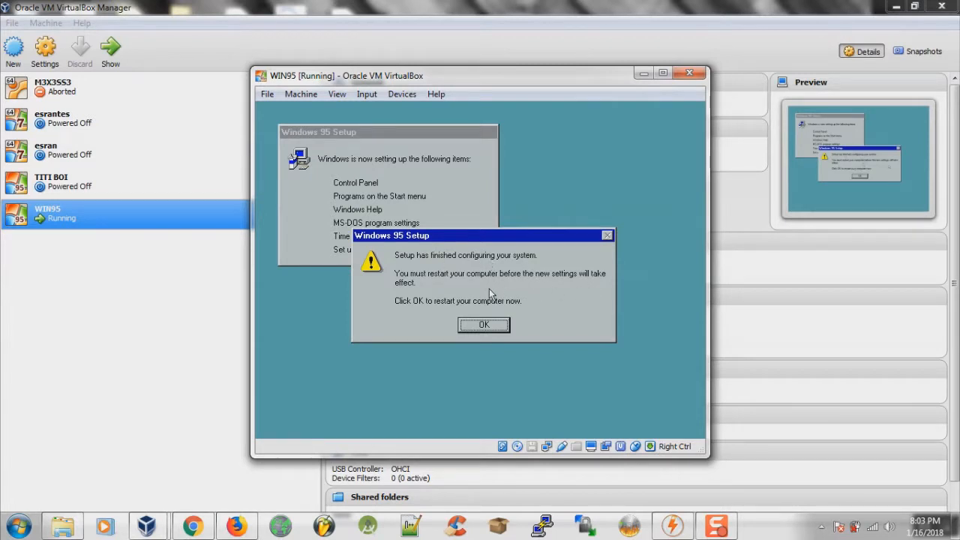
# - Confirm the Windows 95 Setup restart to reach the network password prompt
pyautogui.click(484, 324)
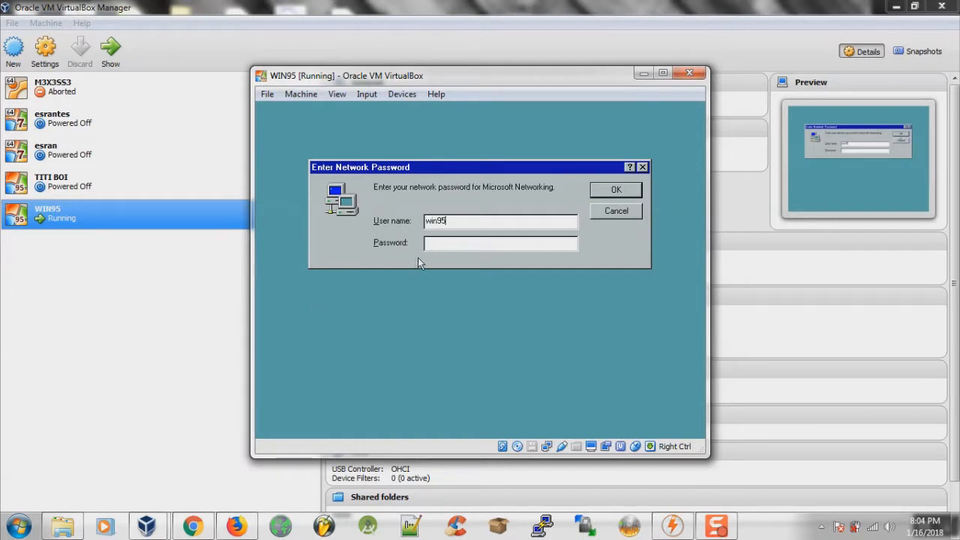
# - Log on with the network password and accept it as the Windows password
pyautogui.click(444, 242)
pyautogui.write('**')
pyautogui.click(608, 195)
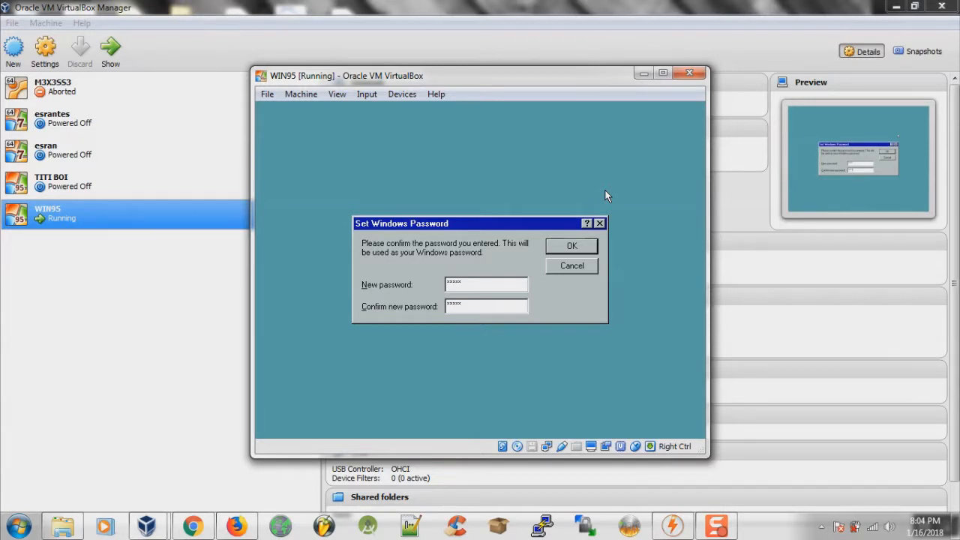
pyautogui.click(562, 247)
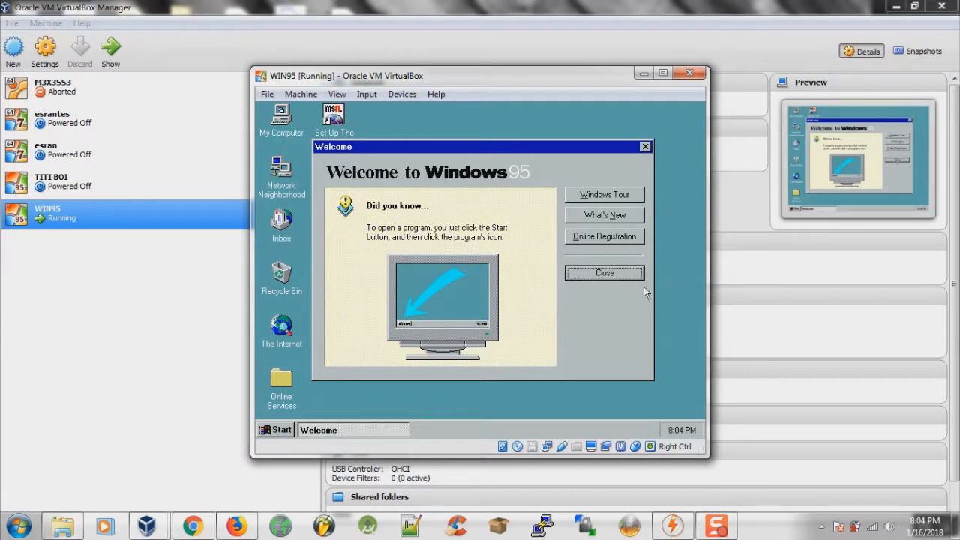
# - Close the Welcome screen and start the Internet Setup Wizard with manual configuration
pyautogui.click(619, 273)
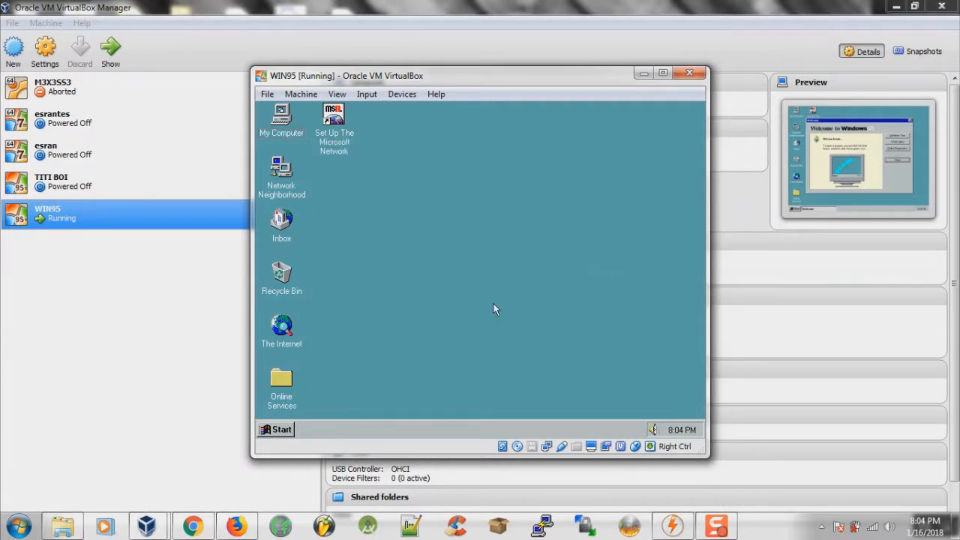
pyautogui.doubleClick(283, 339)
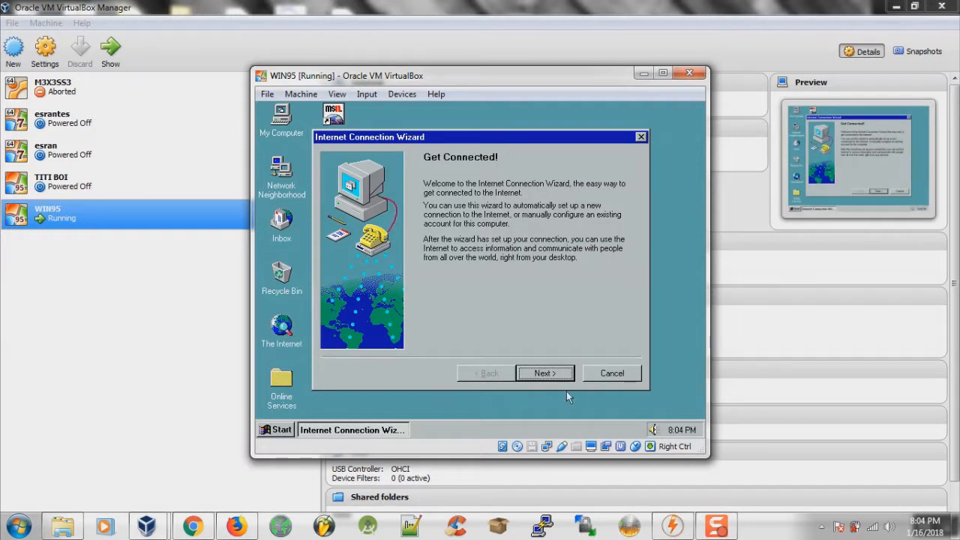
pyautogui.click(545, 373)
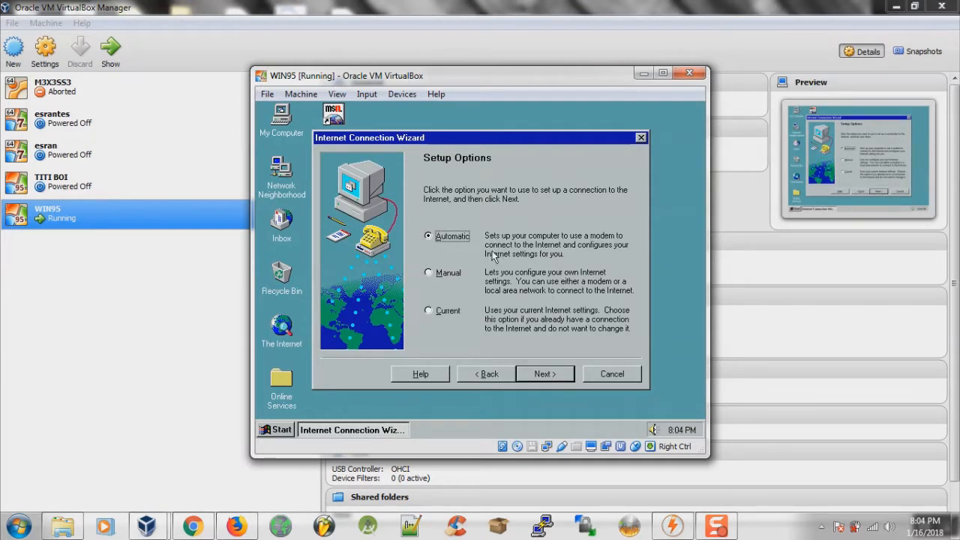
pyautogui.click(447, 273)
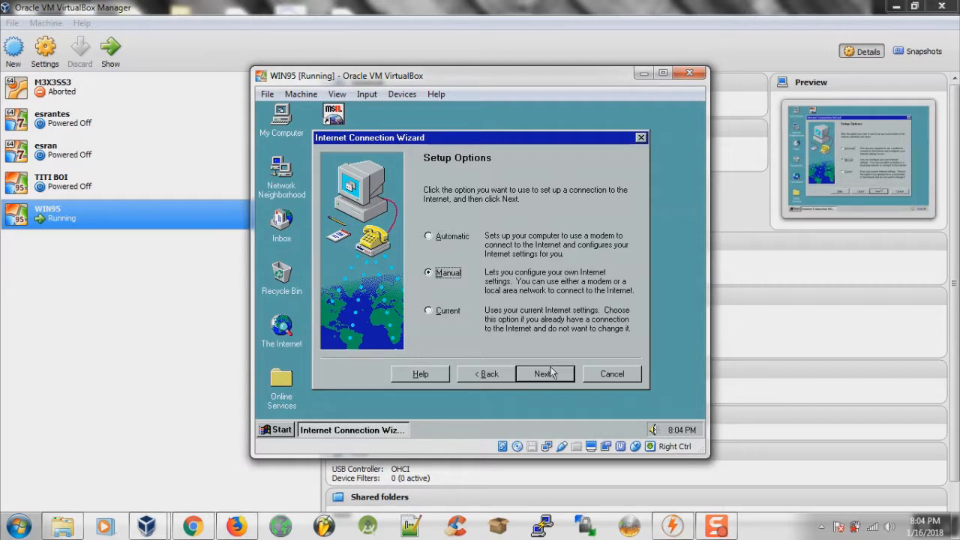
pyautogui.click(544, 373)
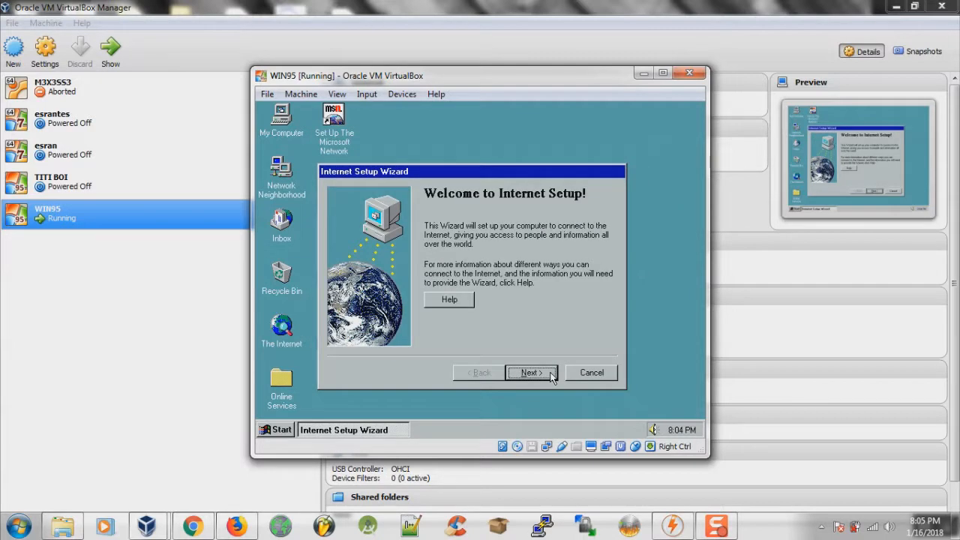
# - Choose Local Area Network connection, no Windows Messaging, no proxy server, and finish the wizard
pyautogui.click(548, 377)
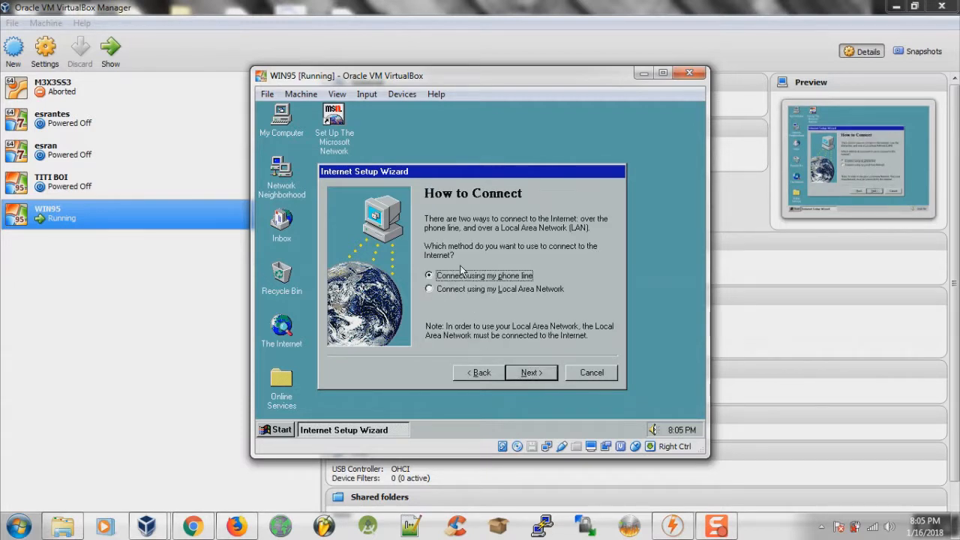
pyautogui.click(463, 289)
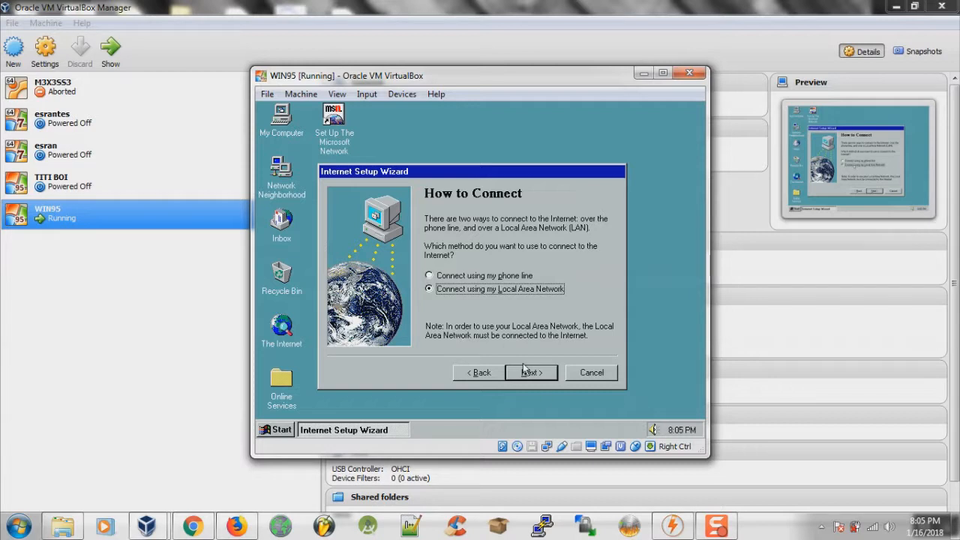
pyautogui.click(545, 373)
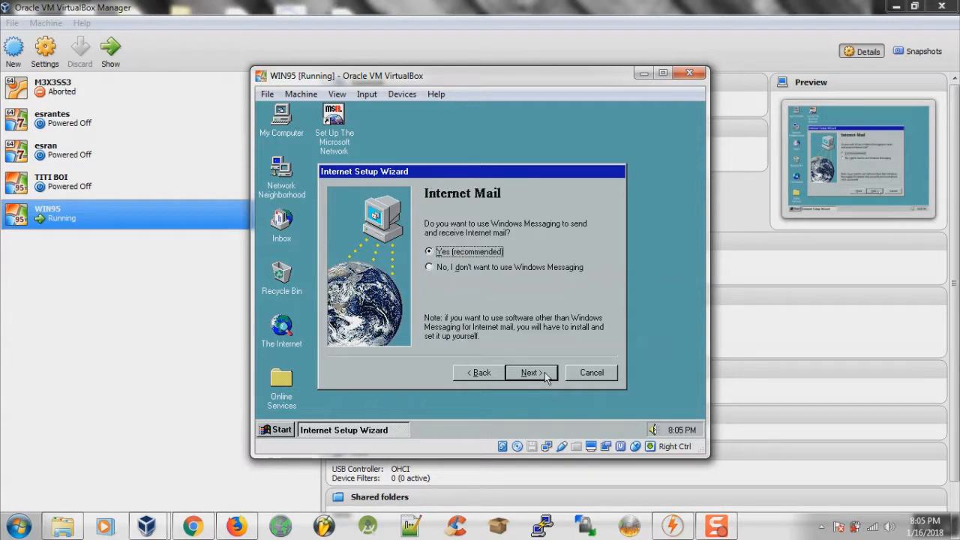
pyautogui.click(451, 268)
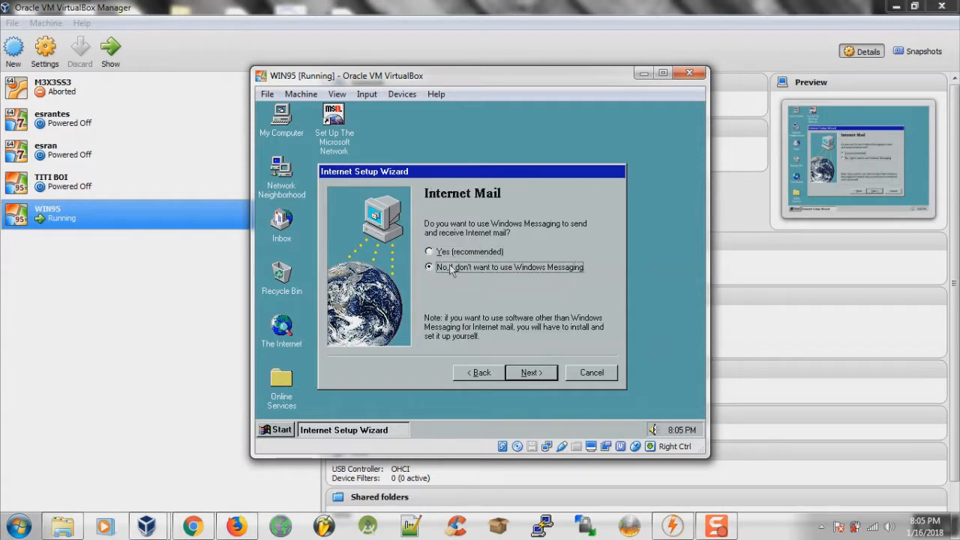
pyautogui.click(529, 379)
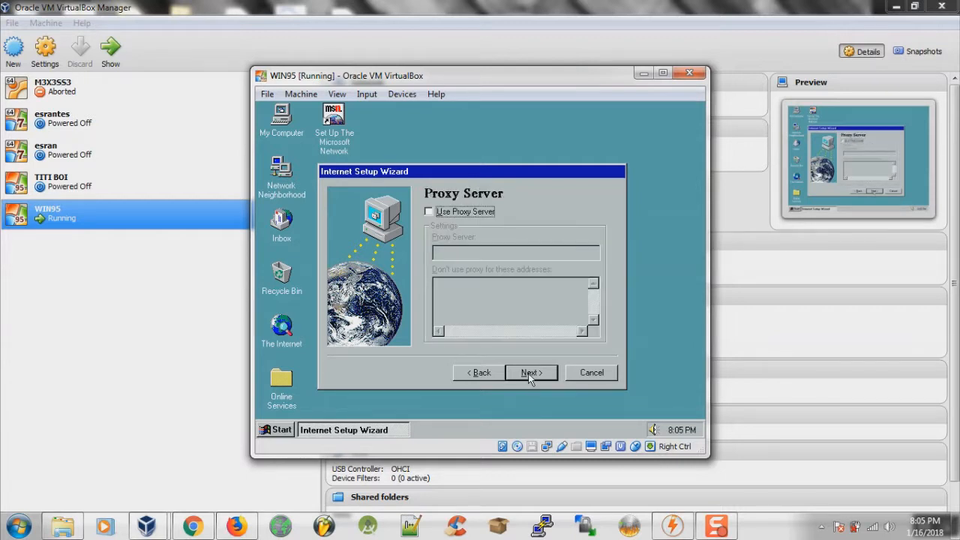
pyautogui.click(529, 379)
pyautogui.click(530, 374)
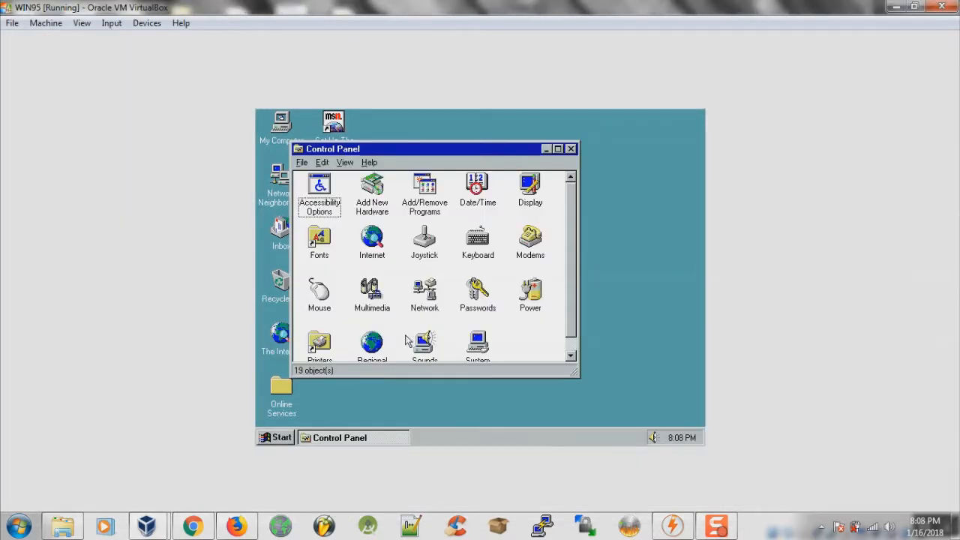
# - Add Microsoft's TCP/IP protocol in the Network settings
pyautogui.doubleClick(428, 301)
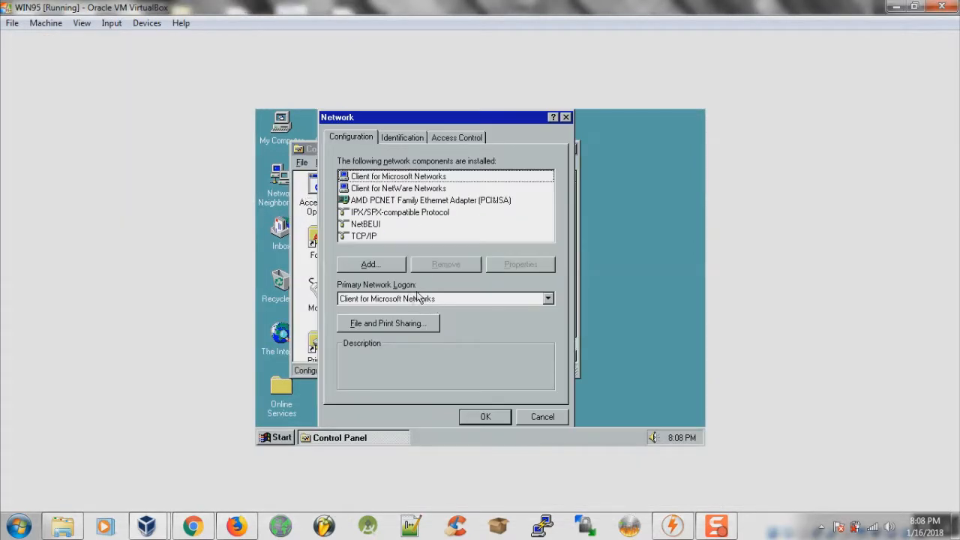
pyautogui.click(382, 265)
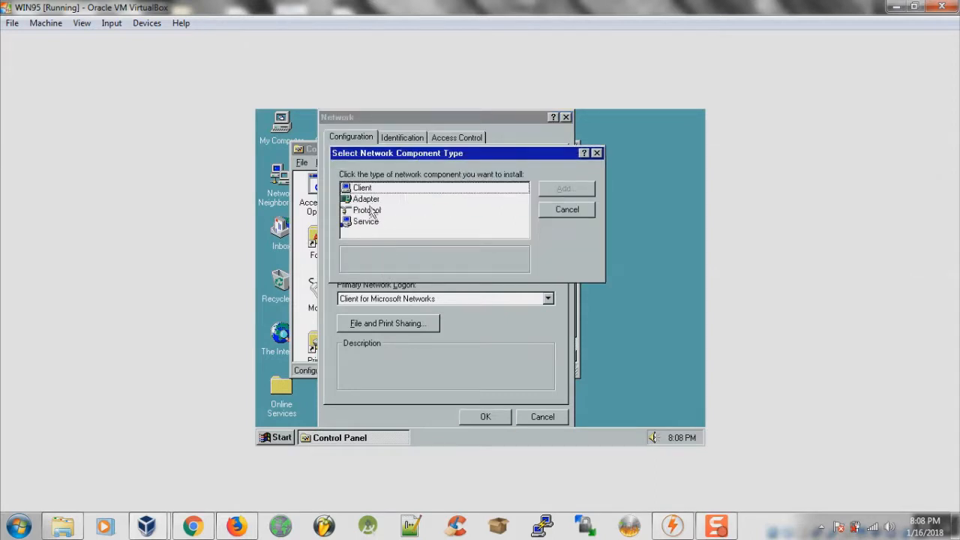
pyautogui.click(372, 211)
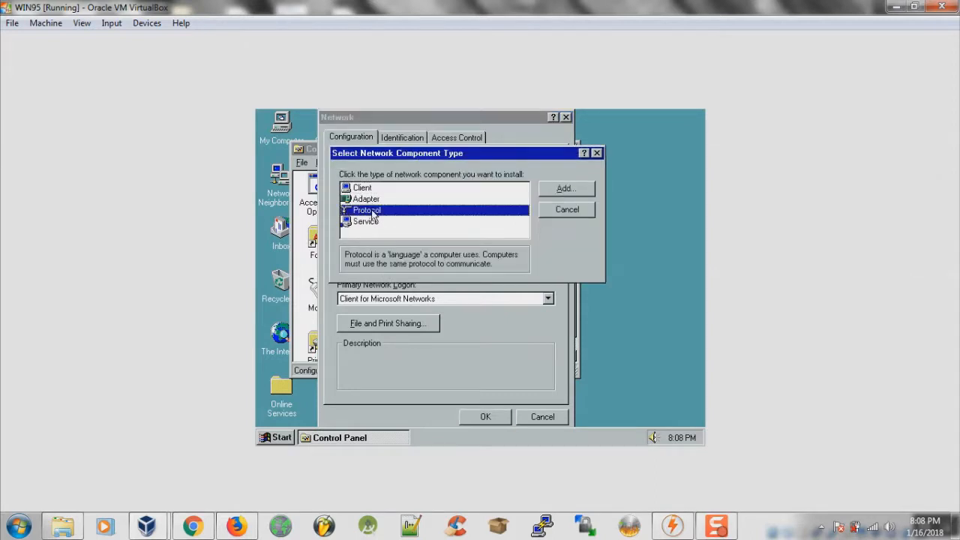
pyautogui.click(574, 189)
pyautogui.click(397, 305)
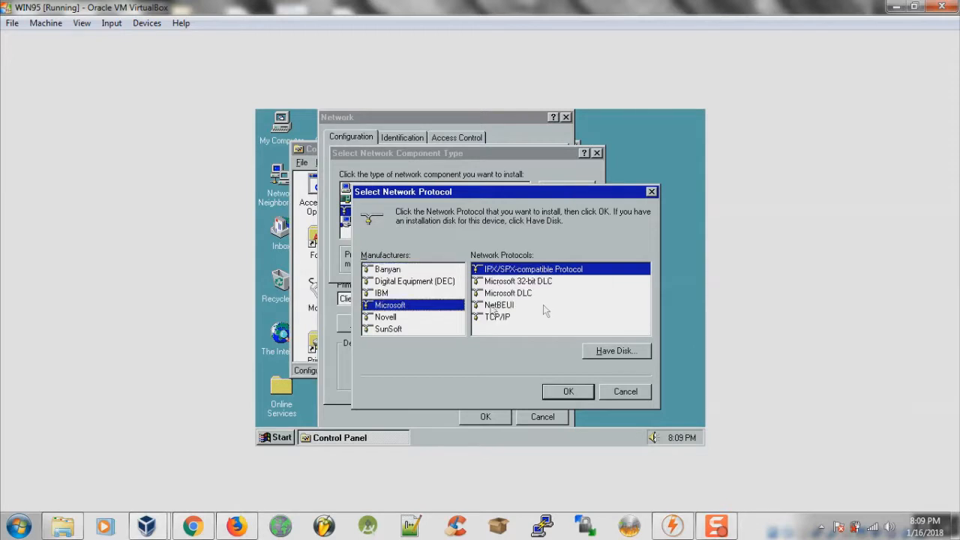
pyautogui.click(505, 318)
pyautogui.click(568, 394)
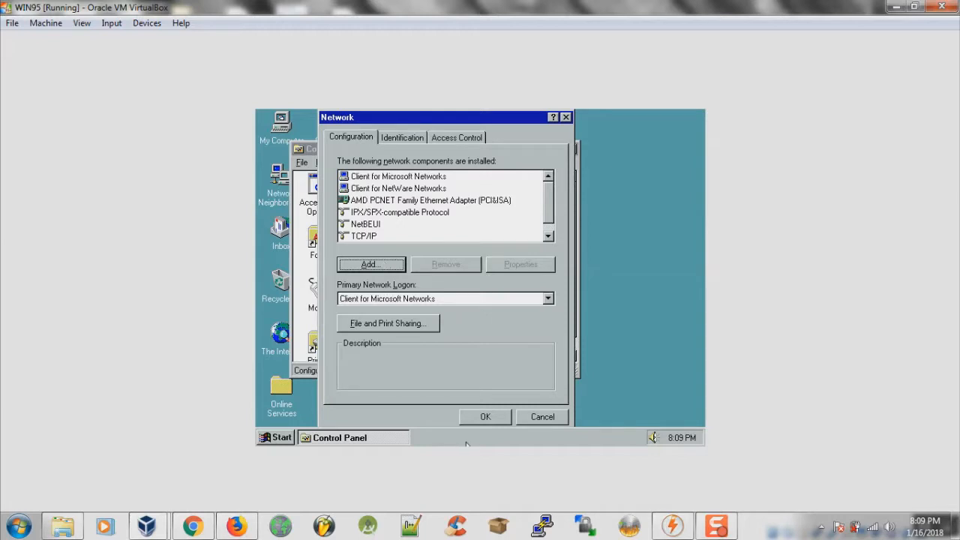
# - Apply the network changes, keep the existing ndis.vxd, and restart the VM
pyautogui.click(478, 419)
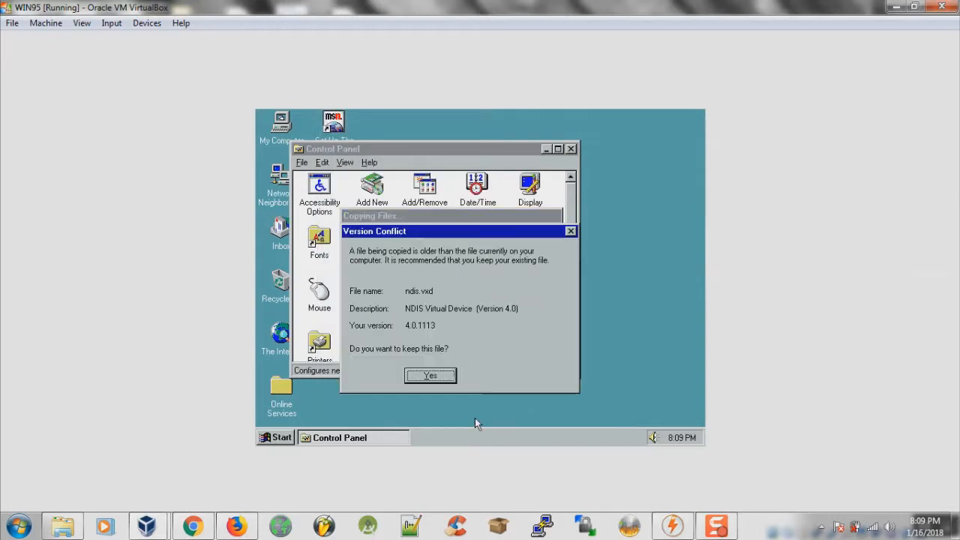
pyautogui.click(426, 380)
pyautogui.click(459, 319)
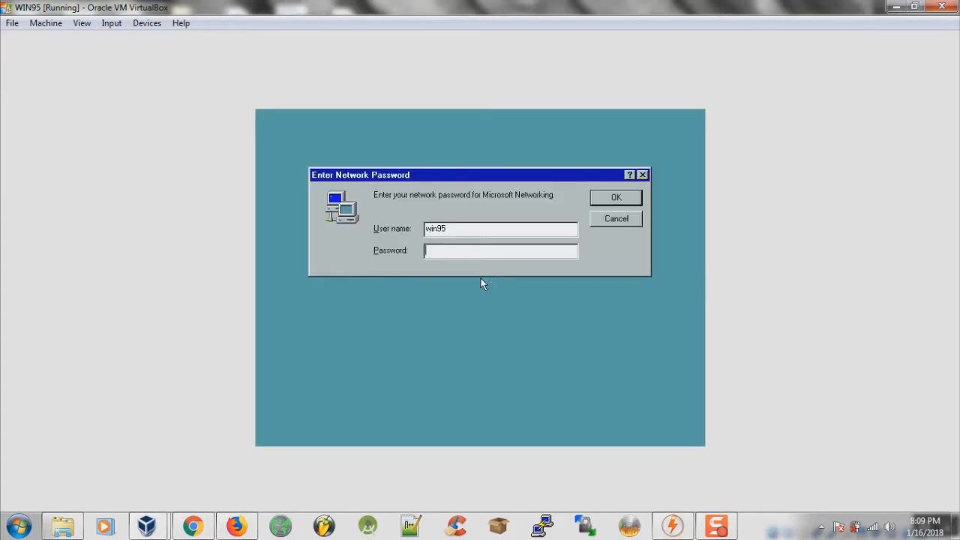
# - Log on with the network password and launch Internet Explorer from Start > Programs
pyautogui.write('*****')
pyautogui.press('Return')
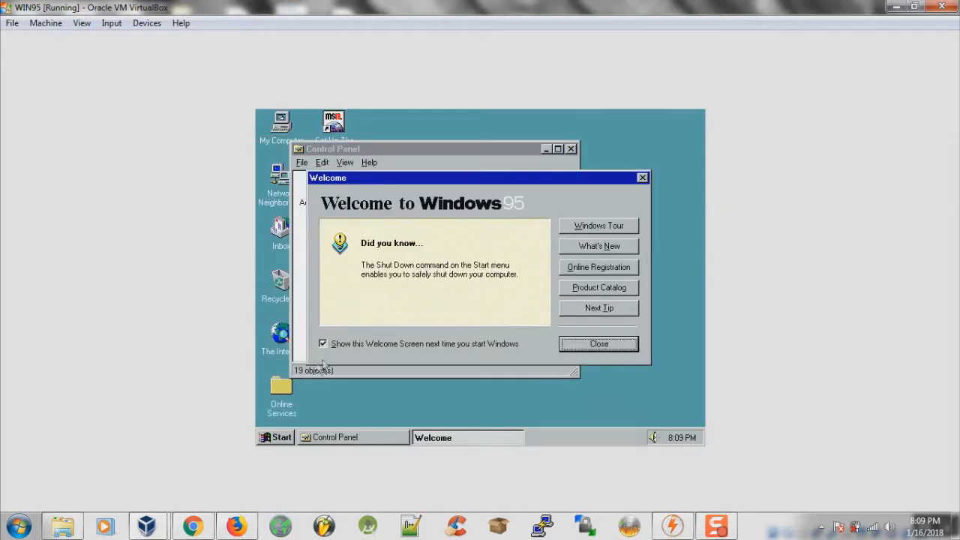
pyautogui.click(276, 439)
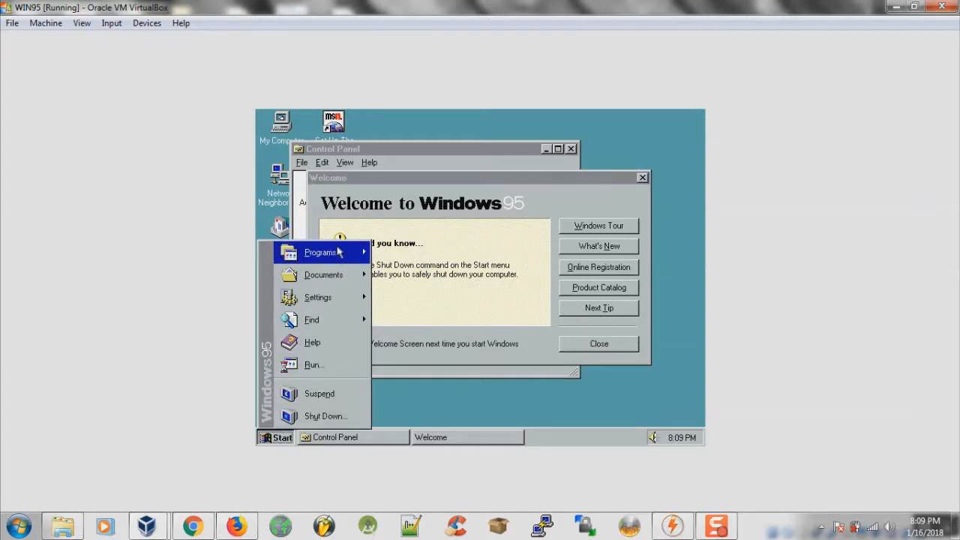
pyautogui.moveTo(339, 252)
pyautogui.moveTo(417, 267)
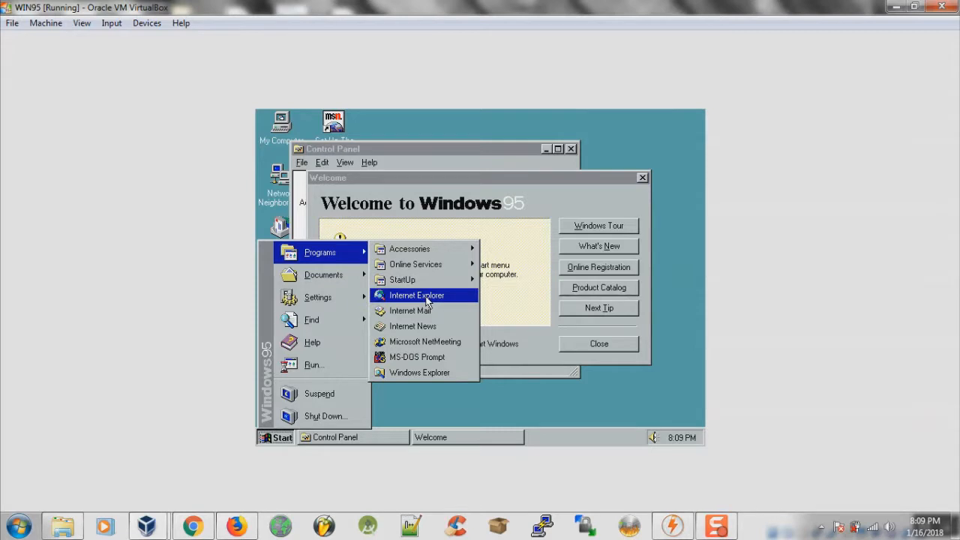
pyautogui.click(418, 296)
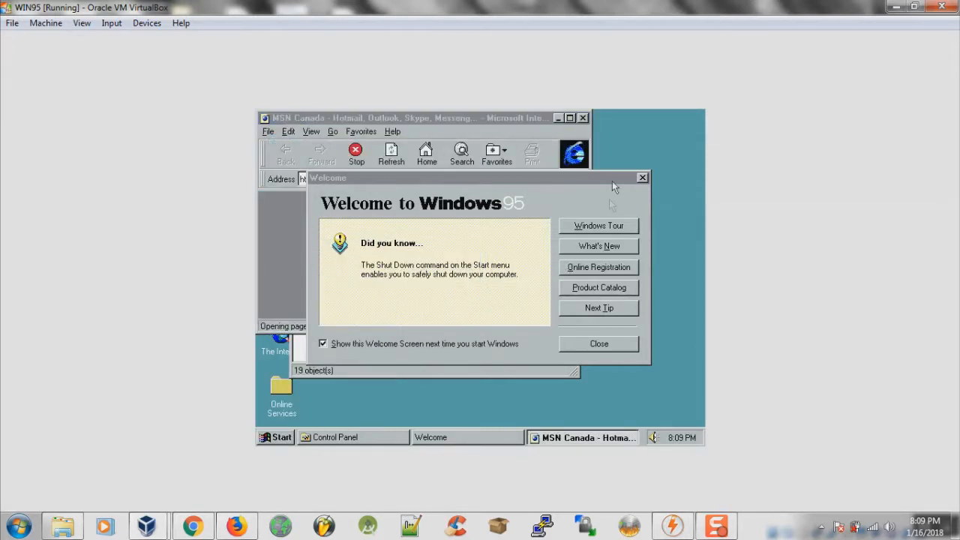
# - Close the Welcome screen and script error, then browse to google.ca
pyautogui.click(643, 178)
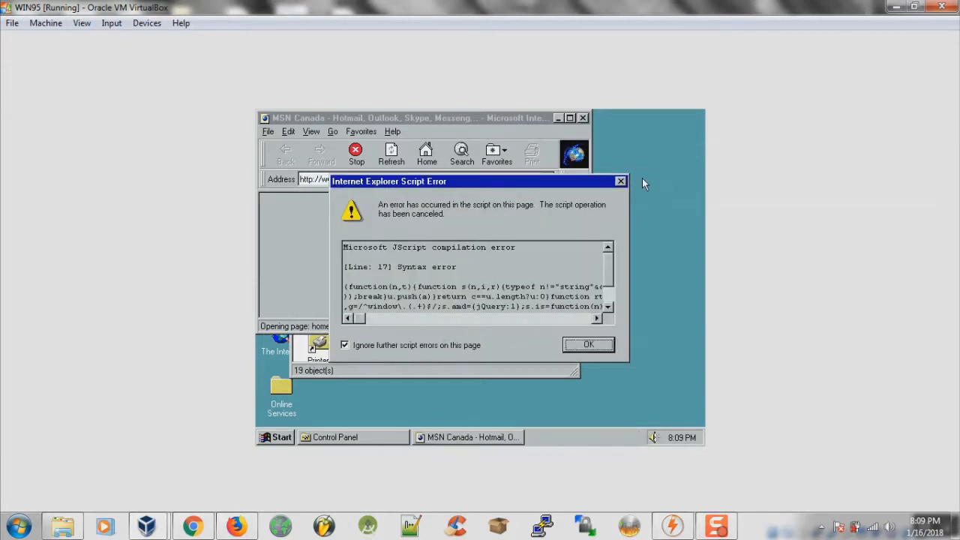
pyautogui.click(620, 181)
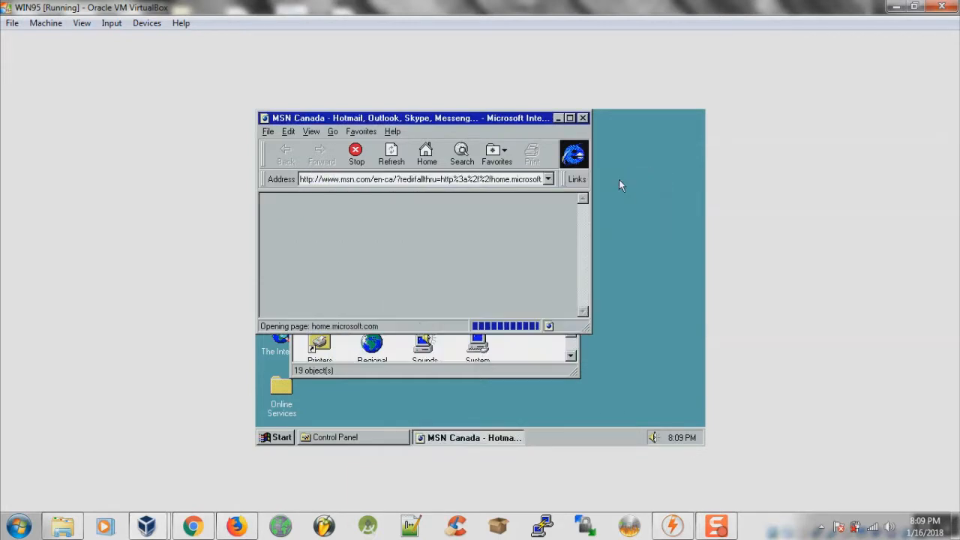
pyautogui.click(474, 178)
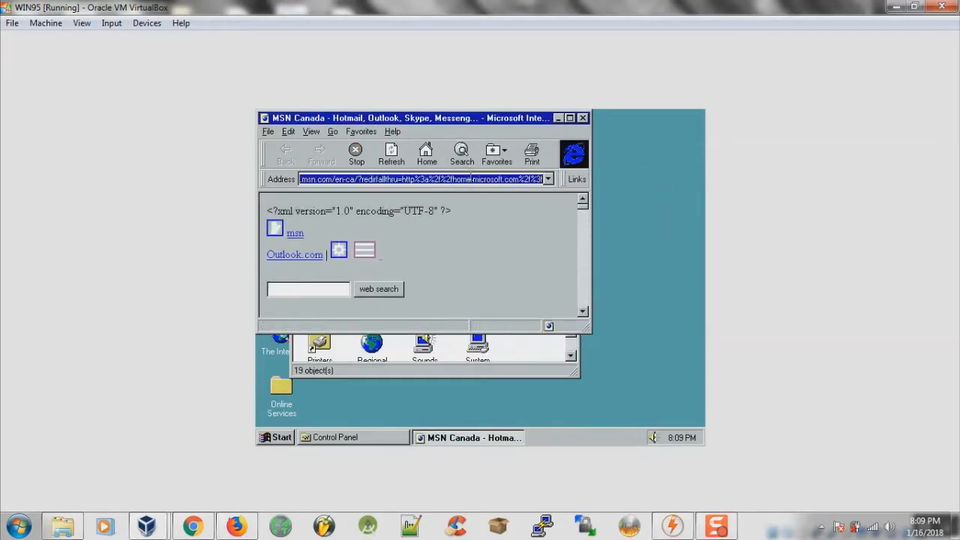
pyautogui.write('google.ca')
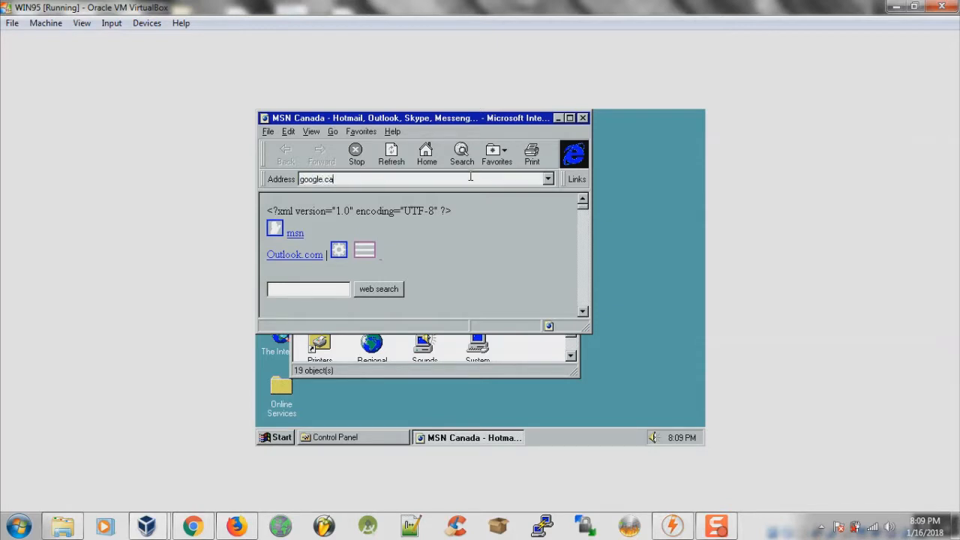
pyautogui.press('Return')
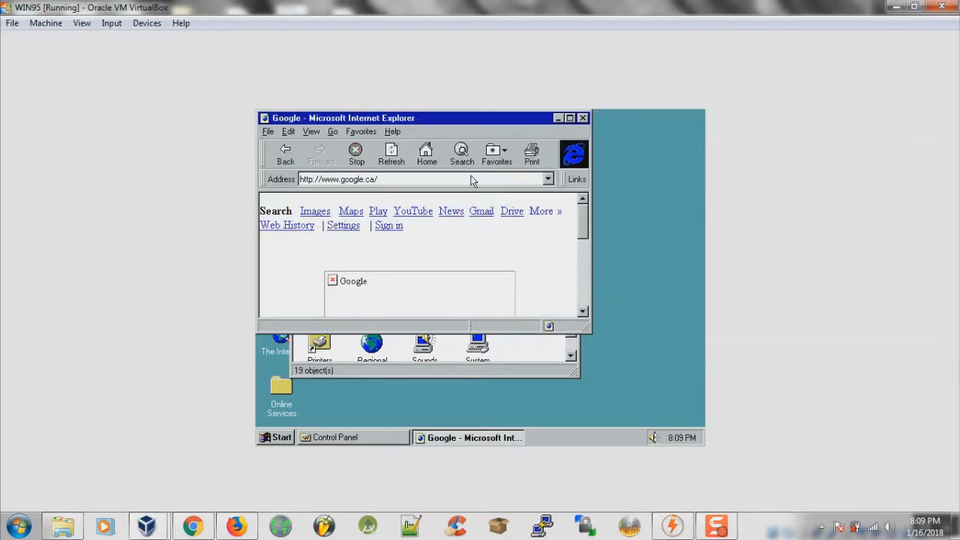
# - Maximize Internet Explorer and search Google for cnn
pyautogui.click(570, 118)
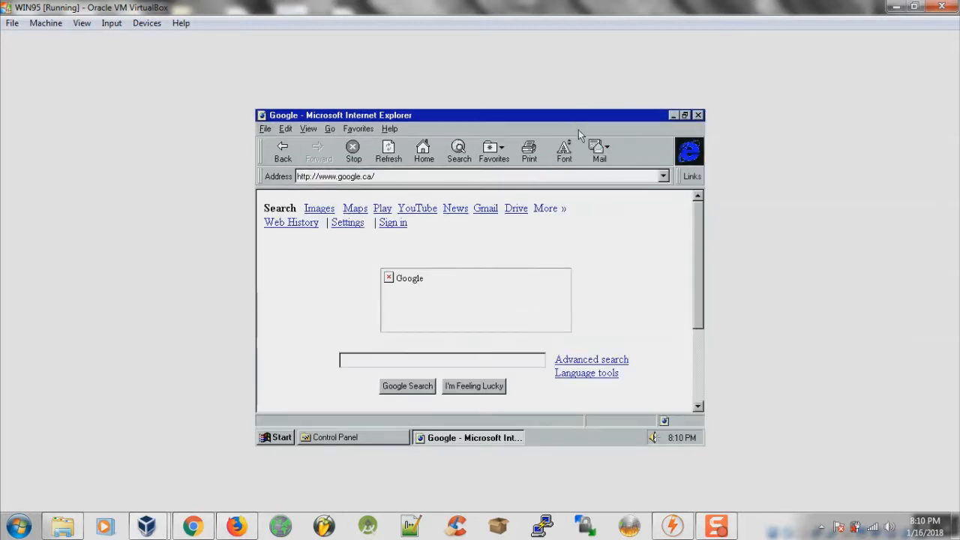
pyautogui.click(422, 353)
pyautogui.write('cnn')
pyautogui.press('Return')
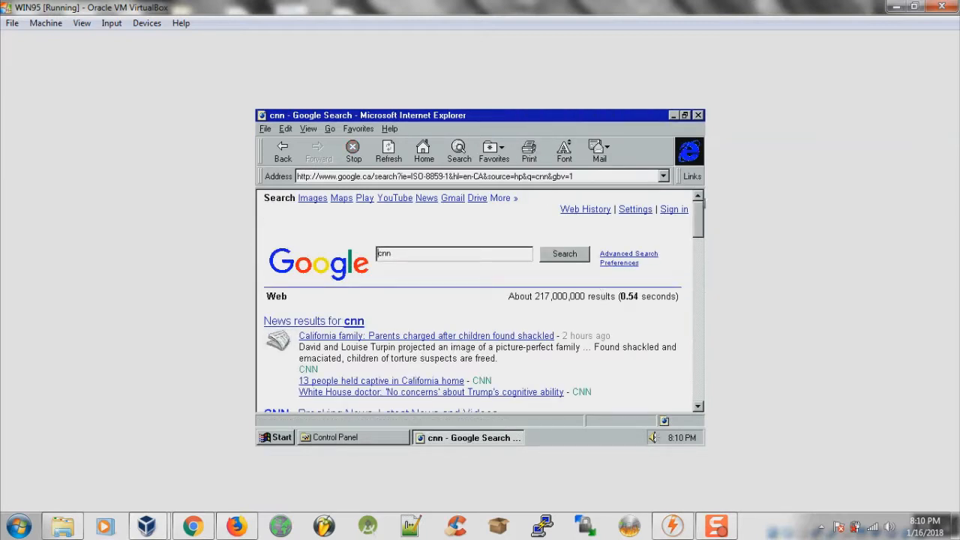
# - Scroll the results and open the CNN - Breaking News link
pyautogui.moveTo(699, 209); pyautogui.dragTo(698, 219)
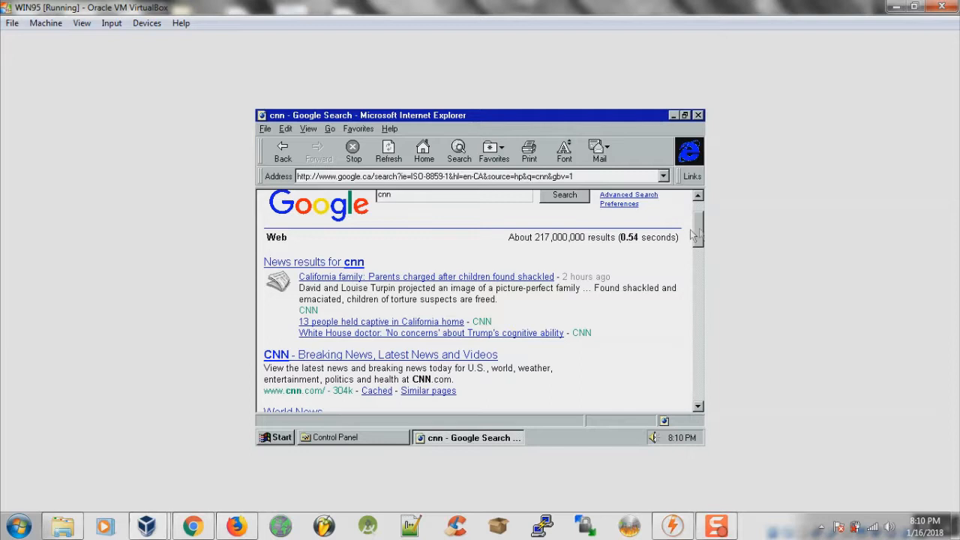
pyautogui.moveTo(700, 235); pyautogui.dragTo(702, 257)
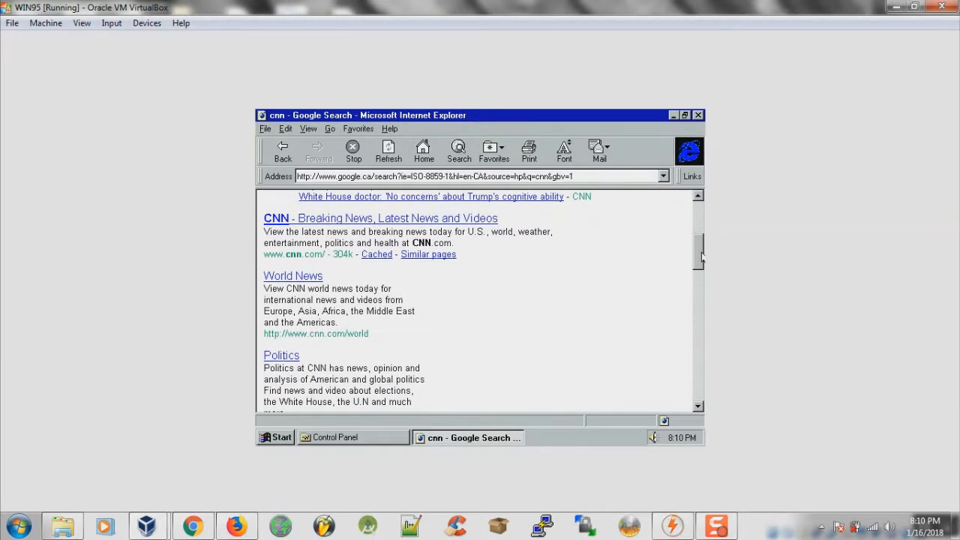
pyautogui.click(324, 221)
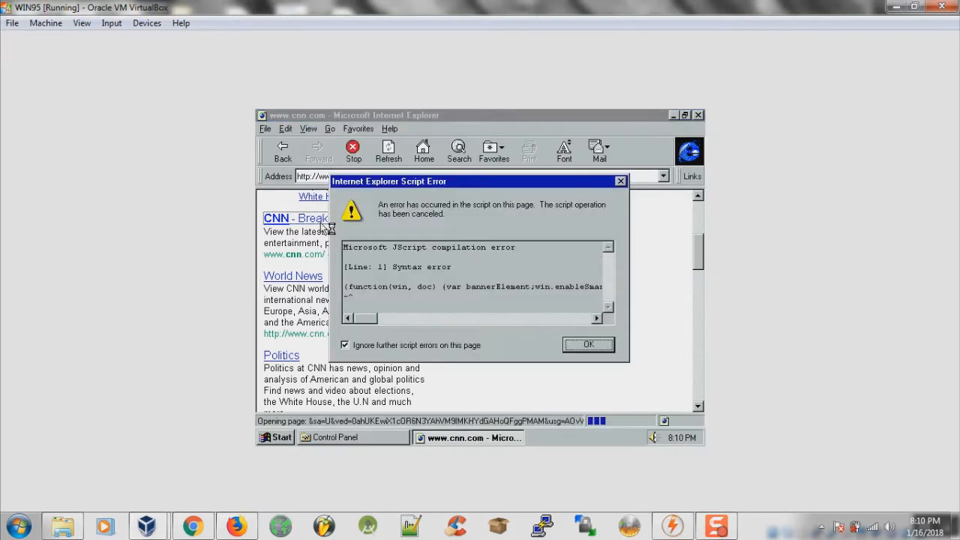
# - Dismiss the CNN script error and scroll down to the Video and Shop link lists
pyautogui.click(620, 182)
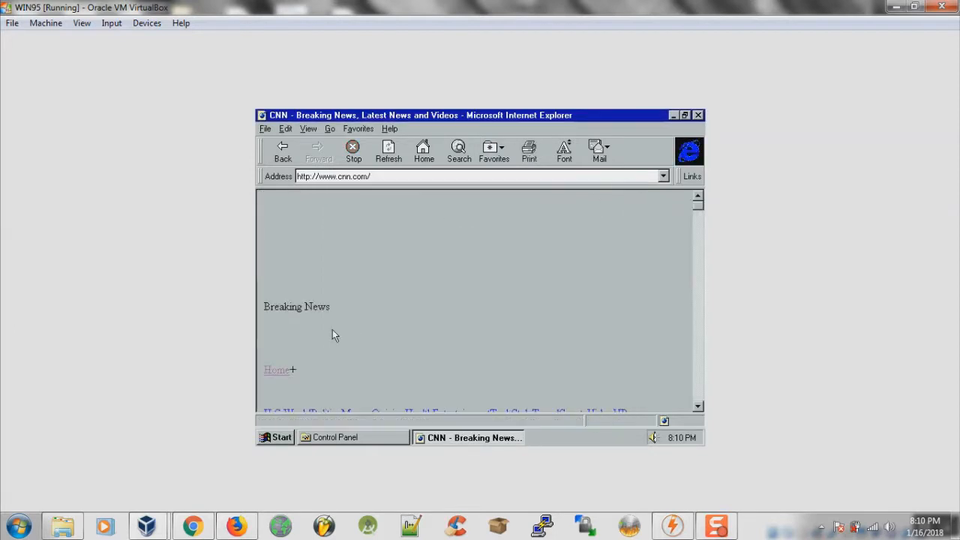
pyautogui.click(698, 407)
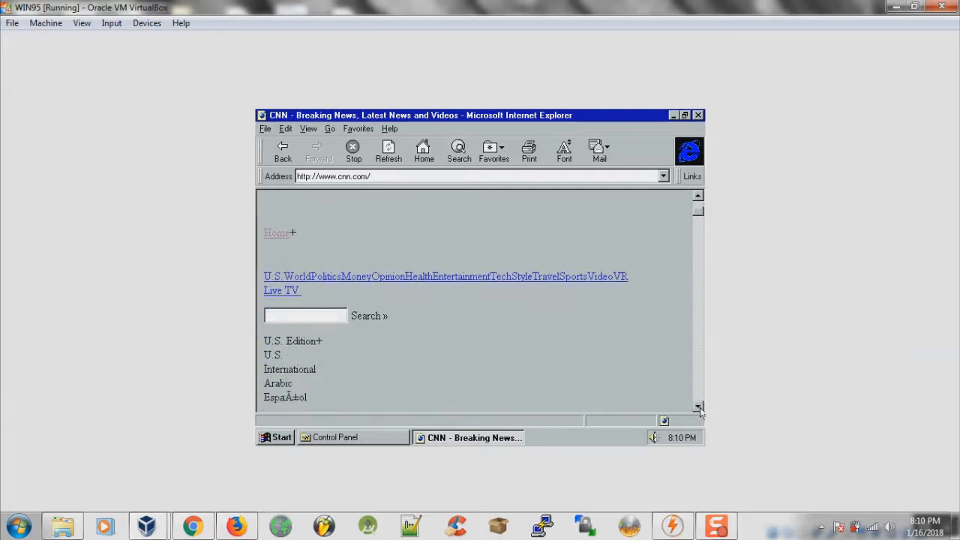
pyautogui.click(700, 407)
pyautogui.click(700, 408)
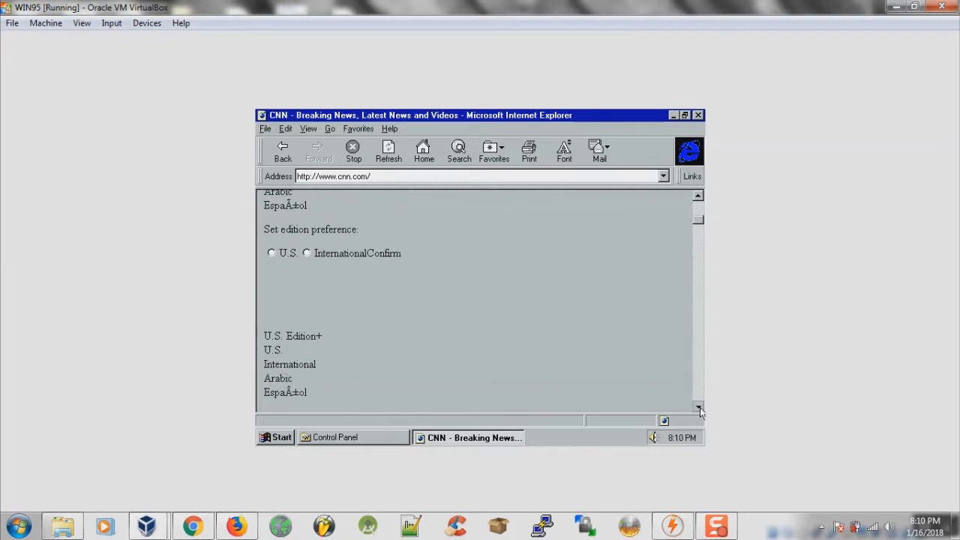
pyautogui.click(700, 408)
pyautogui.click(700, 408)
pyautogui.click(700, 407)
pyautogui.click(700, 407)
pyautogui.click(699, 406)
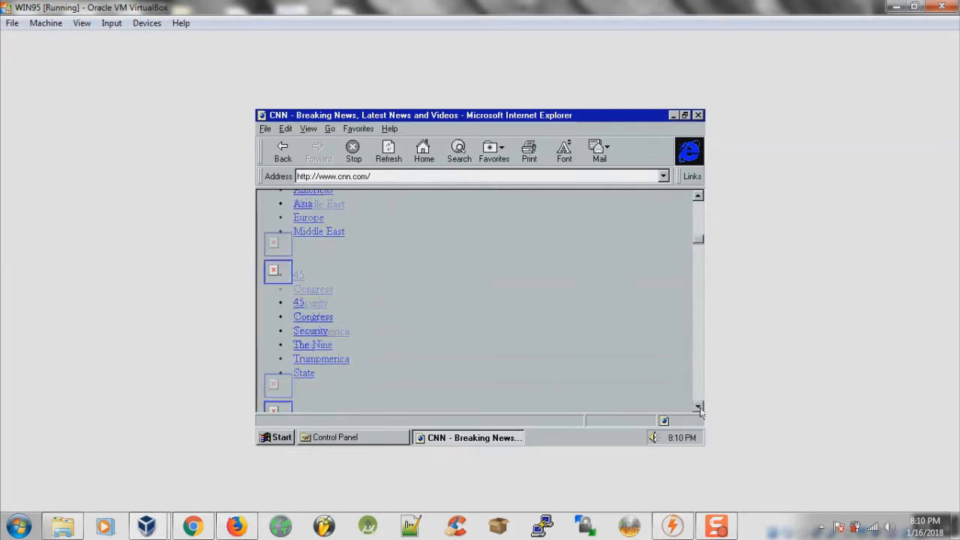
pyautogui.click(700, 407)
pyautogui.click(700, 407)
pyautogui.click(700, 408)
pyautogui.click(699, 407)
pyautogui.click(700, 408)
pyautogui.click(700, 407)
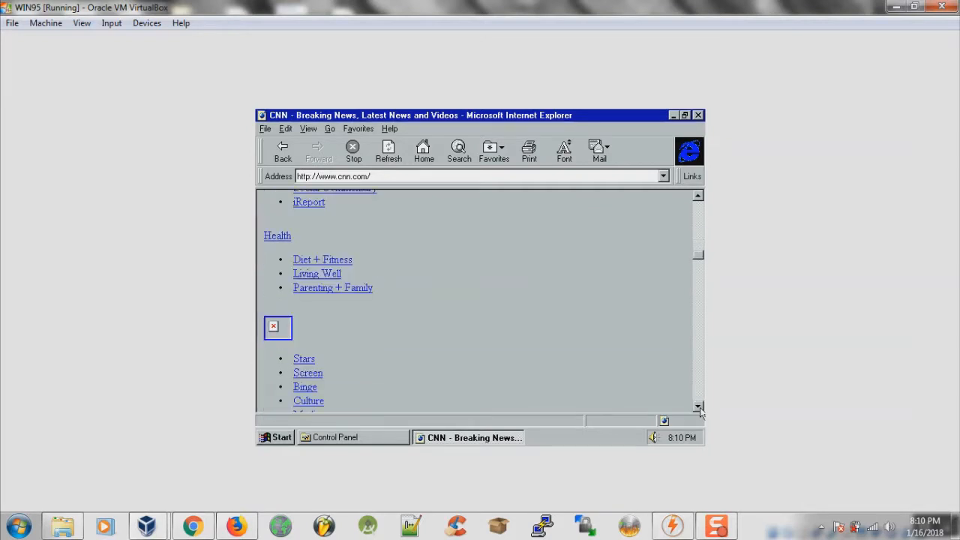
pyautogui.click(699, 407)
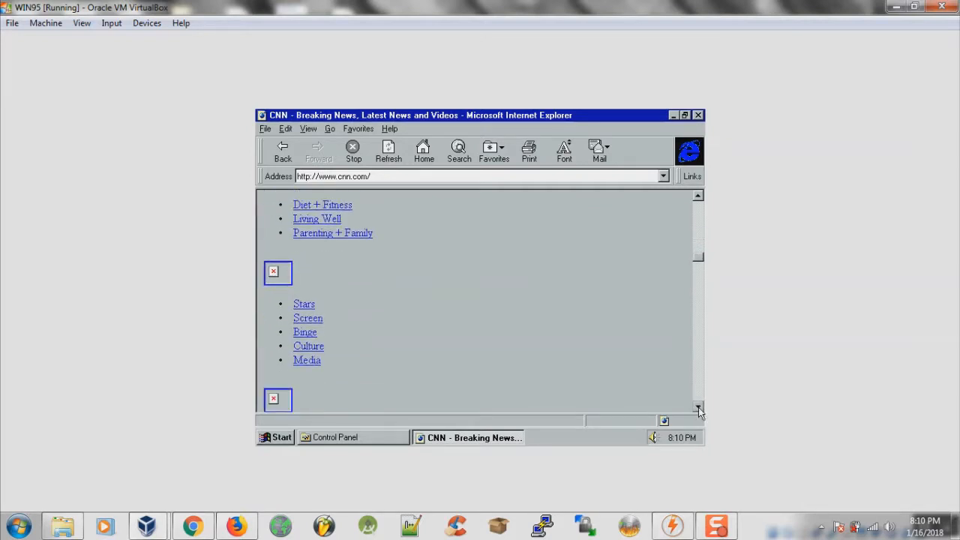
pyautogui.click(699, 407)
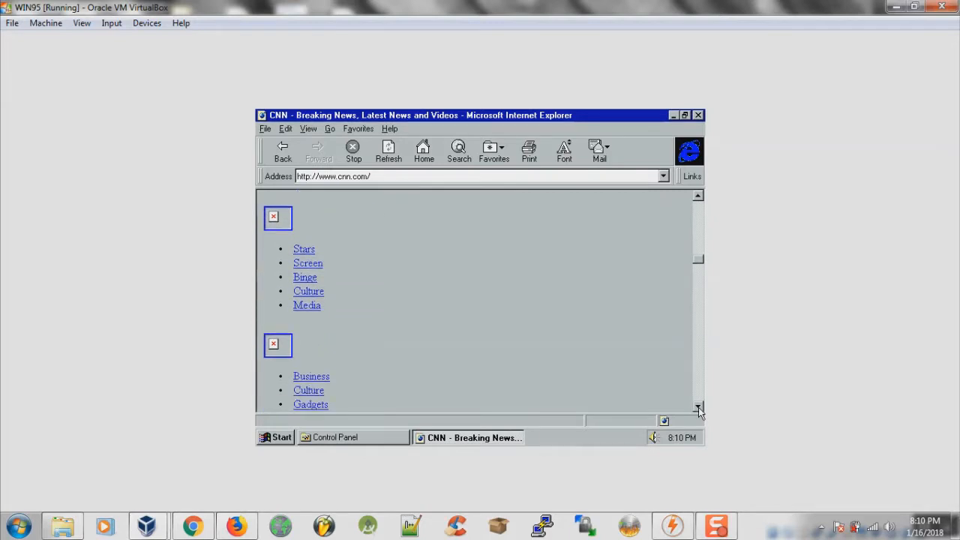
pyautogui.click(699, 407)
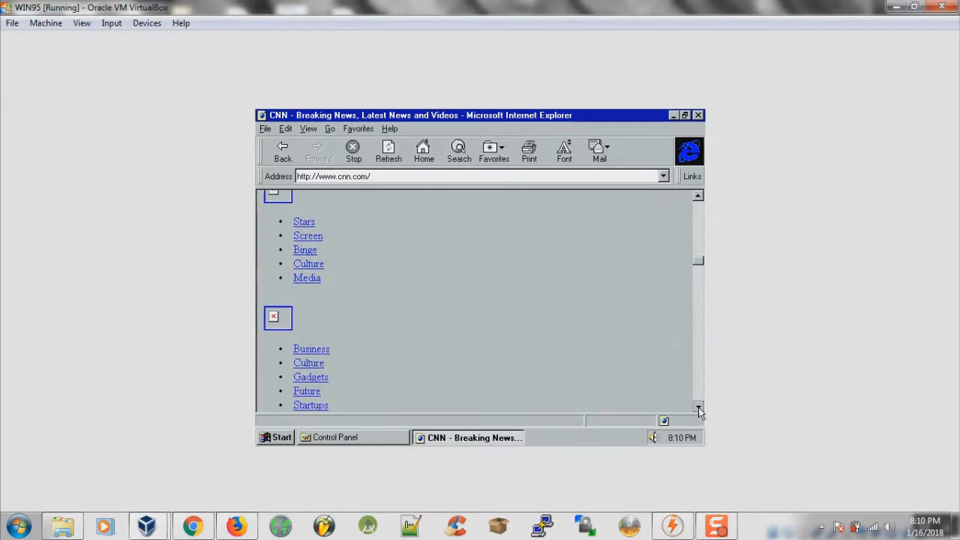
pyautogui.click(698, 407)
pyautogui.click(698, 407)
pyautogui.click(699, 407)
pyautogui.click(698, 407)
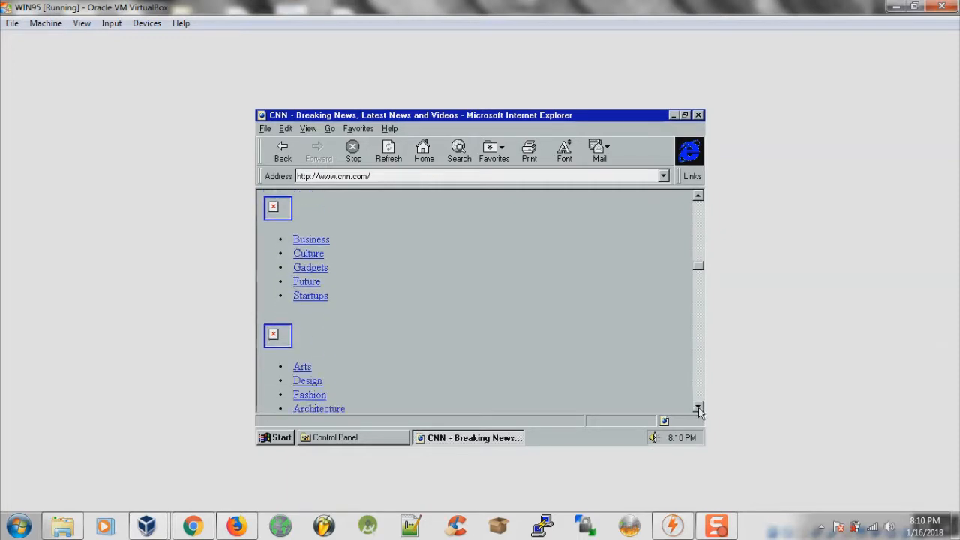
pyautogui.click(699, 408)
pyautogui.click(698, 407)
pyautogui.click(698, 407)
pyautogui.click(698, 408)
pyautogui.click(698, 408)
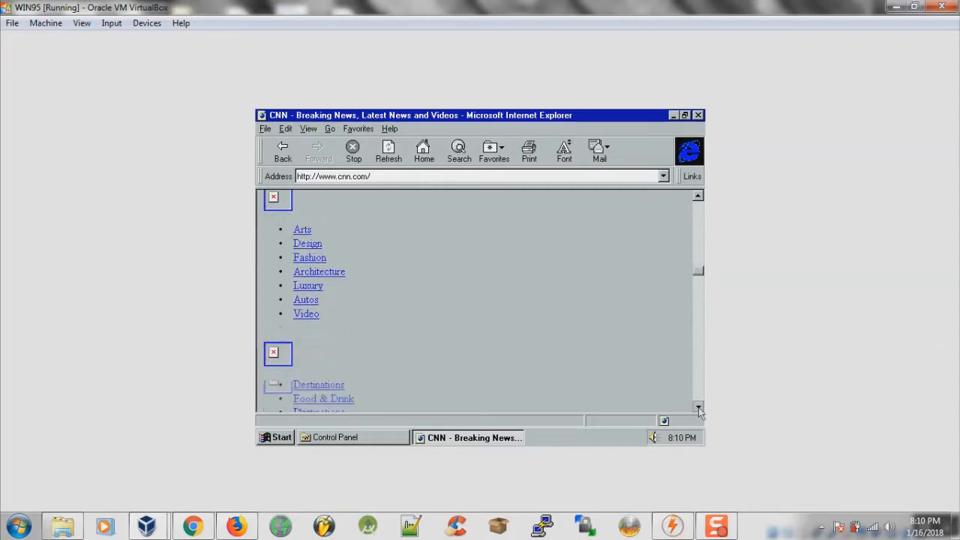
pyautogui.click(698, 407)
pyautogui.click(698, 407)
pyautogui.click(699, 408)
pyautogui.click(699, 407)
pyautogui.click(699, 408)
pyautogui.click(698, 407)
pyautogui.click(699, 407)
pyautogui.click(698, 407)
pyautogui.click(698, 407)
pyautogui.click(699, 408)
pyautogui.click(699, 408)
pyautogui.click(698, 408)
pyautogui.click(699, 407)
pyautogui.click(699, 407)
pyautogui.click(699, 407)
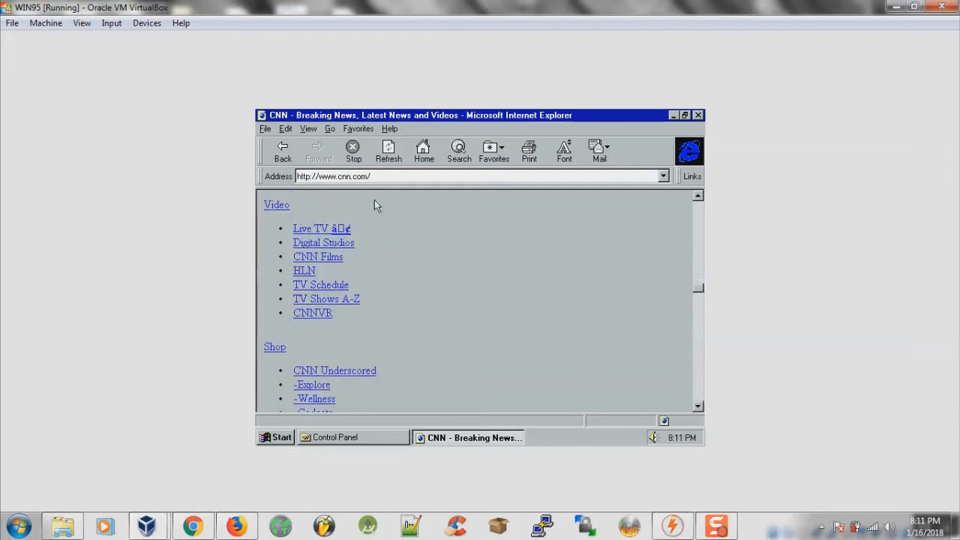
# - Try loading youtube.com and dismiss the cannot-connect error
pyautogui.click(375, 177)
pyautogui.write('youtube.com')
pyautogui.press('Return')
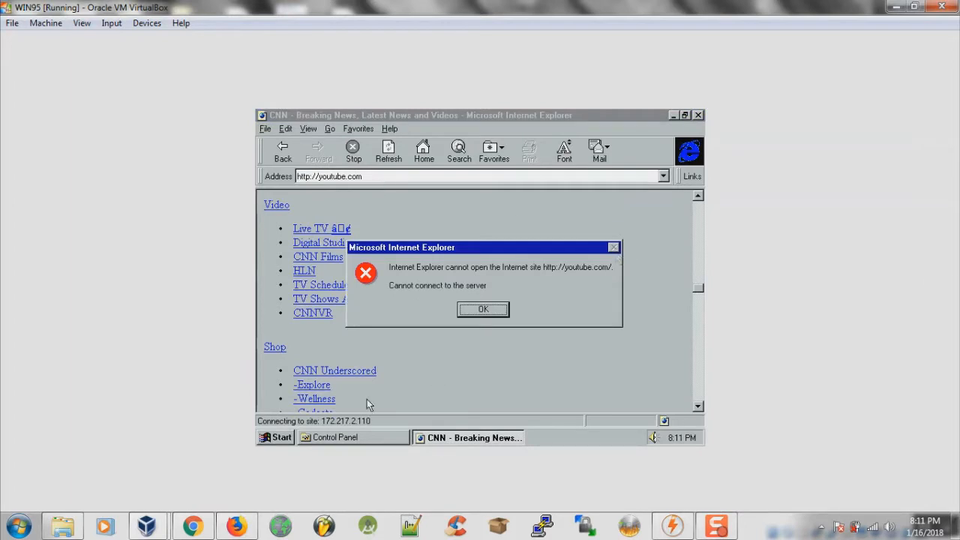
pyautogui.click(477, 305)
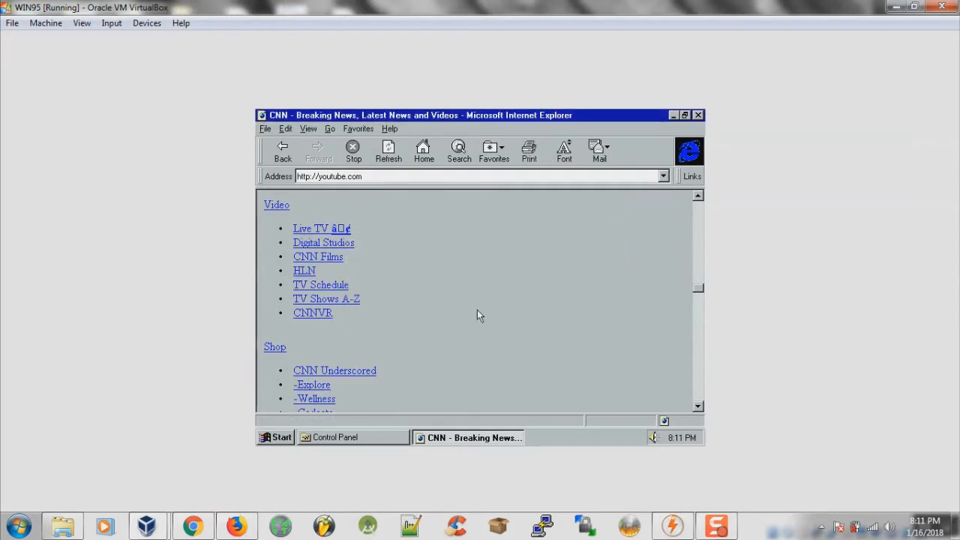
# - Go to google.com and search for youtube.com
pyautogui.click(373, 177)
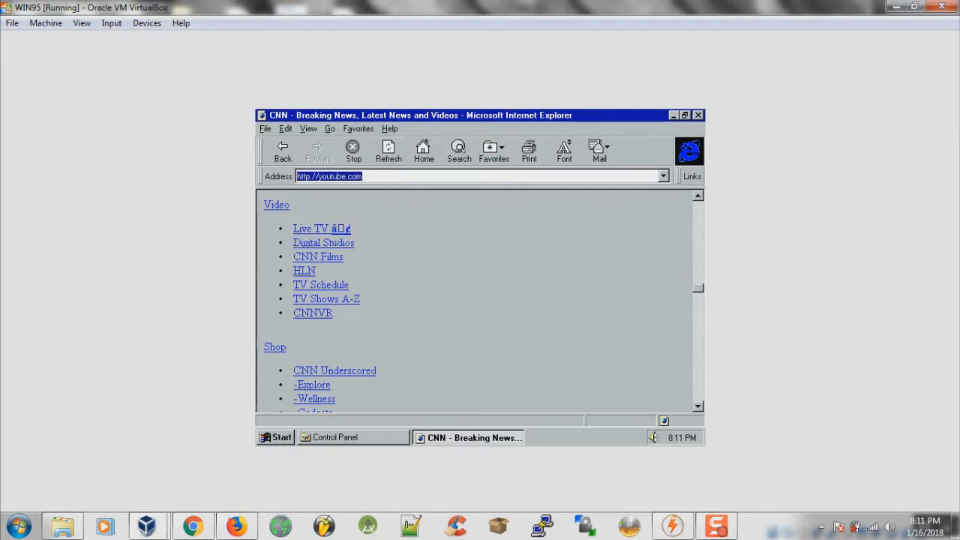
pyautogui.write('google.c')
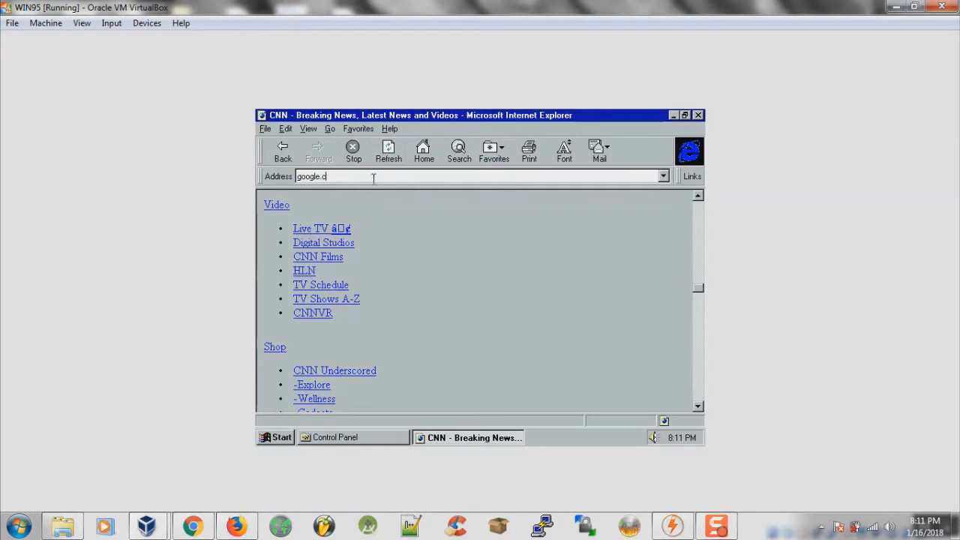
pyautogui.press('Return')
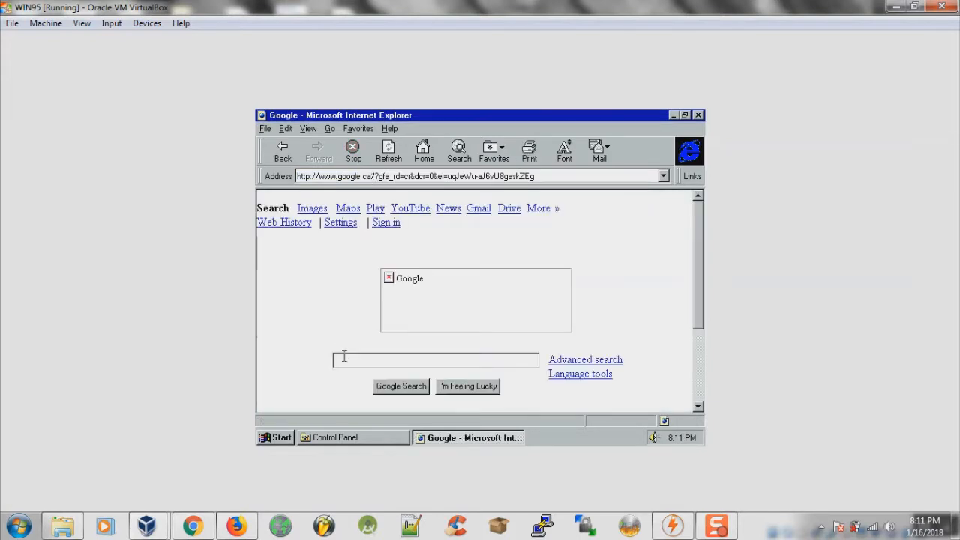
pyautogui.click(344, 356)
pyautogui.write('youtube.com')
pyautogui.press('Return')
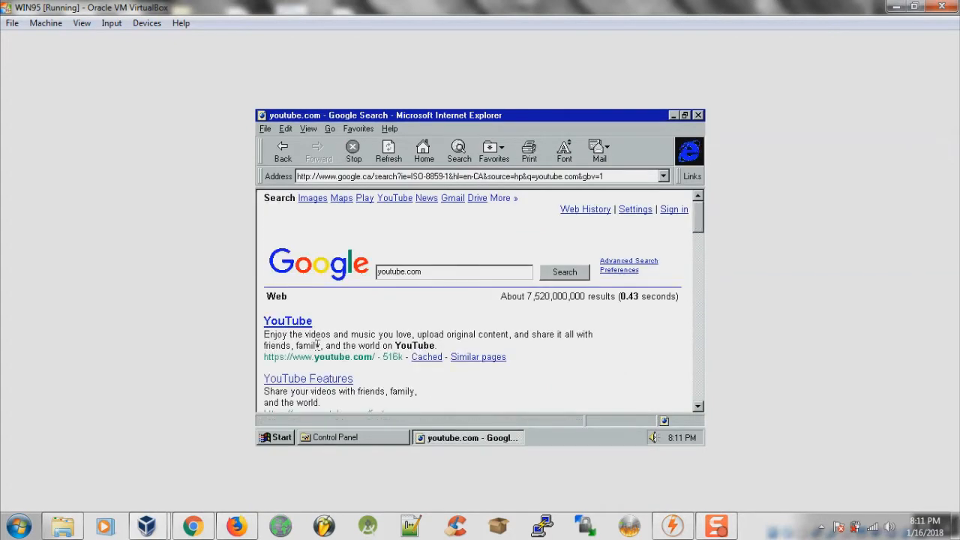
# - Try the YouTube result and the Microsoft site, dismiss both cannot-connect errors, then close Internet Explorer
pyautogui.click(292, 322)
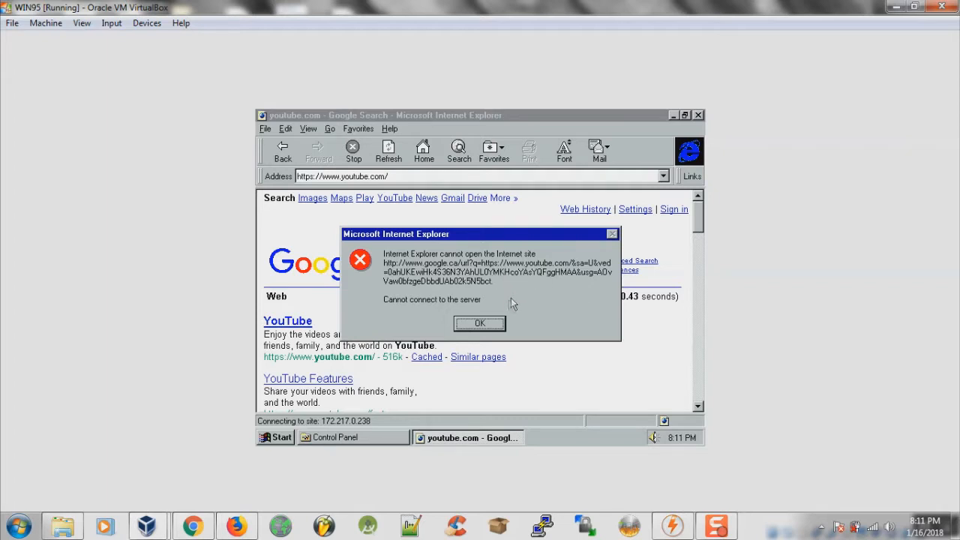
pyautogui.click(489, 331)
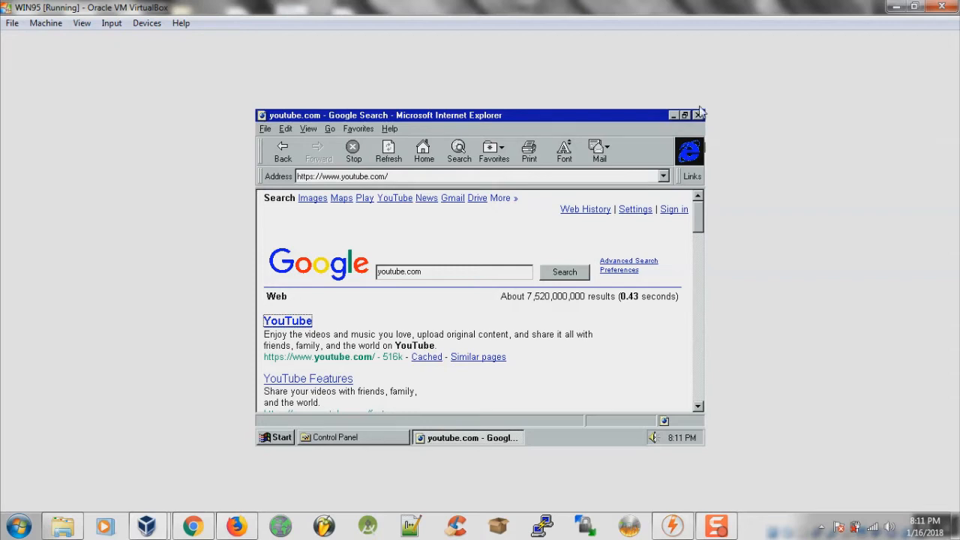
pyautogui.click(699, 150)
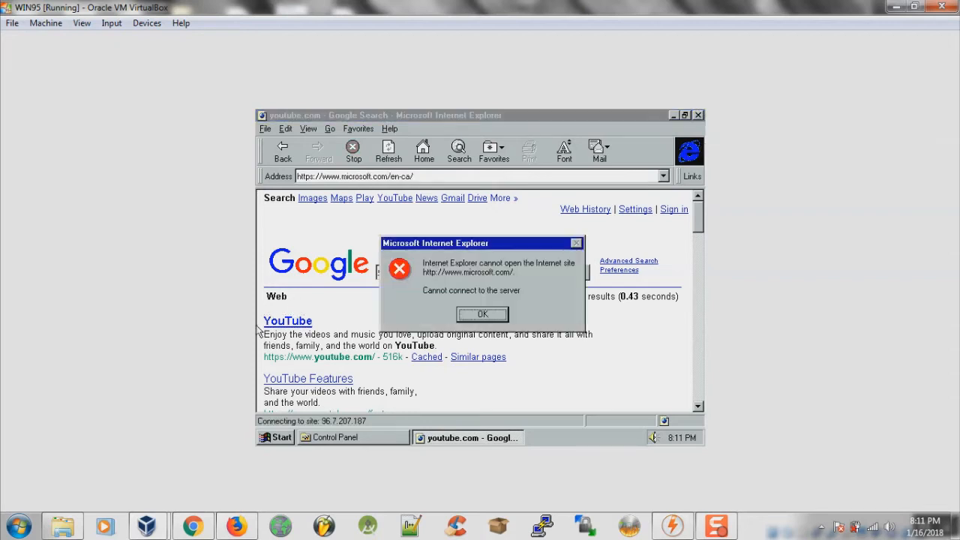
pyautogui.click(488, 316)
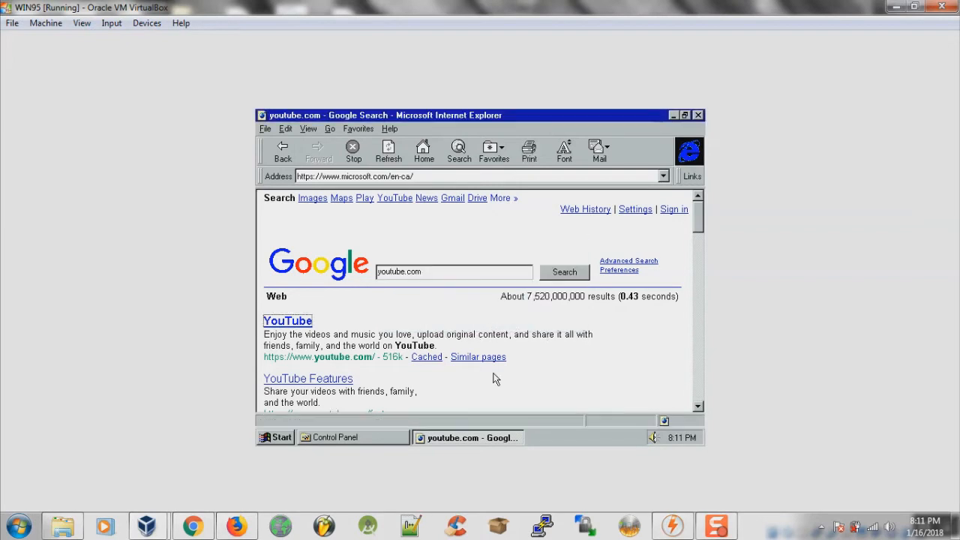
pyautogui.rightClick(442, 443)
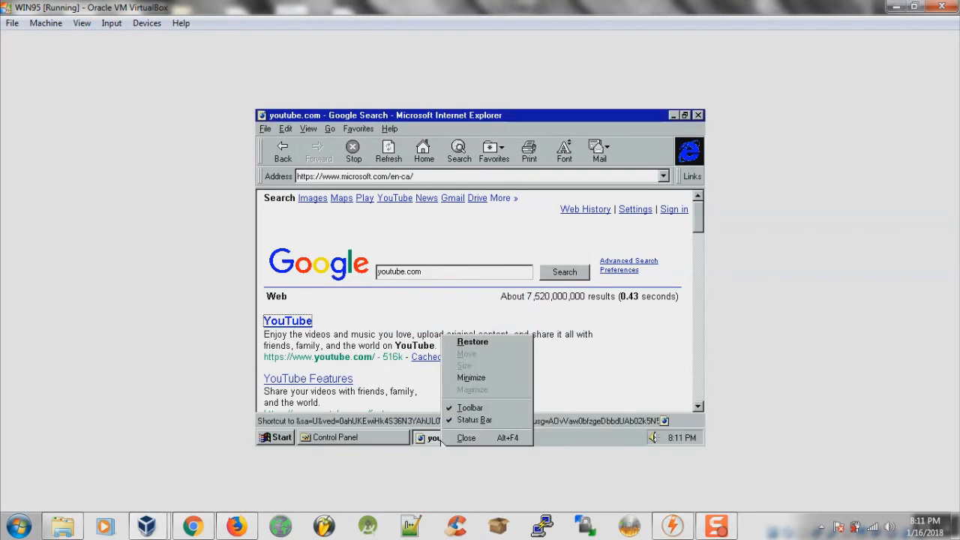
pyautogui.click(450, 442)
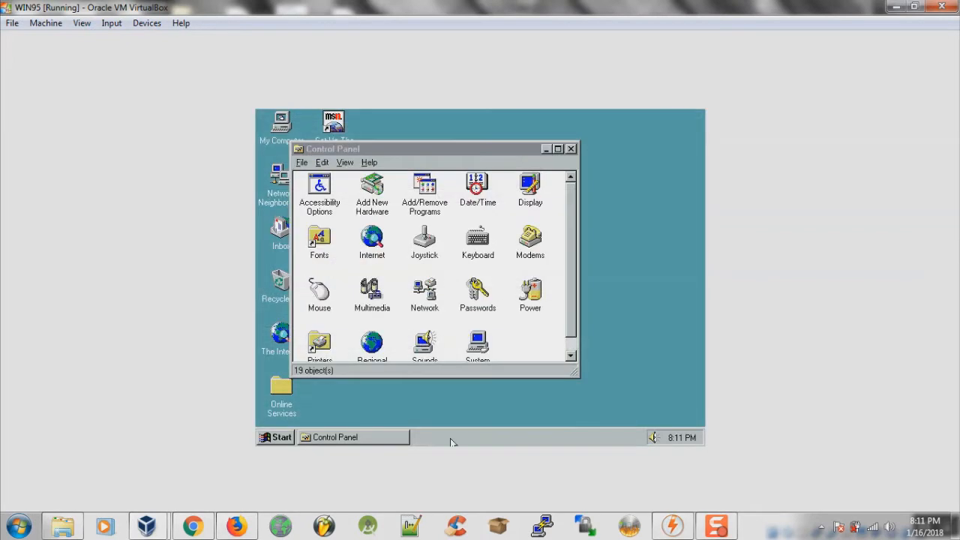
# - Close Control Panel, browse Start > Programs > Accessories without launching anything, then open the recorder's task list
pyautogui.click(571, 148)
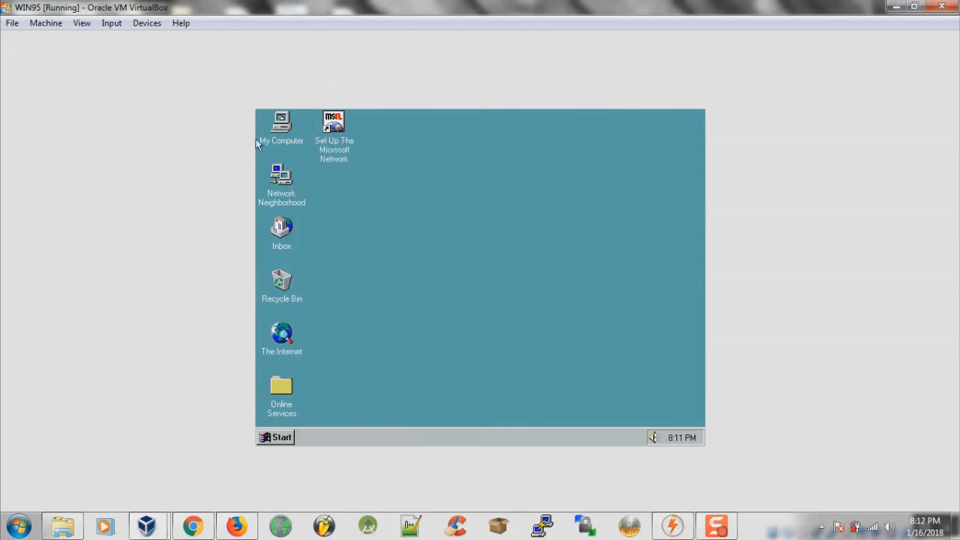
pyautogui.click(262, 440)
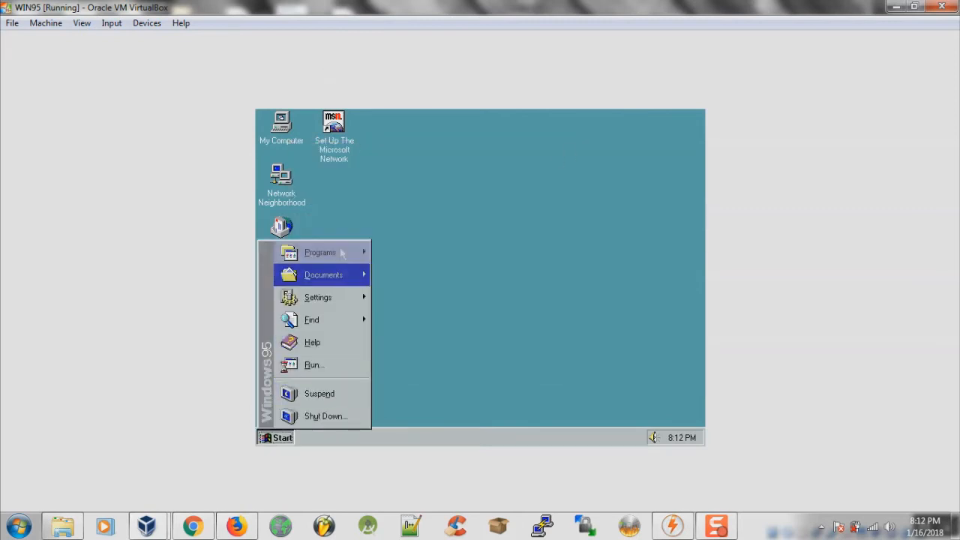
pyautogui.moveTo(343, 252)
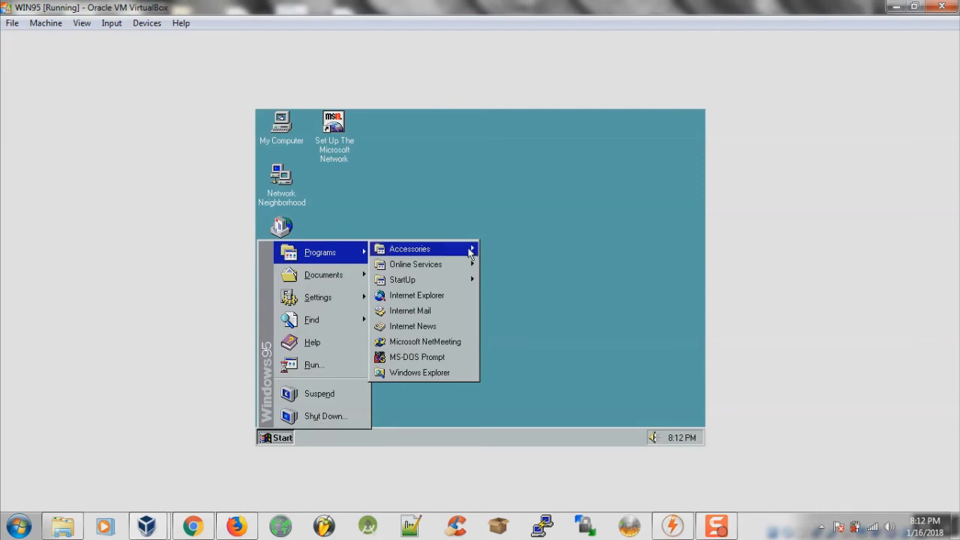
pyautogui.moveTo(424, 249)
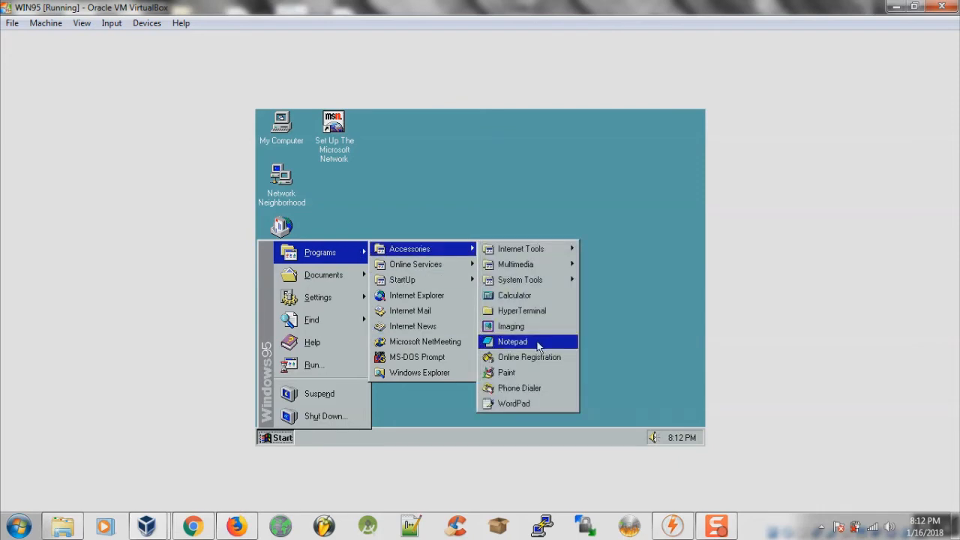
pyautogui.click(616, 345)
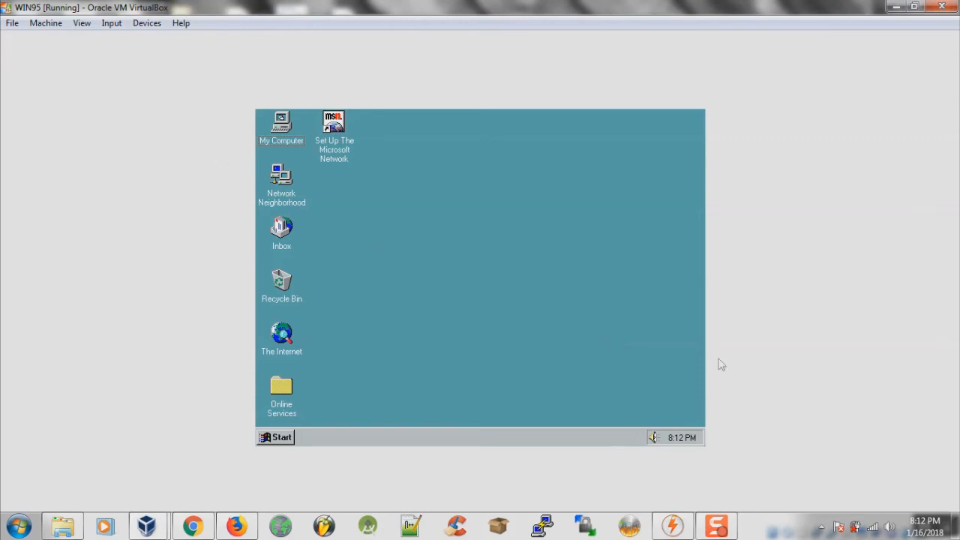
pyautogui.rightClick(720, 528)
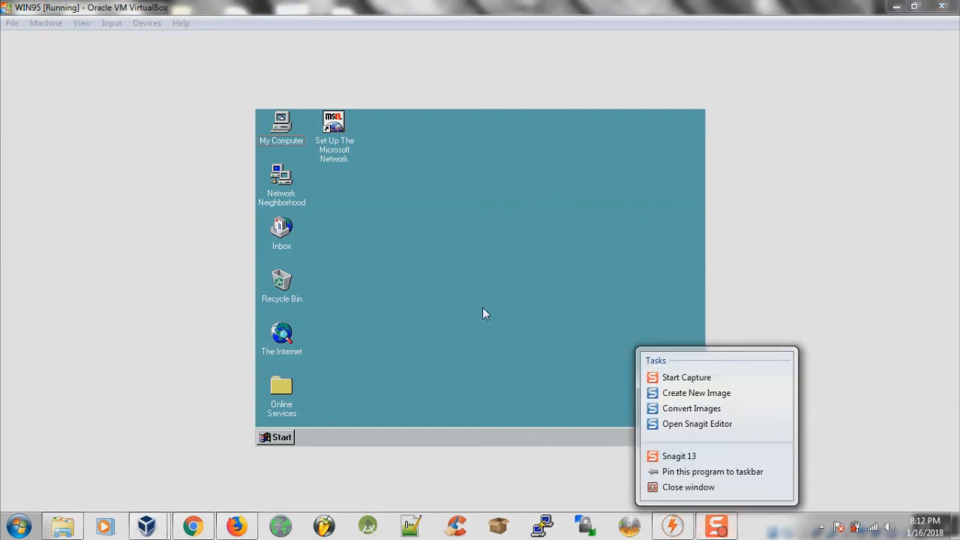